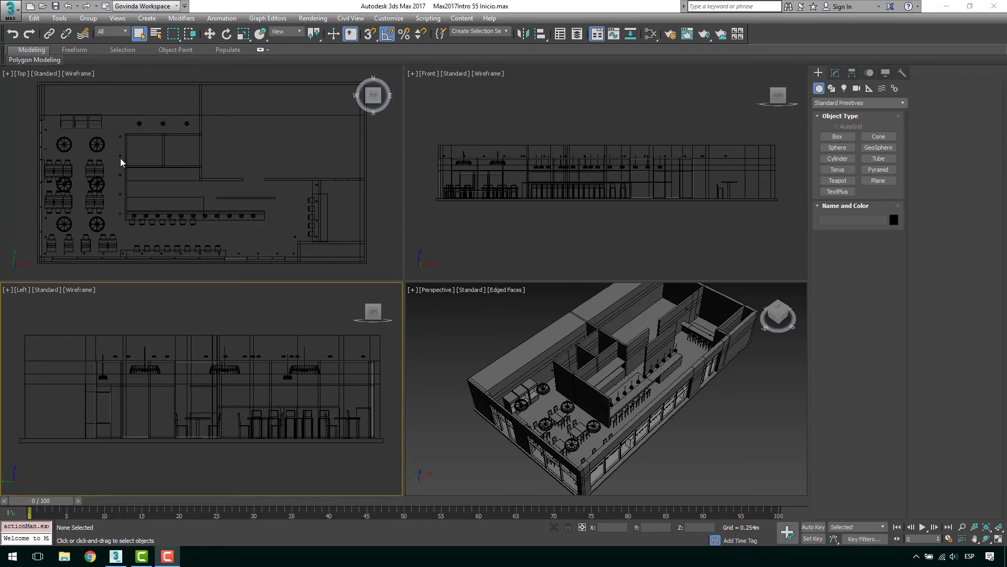
- Limit selection to cameras and place a targeted Physical camera in the Top view, from the upper-left corner across the dining tables, about 11.4 m long
left_click(110, 32)
left_click(107, 68)
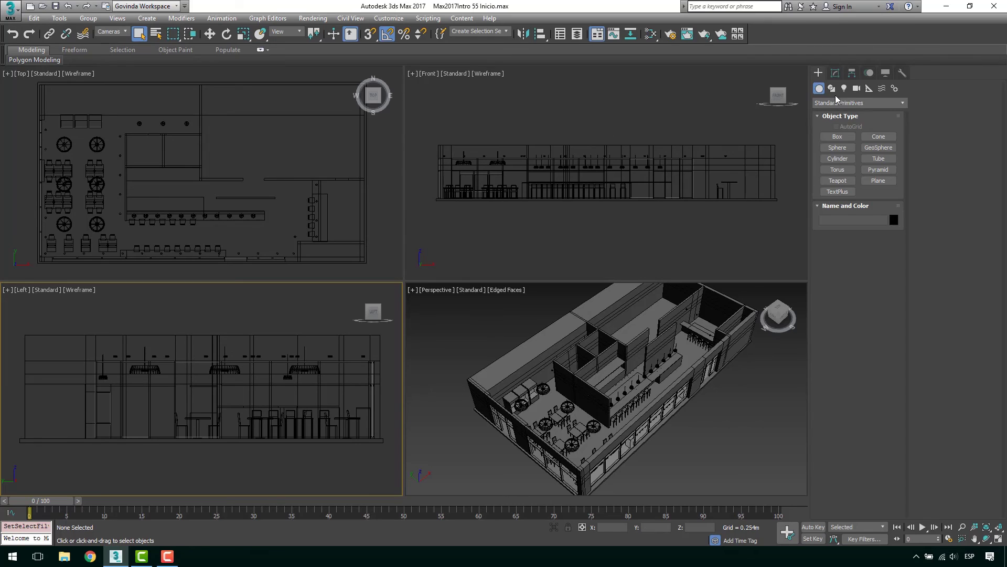
left_click(856, 89)
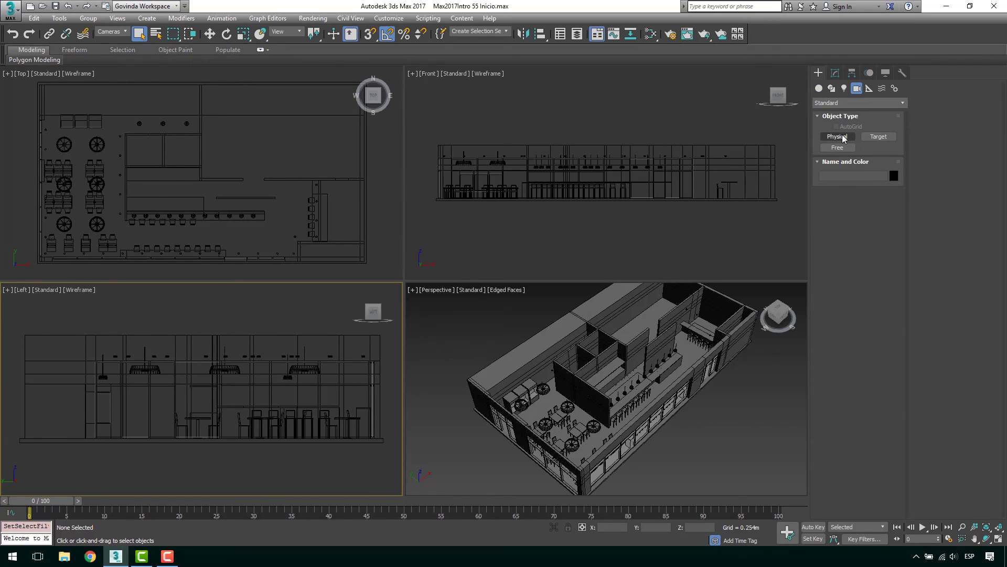
left_click(839, 138)
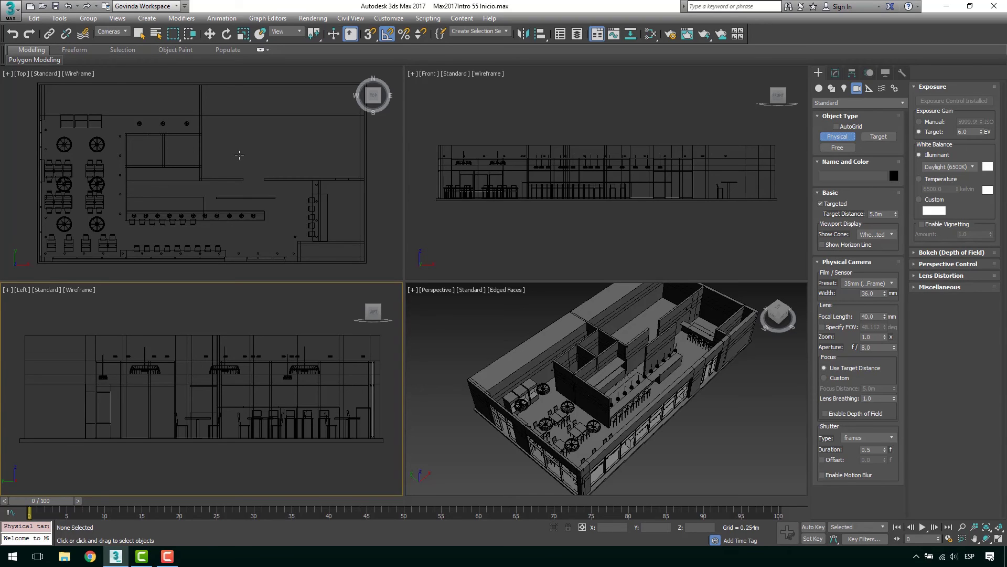
middle_click_drag(239, 155, 208, 170)
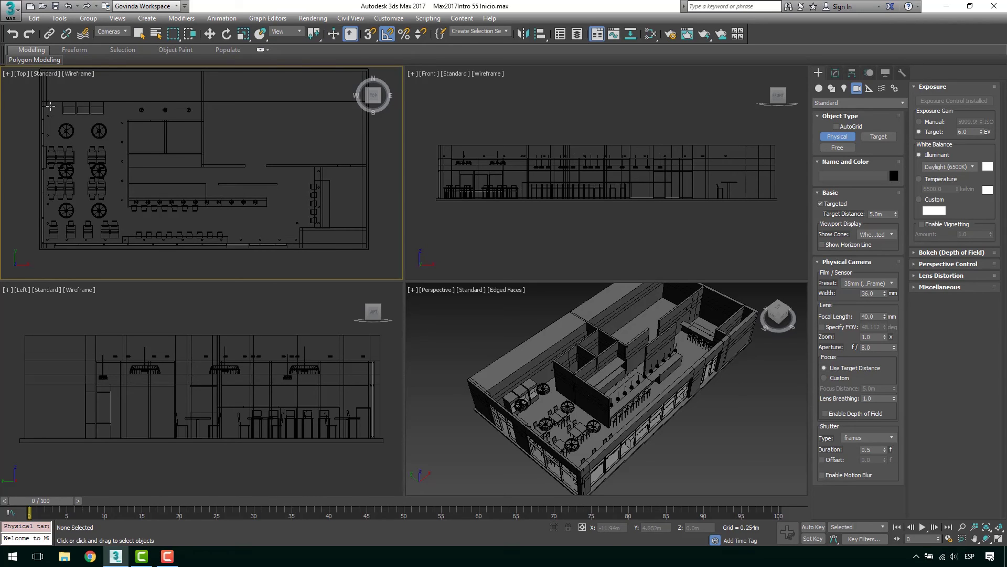
left_click_drag(50, 107, 108, 242)
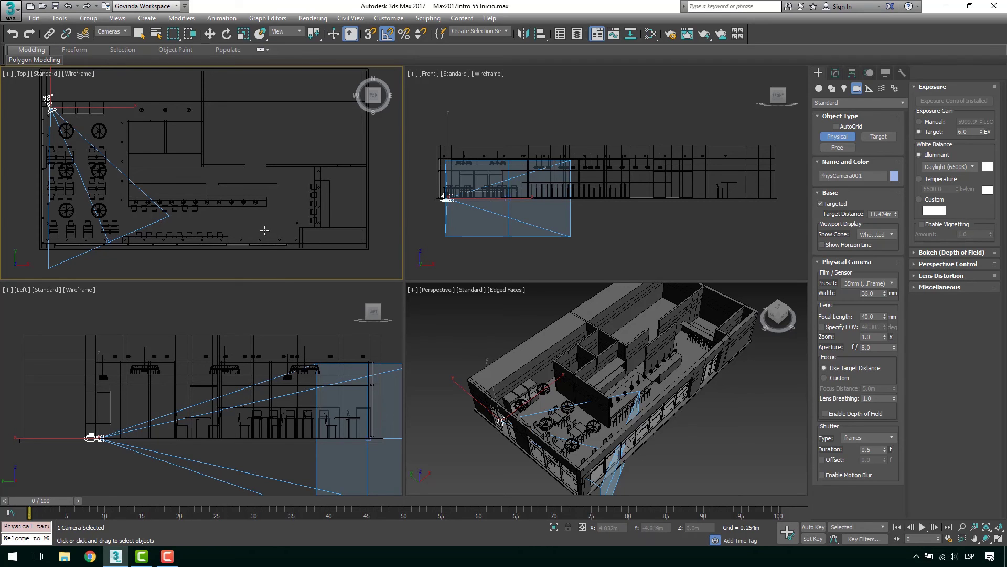
- Place two more Physical cameras: one aimed at the right-hand stools, about 6.4 m, and one outside the front wall aimed inward, about 13.5 m
left_click_drag(264, 230, 332, 184)
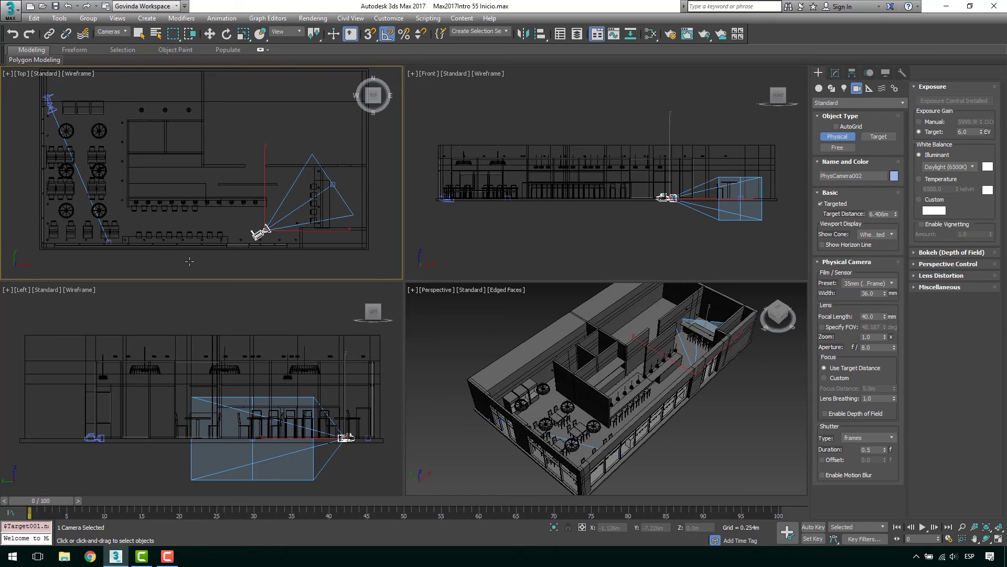
left_click_drag(214, 271, 216, 185)
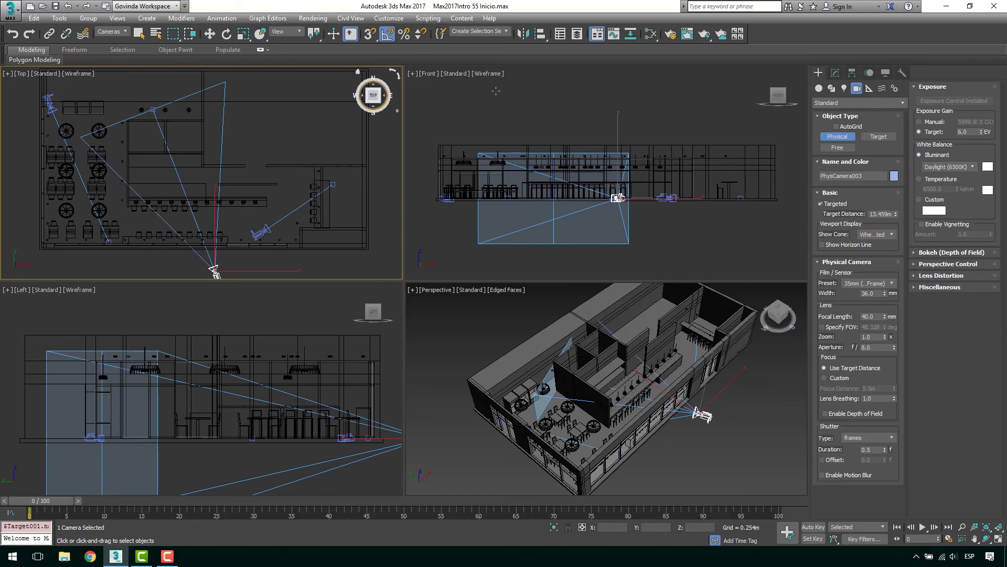
scroll(244, 165, "down", 2)
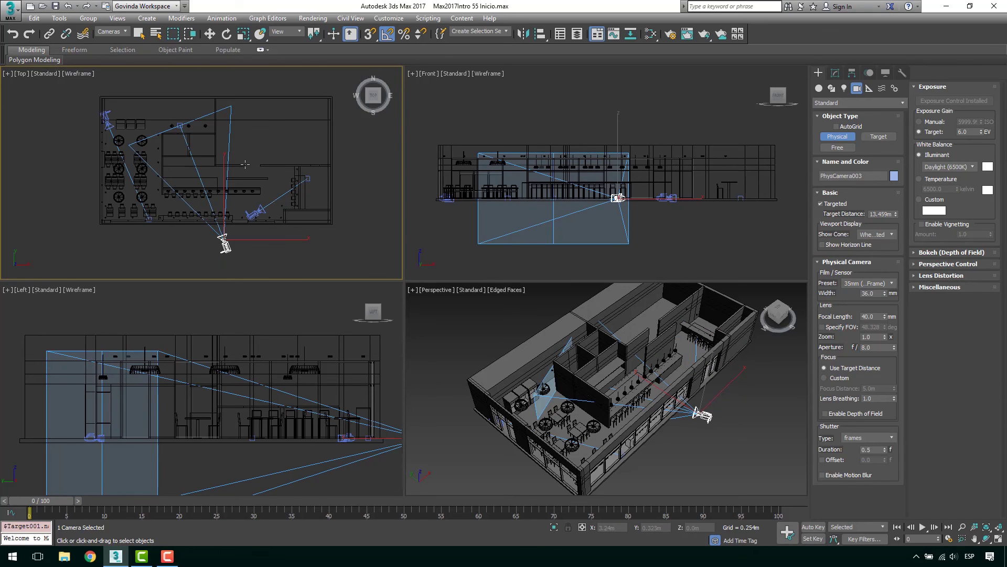
right_click(244, 165)
left_click(254, 241)
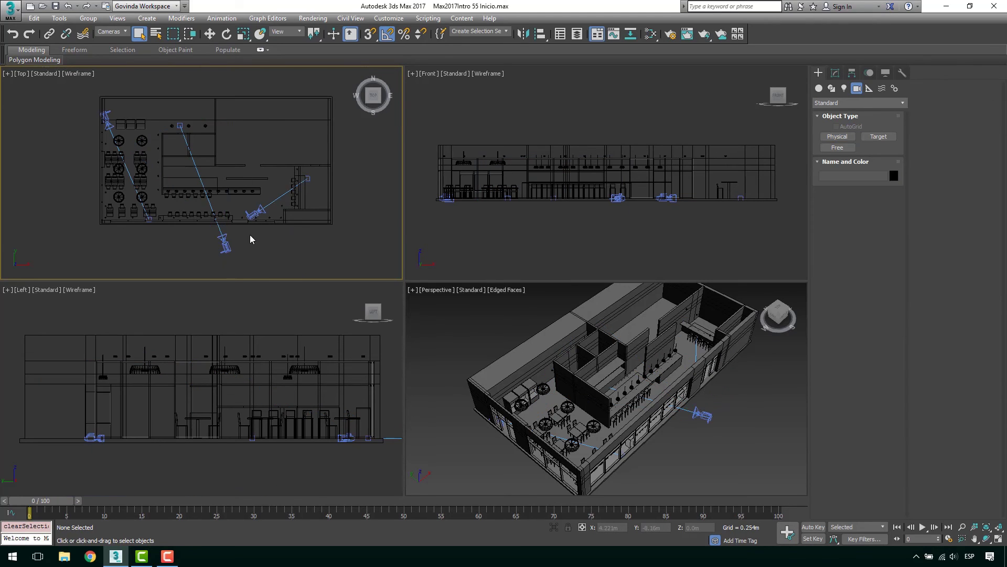
- Place a standard Target camera outside the front wall in the Top view, aimed diagonally toward the building
scroll(255, 239, "up", 3)
middle_click_drag(256, 239, 244, 193)
left_click(878, 136)
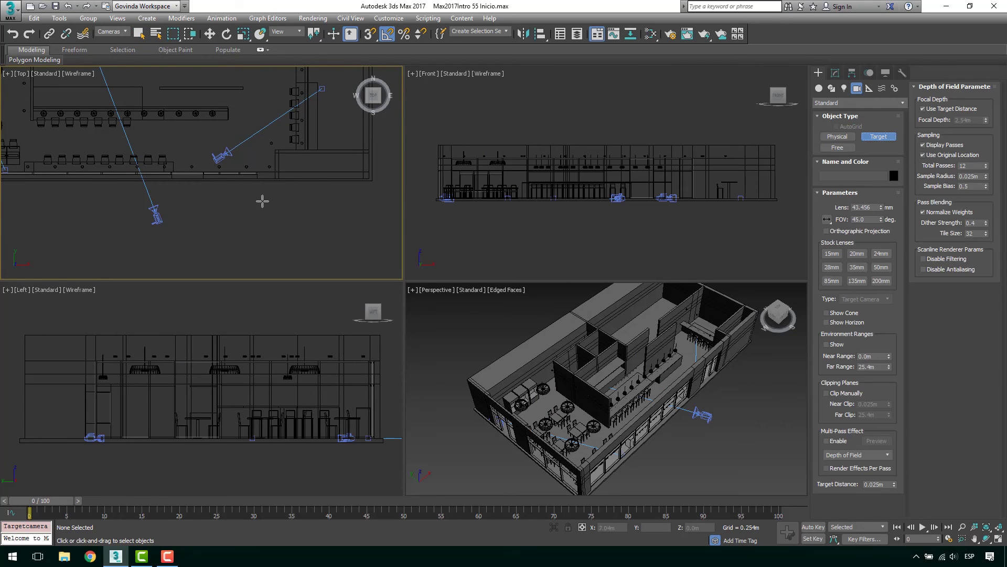
left_click_drag(254, 227, 180, 160)
right_click(275, 252)
left_click(269, 250)
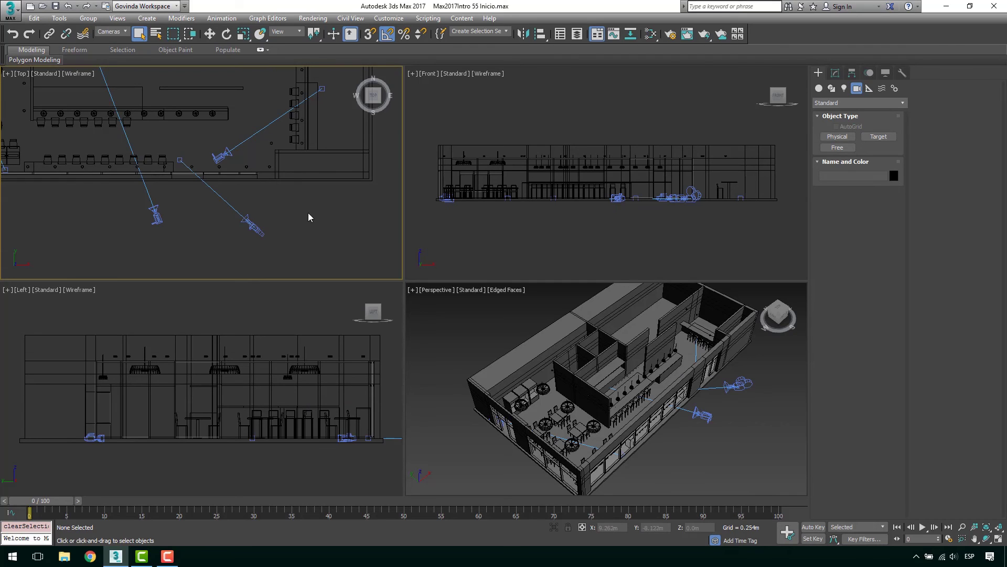
- Delete the standard Target camera outside the front wall
left_click_drag(219, 256, 220, 252)
key("Delete")
middle_click_drag(220, 250, 190, 231)
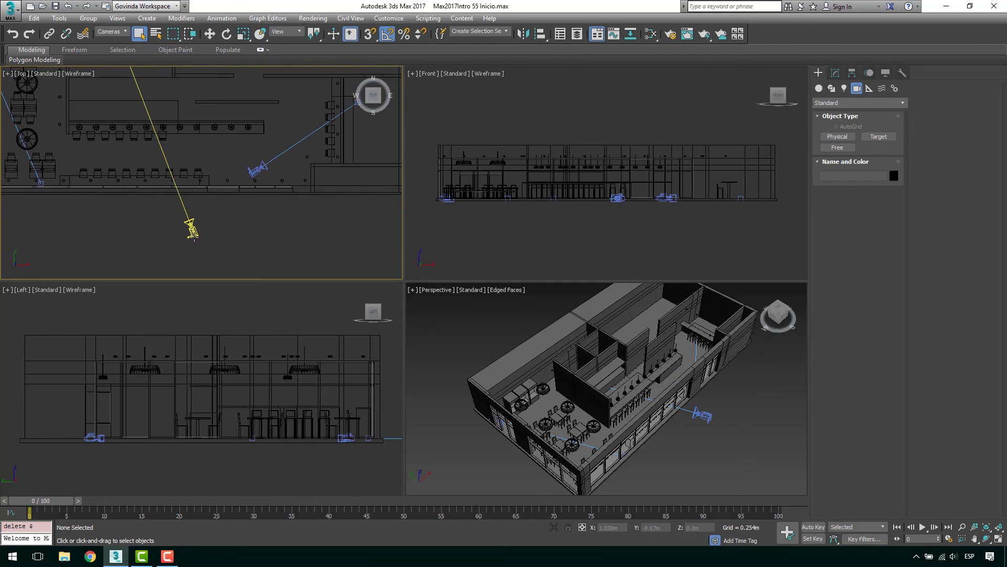
- Try moving PhysCamera002 and its target in the Top view, and undo the moves
scroll(192, 235, "down", 3)
left_click(223, 194)
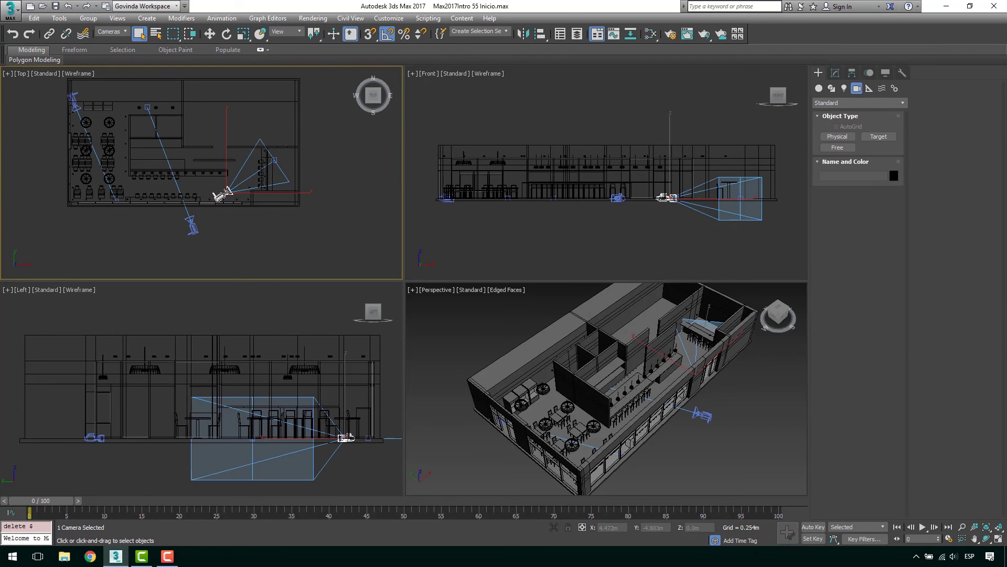
key("w")
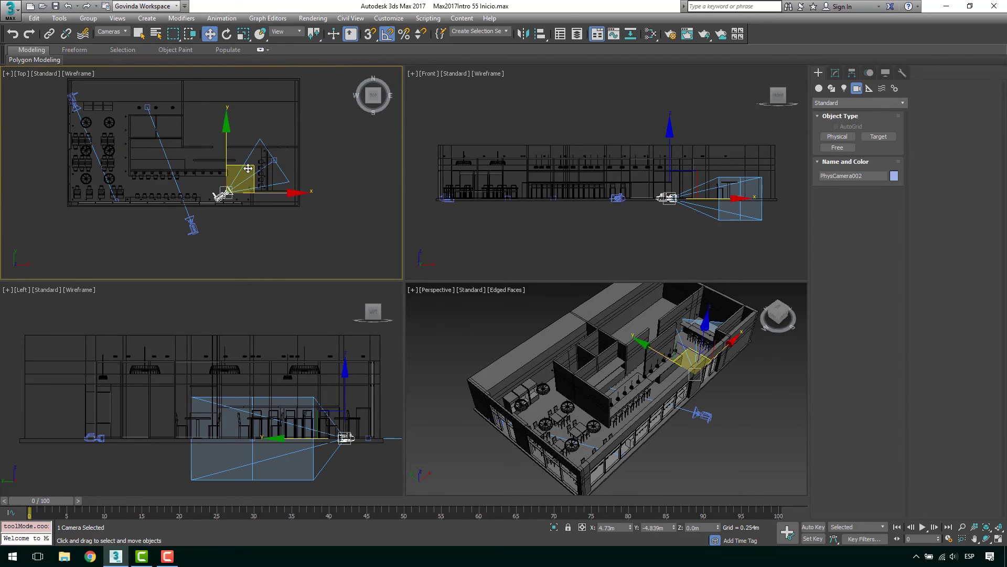
left_click_drag(248, 171, 326, 225)
key("ctrl+z")
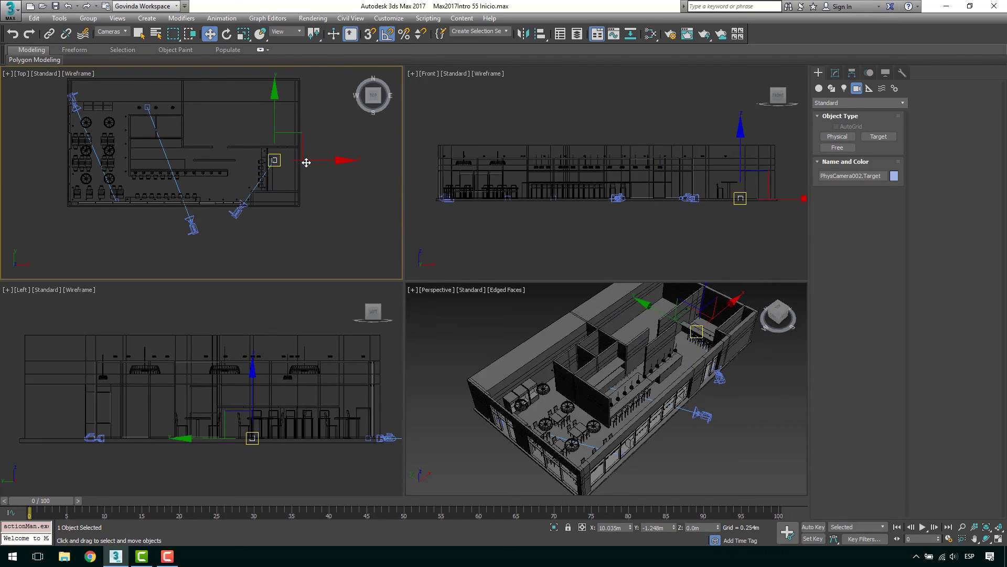
key("ctrl+z")
key("ctrl+z")
- Shorten the target distance of PhysCamera003 to about 8 m and turn off its Targeted option
left_click(210, 225)
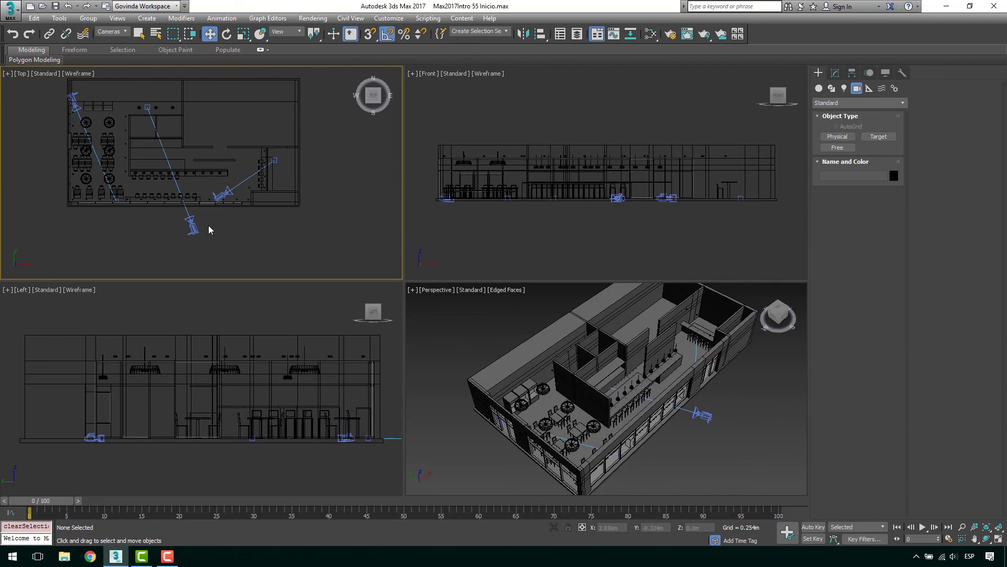
left_click(191, 226)
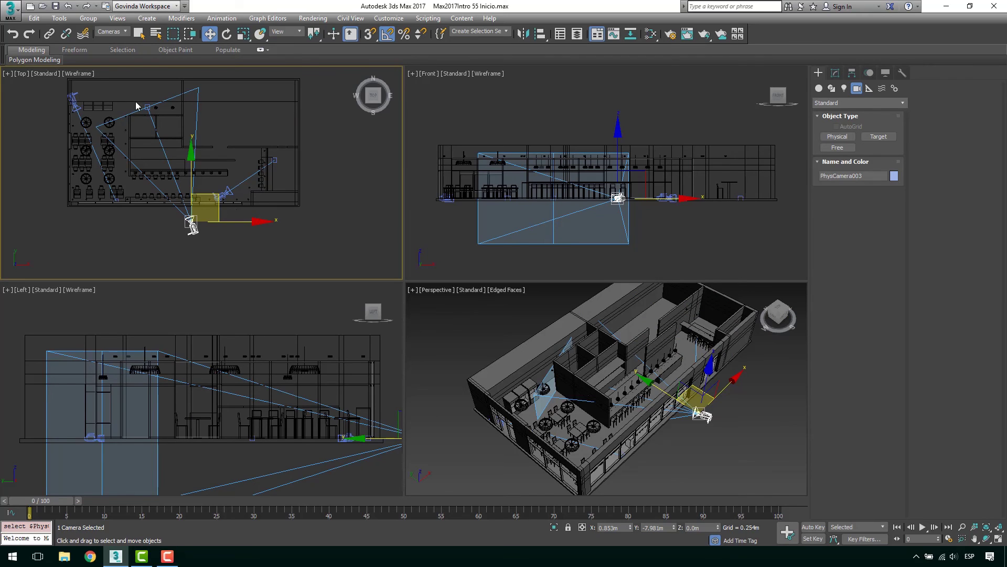
left_click(837, 76)
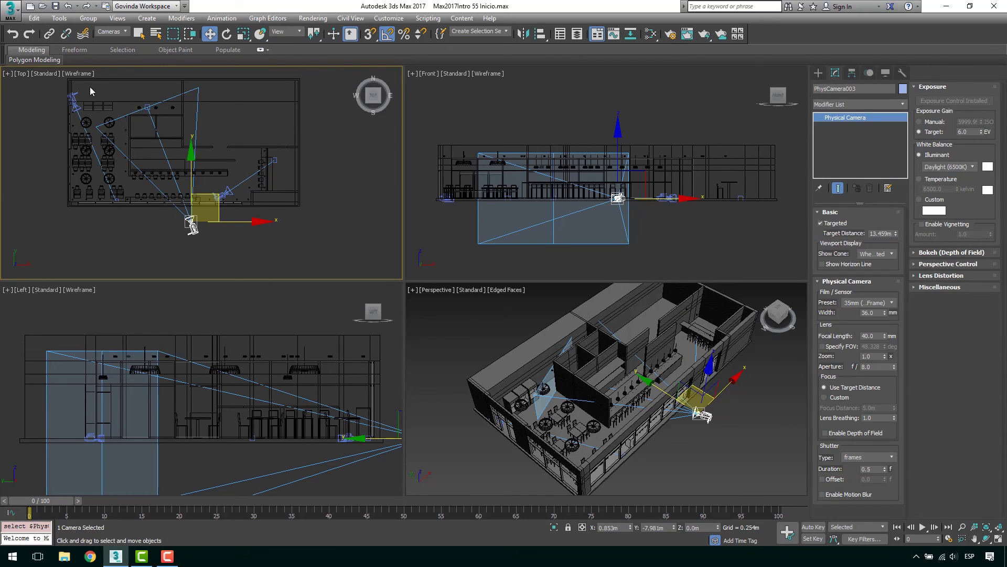
middle_click_drag(93, 91, 94, 92)
middle_click_drag(189, 150, 201, 159)
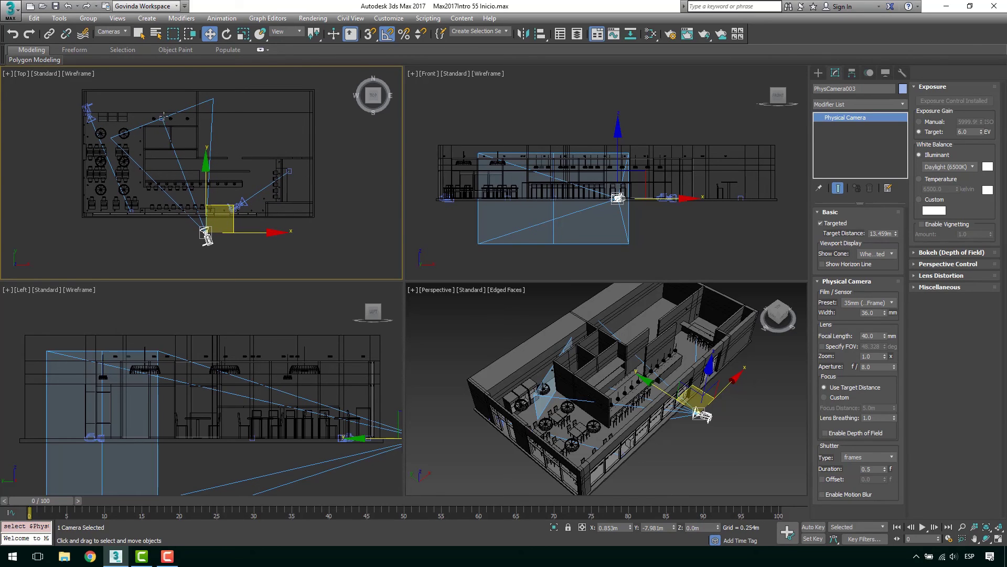
left_click(822, 223)
scroll(226, 231, "up", 4)
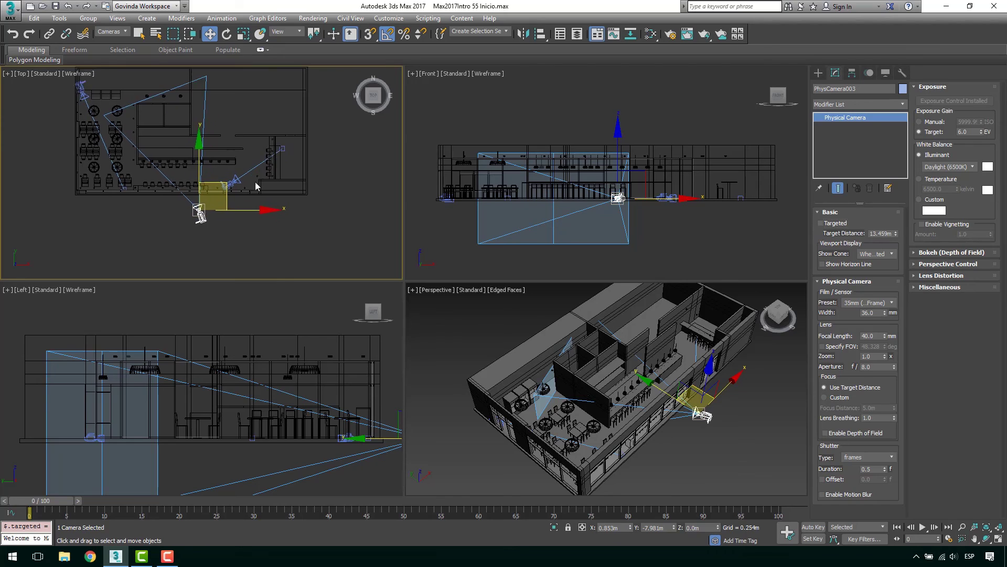
left_click(822, 223)
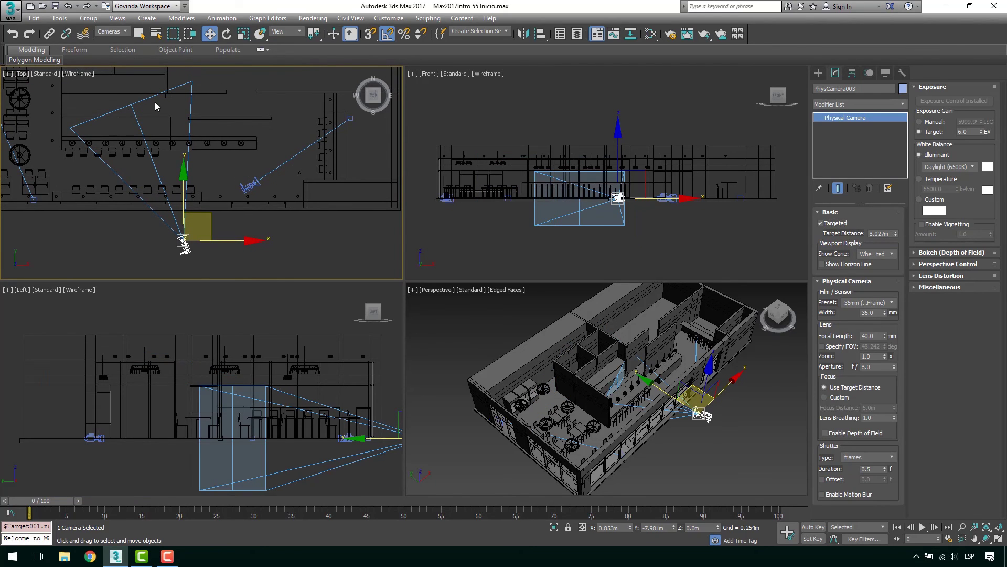
left_click(821, 223)
- Rotate PhysCamera003 to face the building straight on, setting its Z rotation to 0
middle_click_drag(212, 175, 180, 121)
left_click(227, 33)
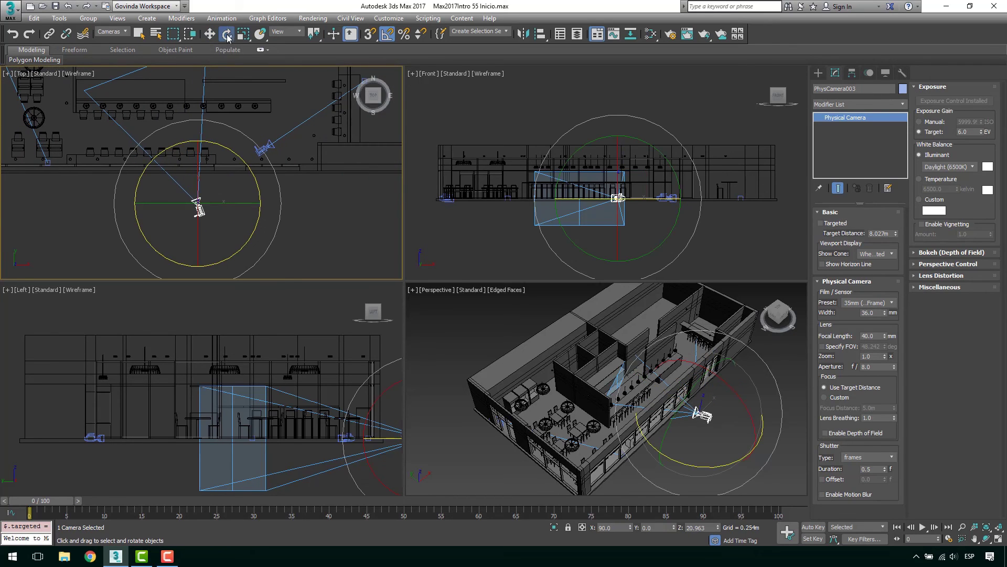
left_click_drag(225, 150, 205, 123)
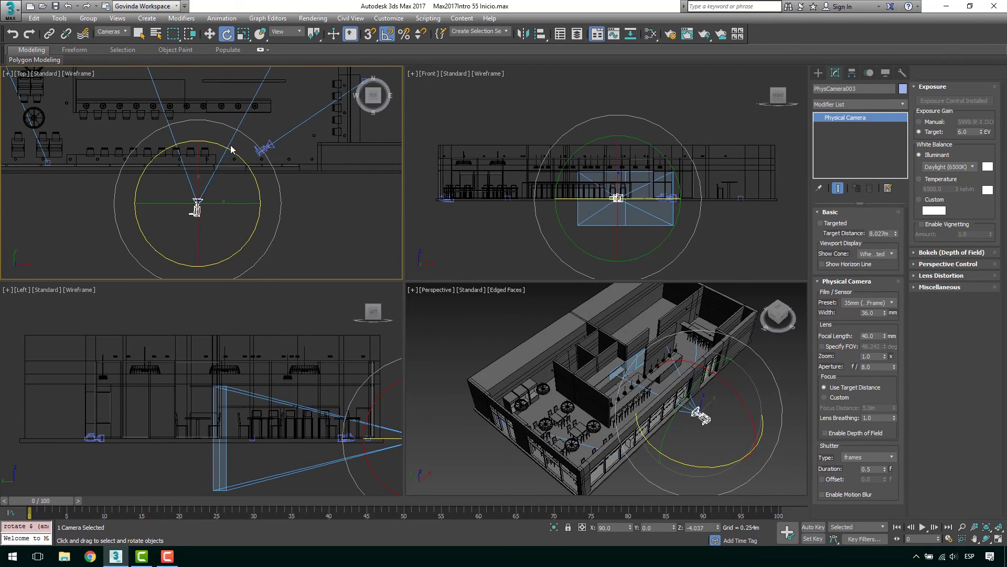
left_click(701, 527)
right_click(717, 527)
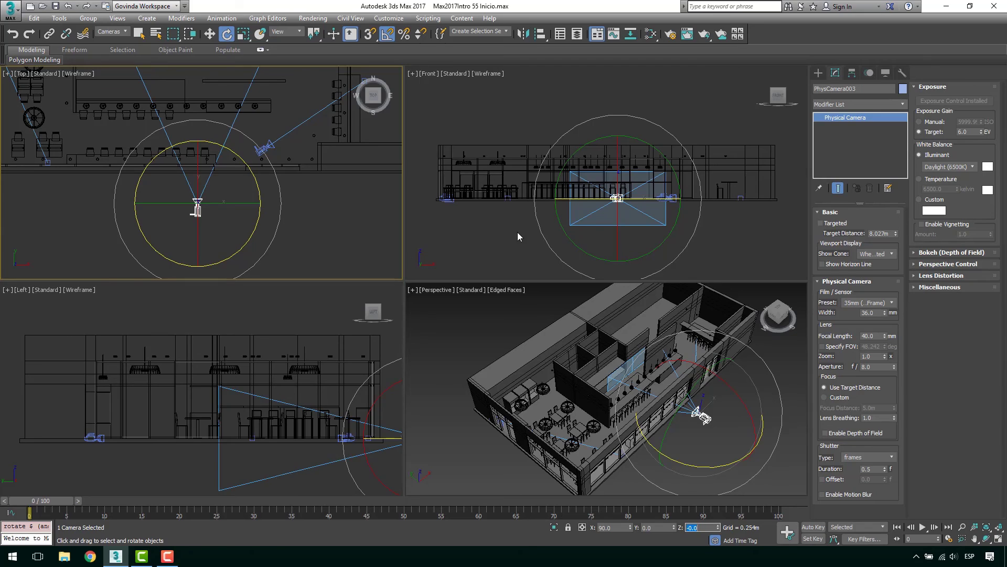
- Try an X rotation of 0 on PhysCamera003, and set it back to 90
right_click(632, 526)
middle_click_drag(609, 193, 602, 161)
double_click(611, 527)
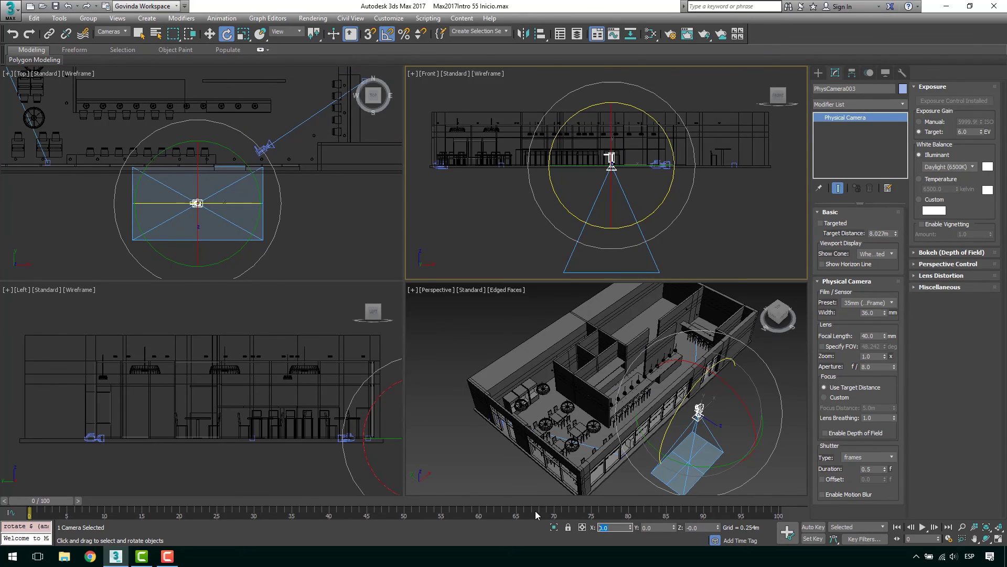
type("90")
key("Return")
- Switch the Left viewport to the PhysCamera003 view and display it shaded with edged faces
scroll(332, 229, "down", 3)
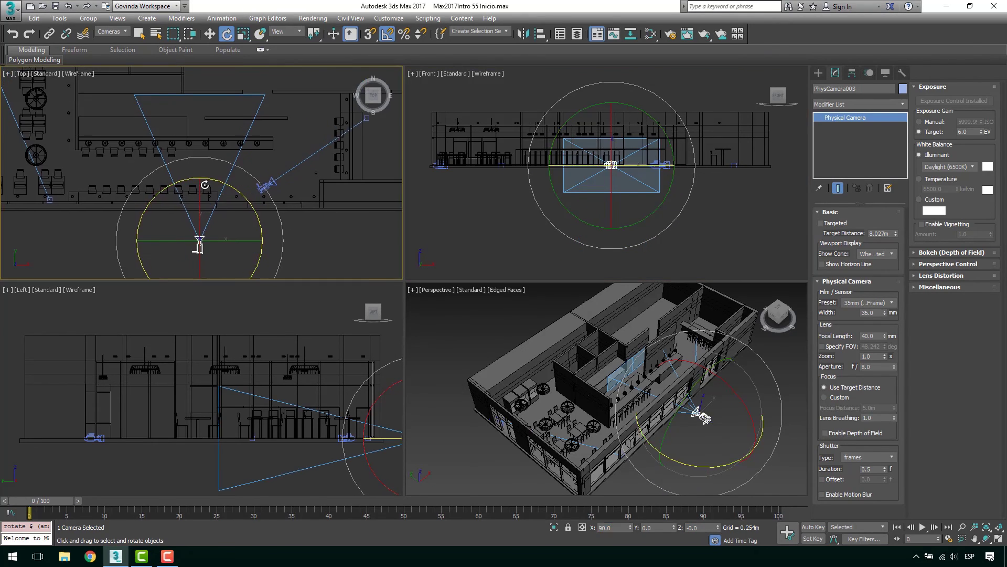
left_click(208, 36)
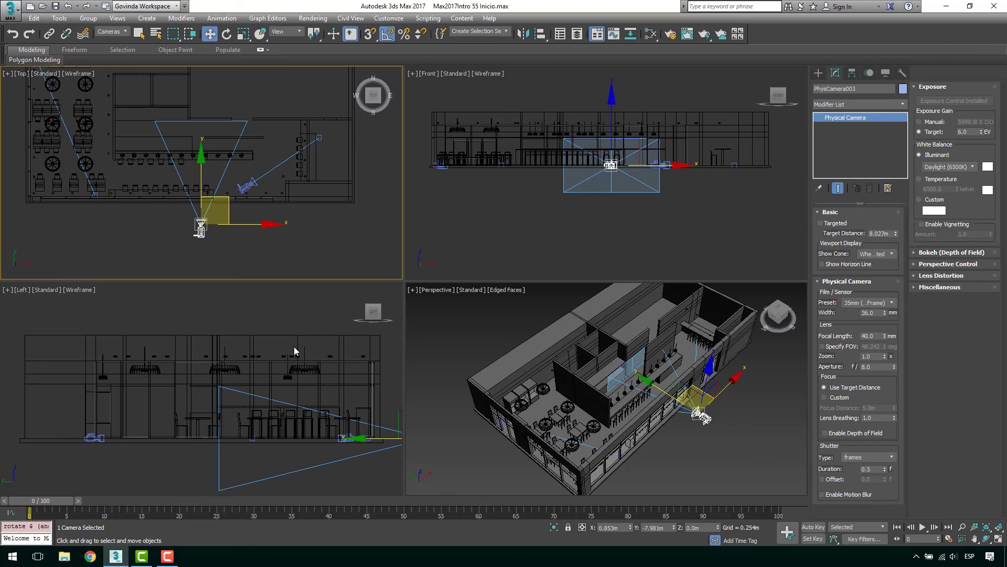
left_click(290, 324)
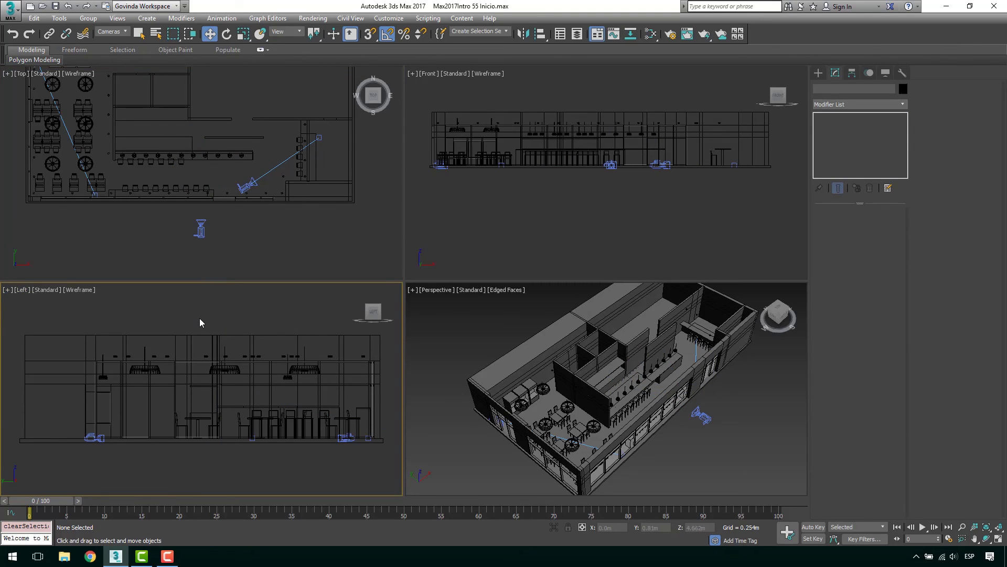
key("c")
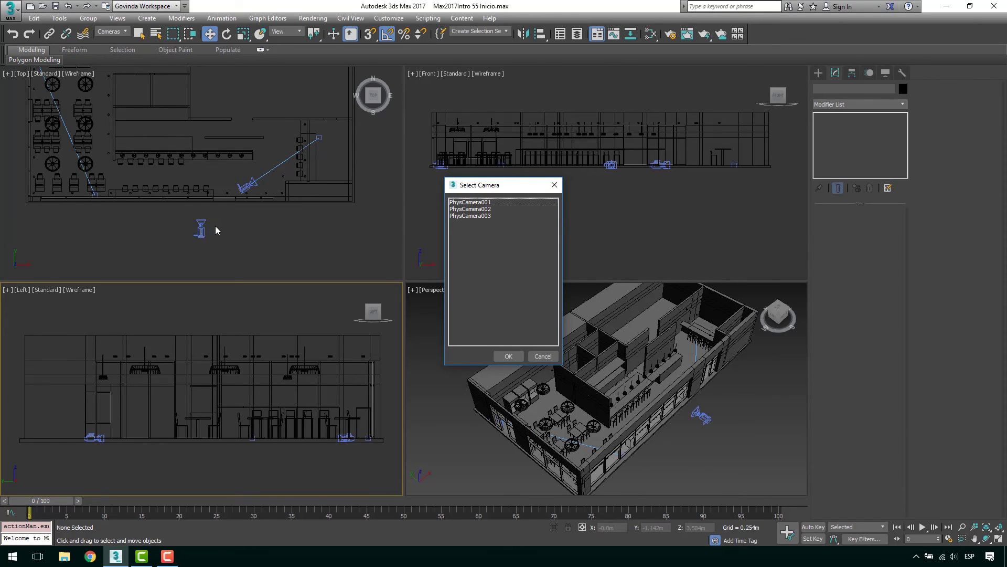
left_click(487, 216)
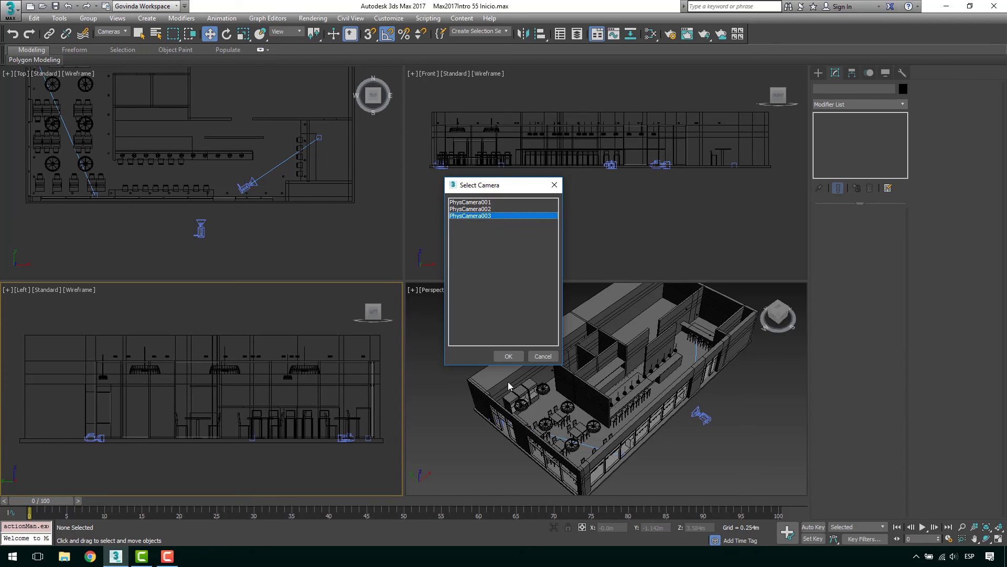
left_click(509, 358)
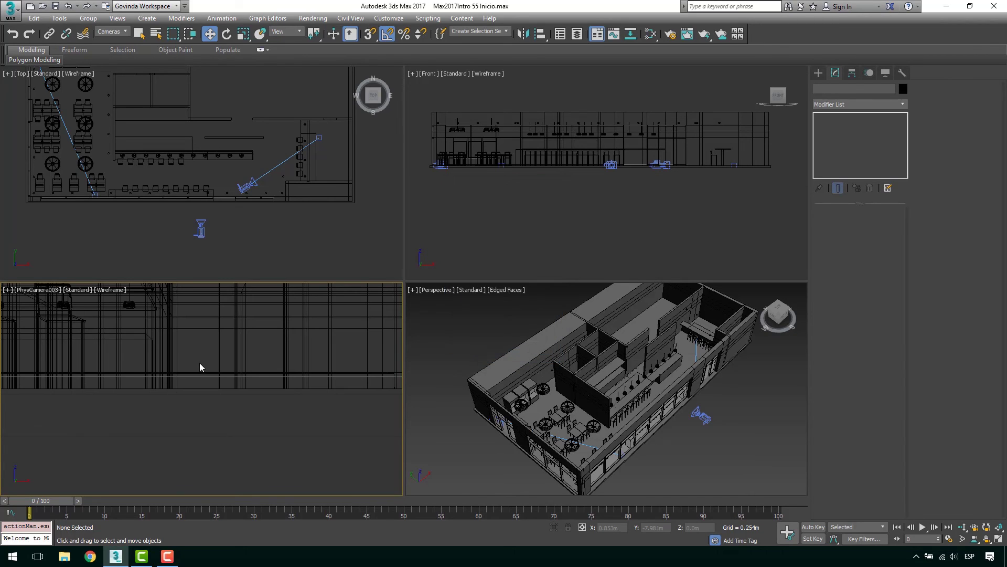
key("F3")
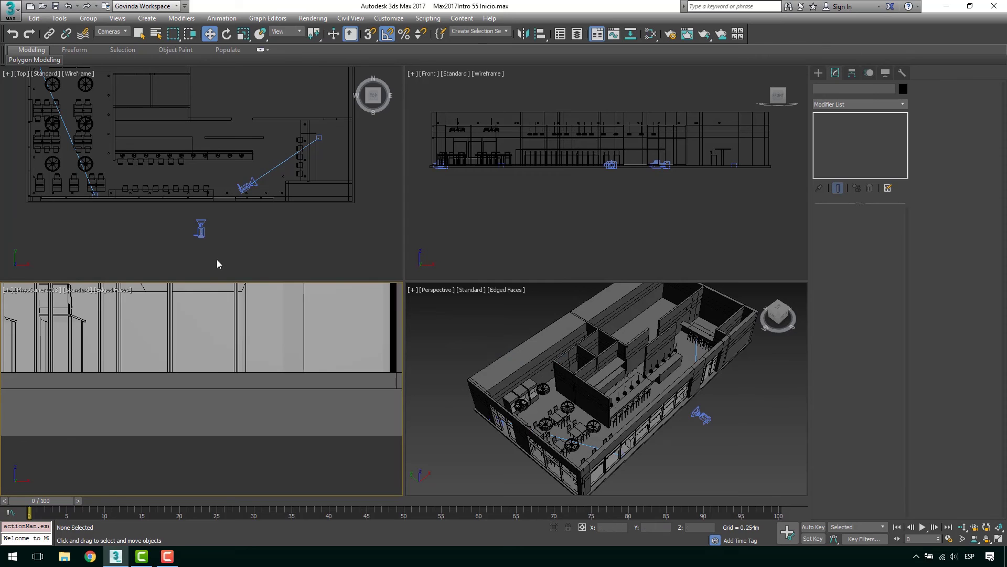
- Raise PhysCamera003 vertically in the Front view to a height of about 1.5 m
left_click(201, 228)
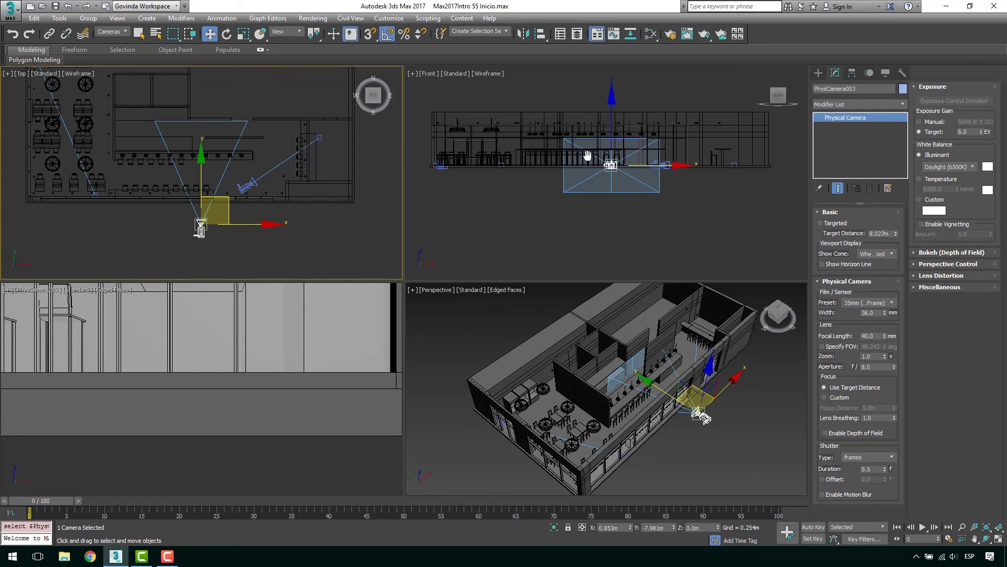
scroll(585, 169, "up", 2)
scroll(603, 168, "up", 2)
left_click_drag(613, 158, 602, 118)
scroll(611, 175, "up", 4)
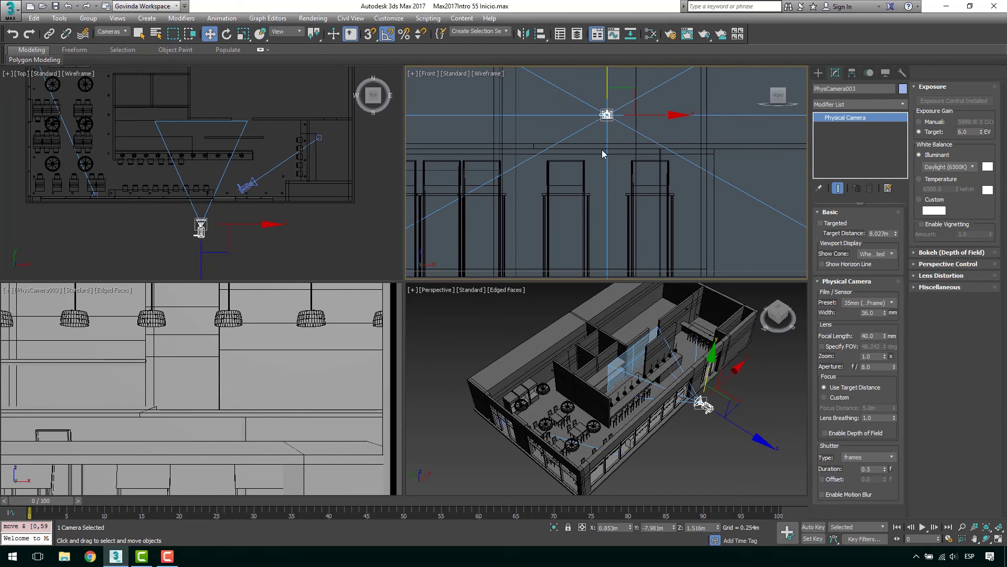
scroll(598, 142, "down", 3)
scroll(200, 168, "up", 4)
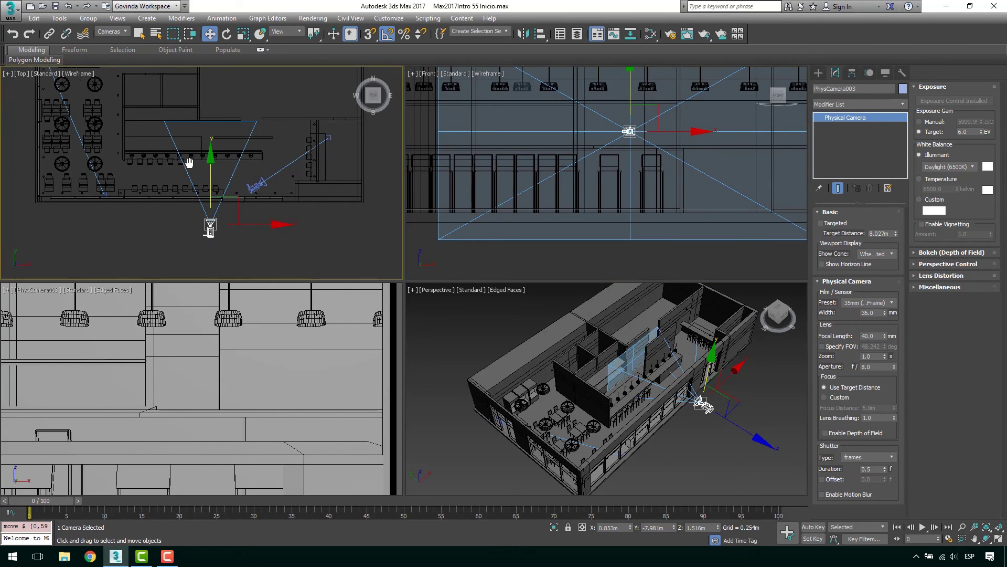
- Move PhysCamera003 in the Top view to about X -0.93 m, Y -5.64 m, closer to the front wall
left_click_drag(265, 221, 91, 178)
scroll(278, 210, "up", 3)
scroll(269, 241, "down", 4)
scroll(271, 242, "down", 3)
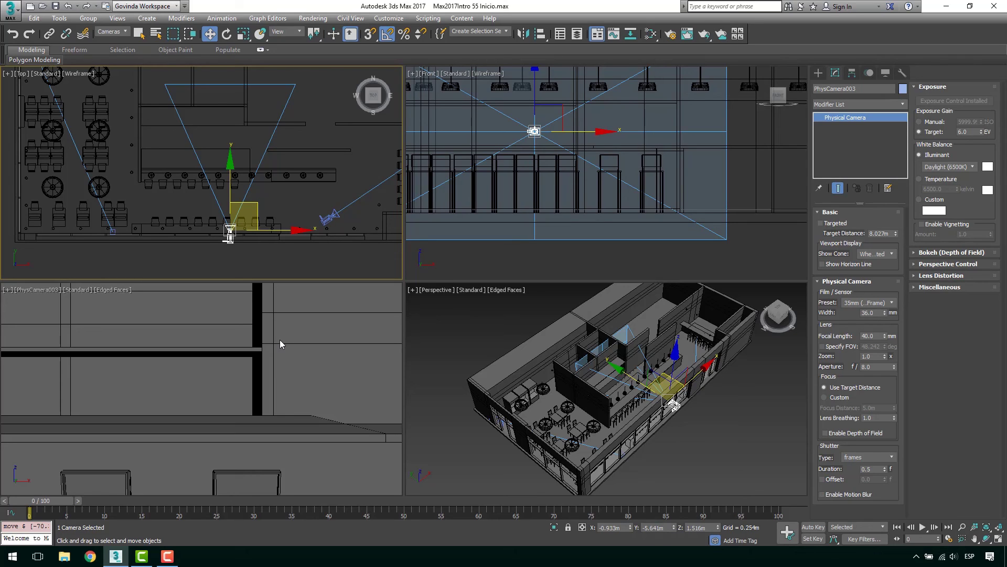
- Try focal lengths of 50 mm and 28 mm on PhysCamera003
left_click(849, 265)
left_click(818, 72)
left_click(835, 72)
double_click(871, 336)
type("50")
key("Return")
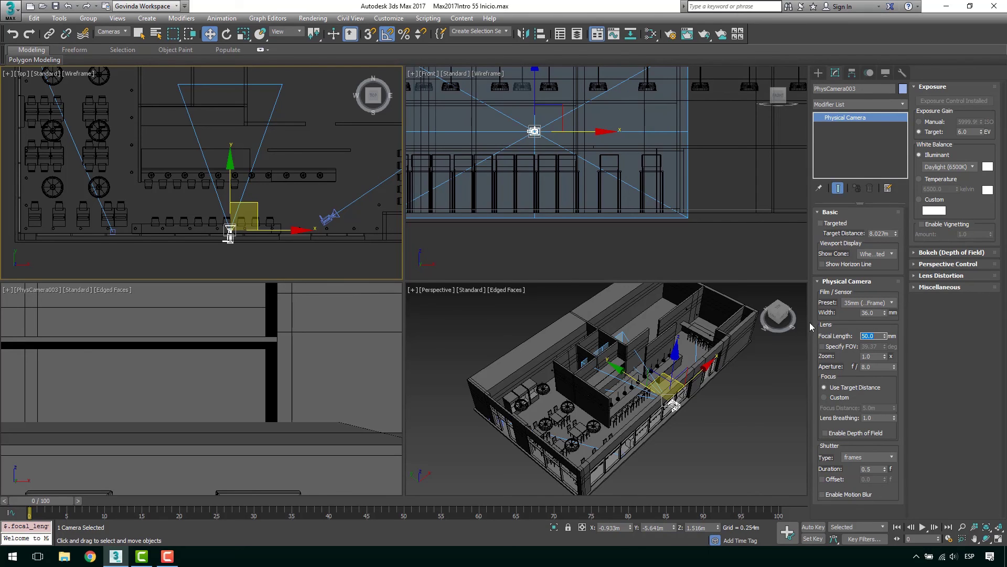
left_click(861, 333)
type("28")
key("Return")
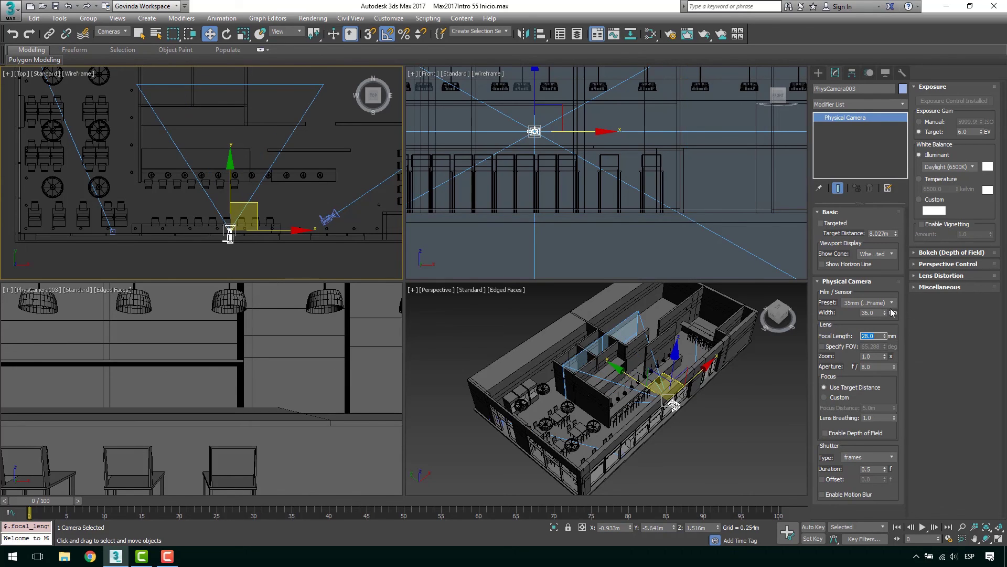
- Try focal lengths of 24 mm and an extreme 3 mm on PhysCamera003
type("24")
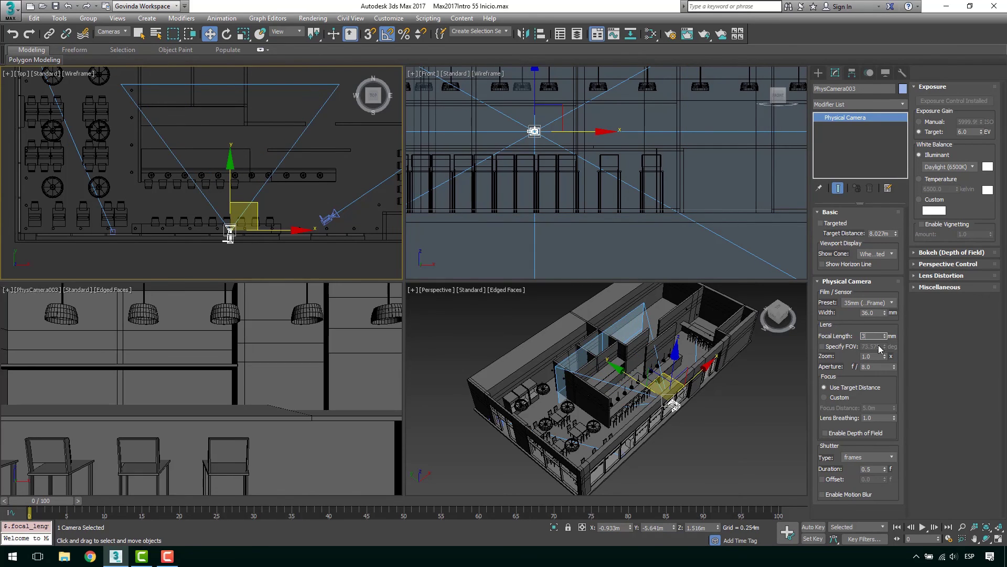
type("3")
key("Return")
middle_click_drag(301, 205, 291, 198)
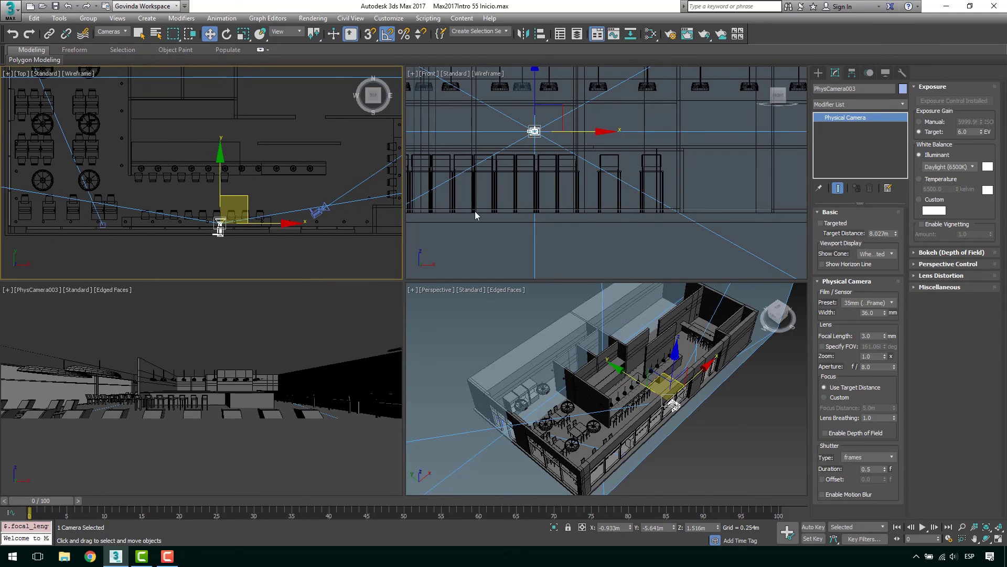
- Set PhysCamera003's focal length to 24 mm and move the camera about 1.9 m in the negative X direction
double_click(872, 336)
type("24")
key("Return")
scroll(187, 193, "down", 3)
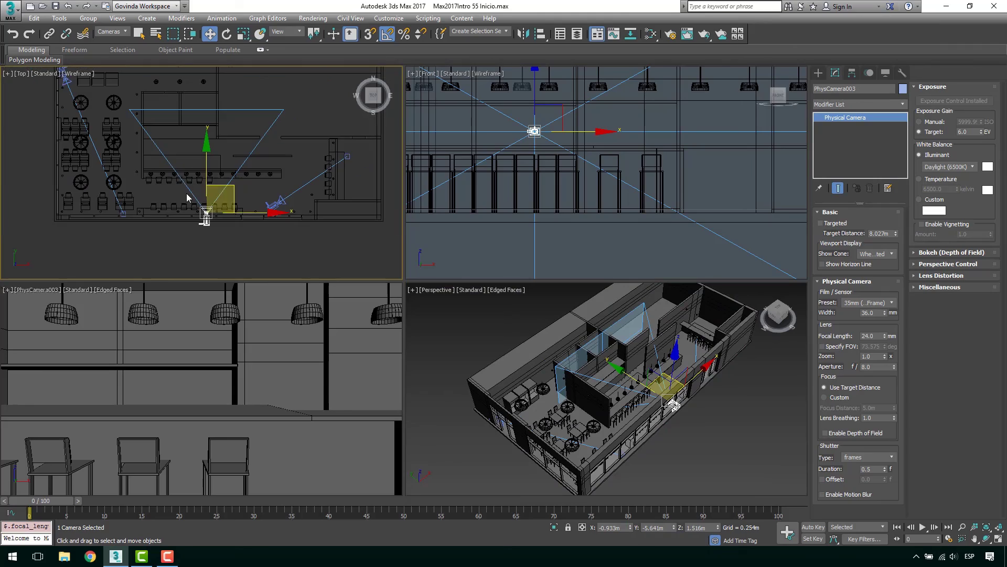
left_click_drag(258, 214, 225, 220)
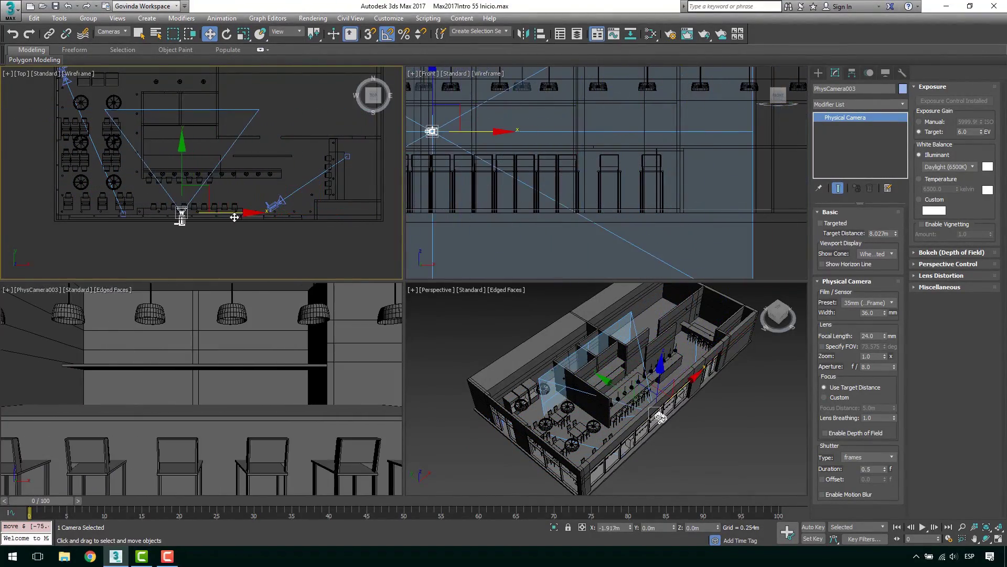
- Select PhysCamera002 and show its view in the shaded viewport in place of PhysCamera003, keeping the Top view
left_click(277, 205)
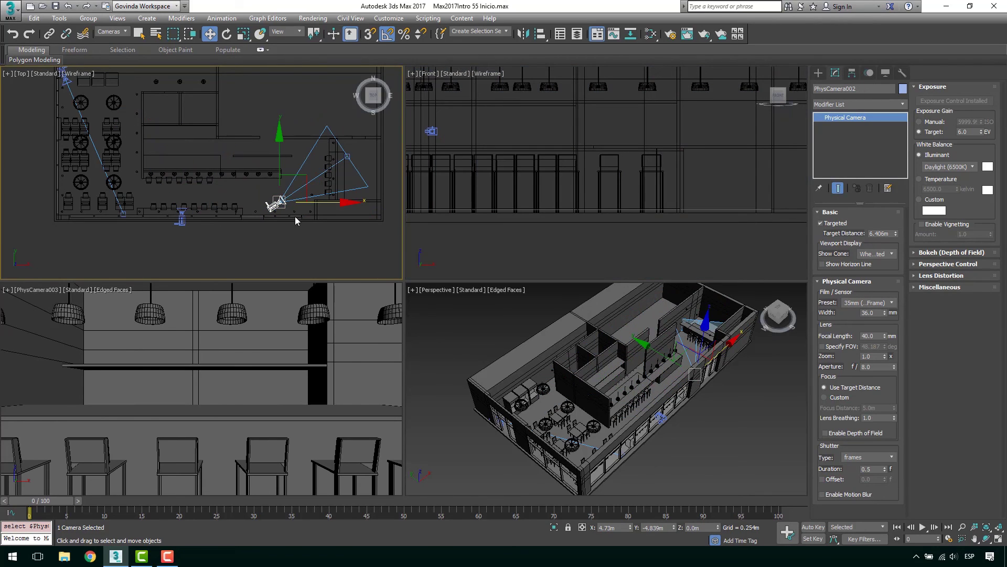
key("c")
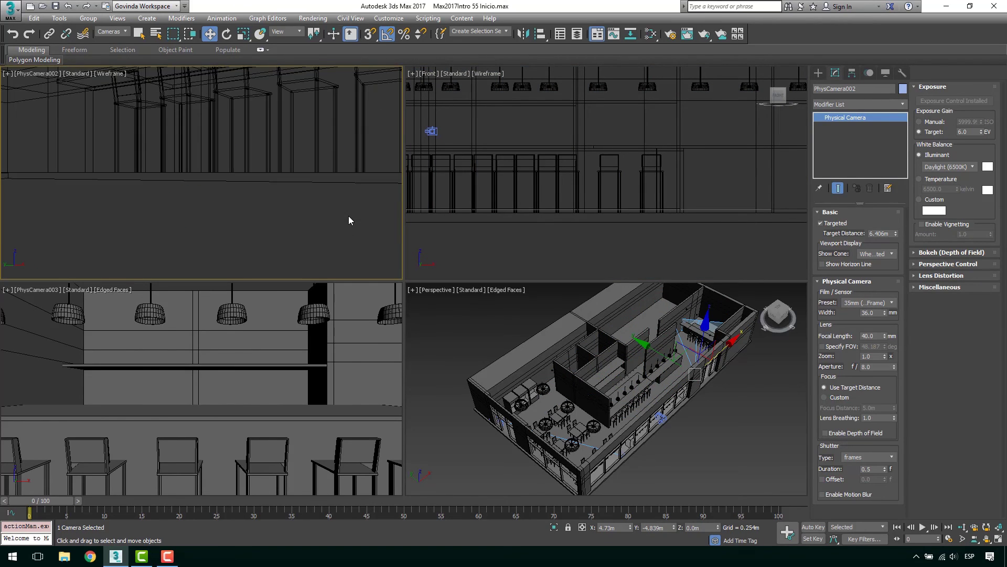
key("t")
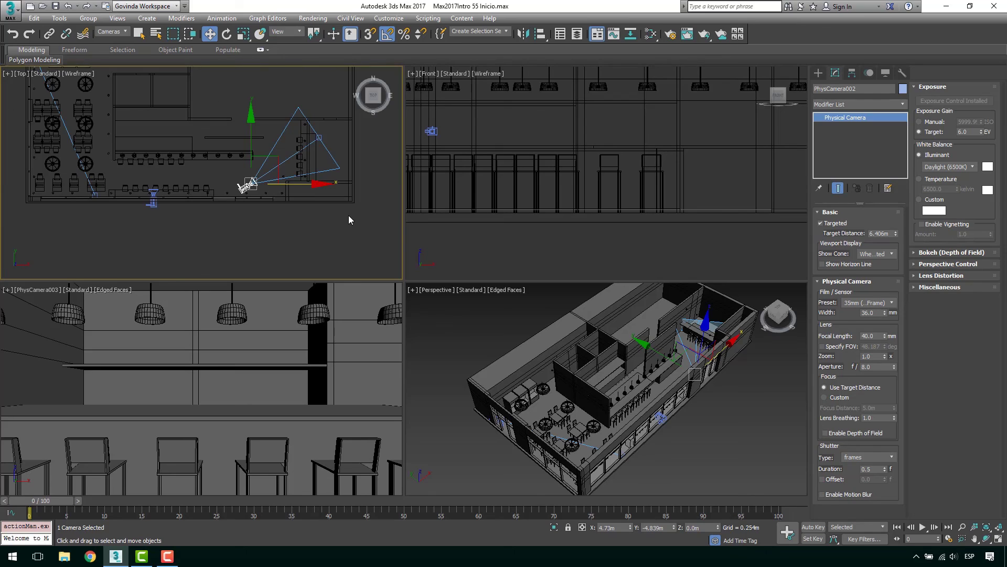
middle_click(264, 391)
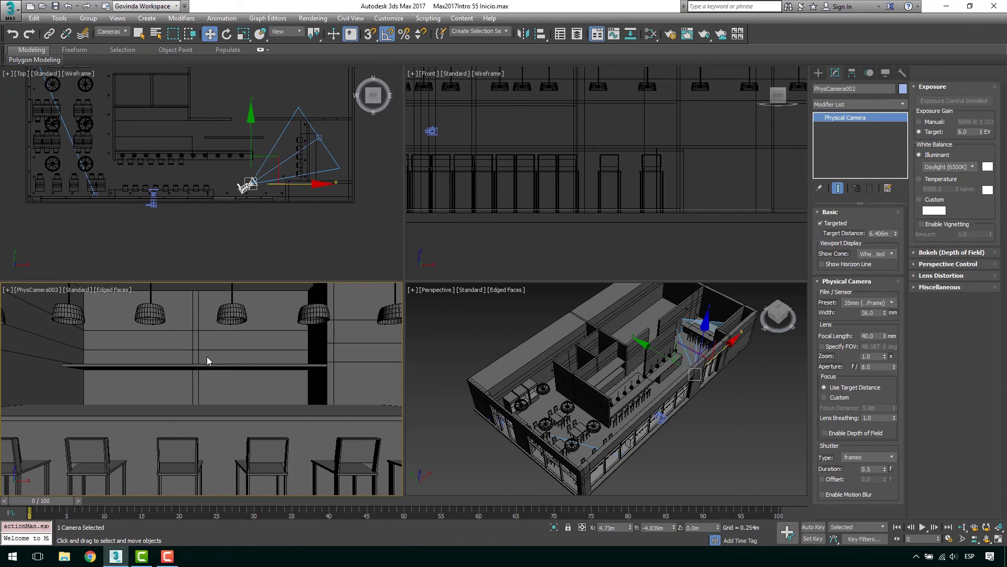
key("c")
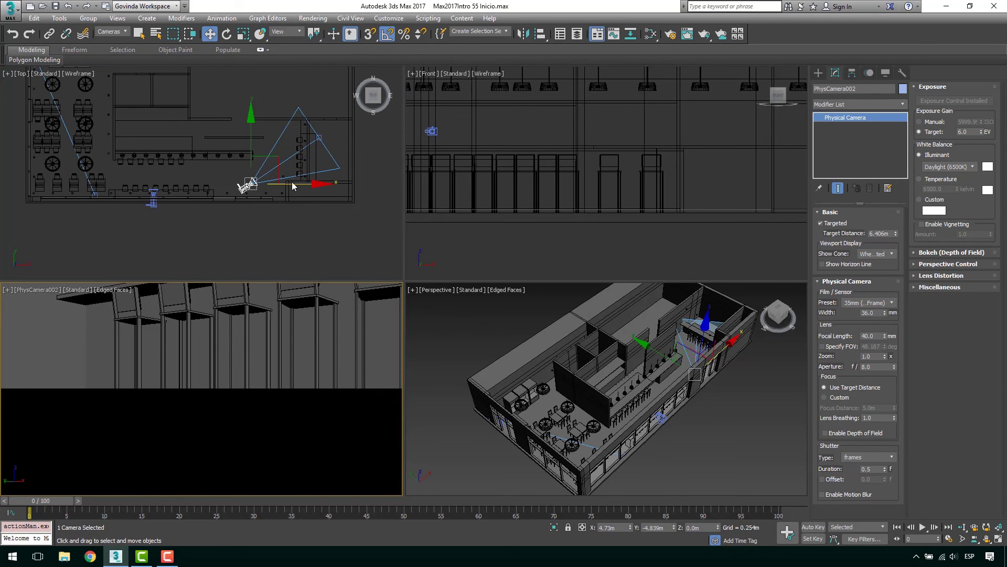
- In the Front view, raise PhysCamera002 to a height of about 1.05 m and its target to about 1.6 m
scroll(556, 189, "down", 5)
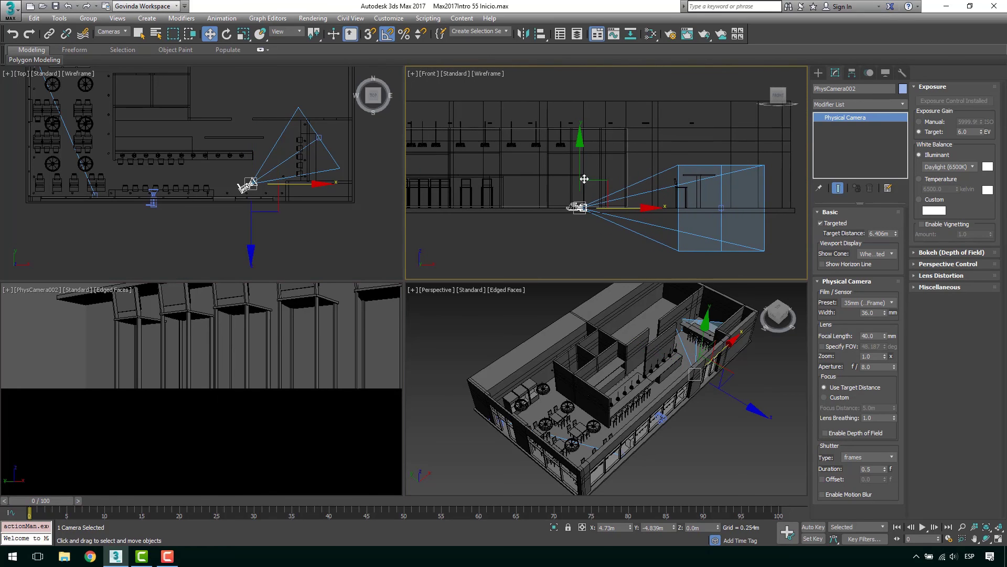
left_click_drag(592, 186, 579, 157)
right_click(603, 193)
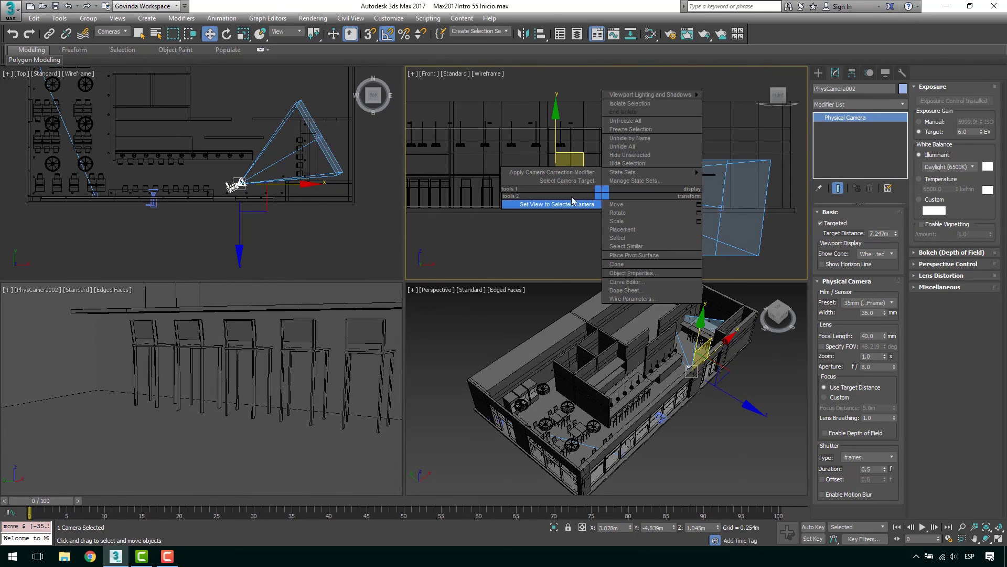
left_click(566, 181)
left_click_drag(747, 181, 747, 137)
- Move PhysCamera002's target in the Top view to about Y -2.19 m and turn on safe frames in its camera viewport
middle_click_drag(338, 156, 304, 168)
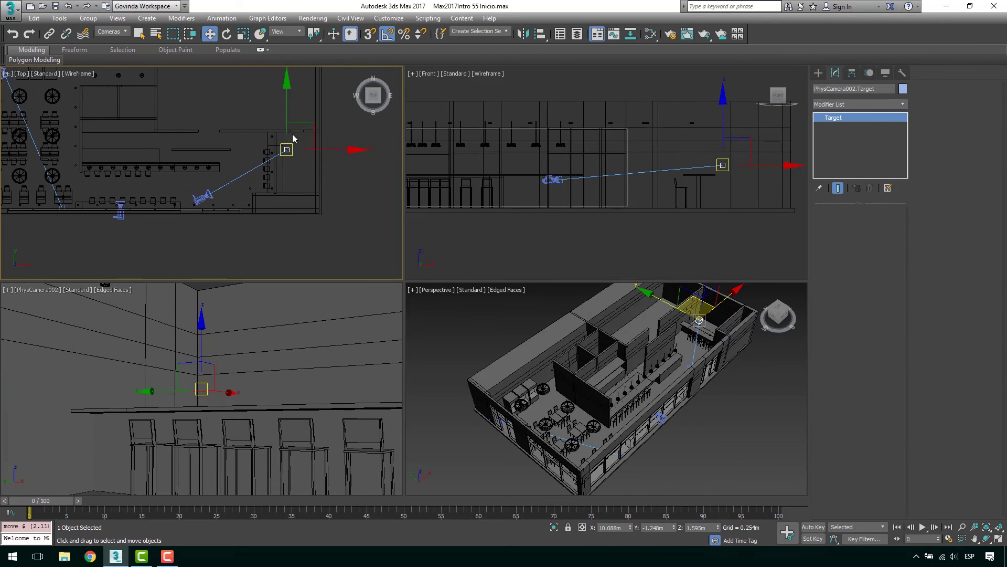
left_click_drag(288, 109, 282, 119)
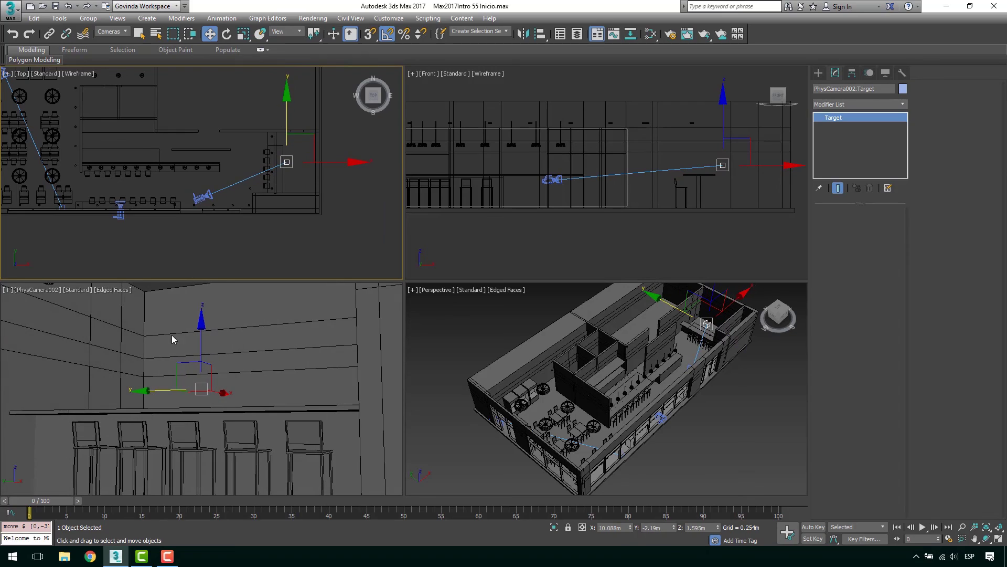
middle_click(204, 423)
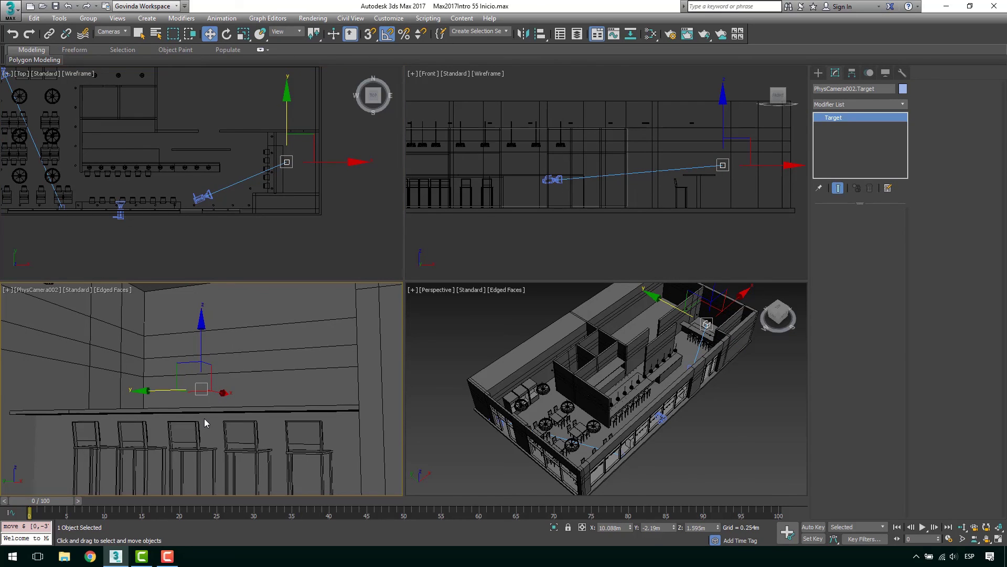
key("shift+f")
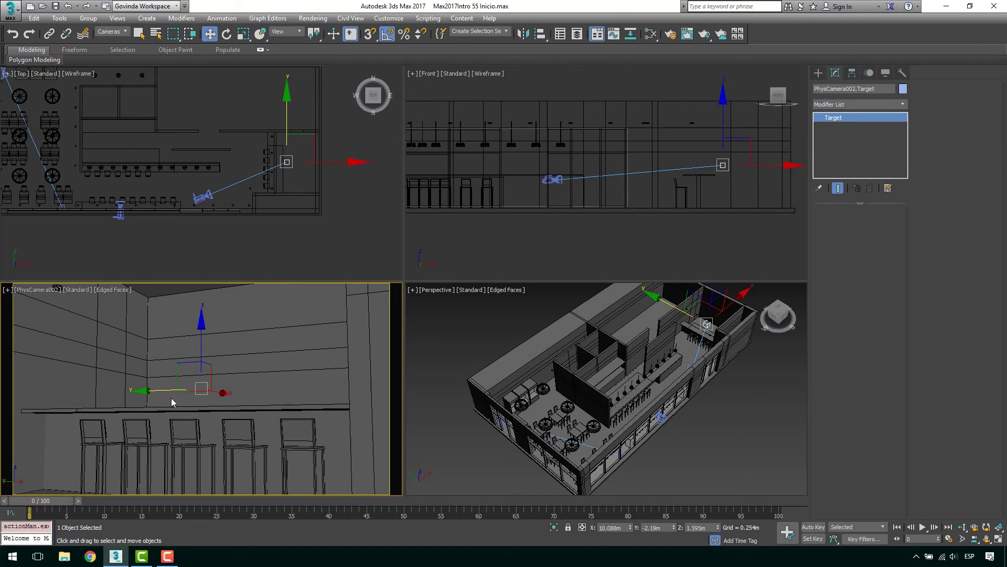
- Try a focal length of 28 mm on PhysCamera002 and settle on 30 mm
left_click(204, 198)
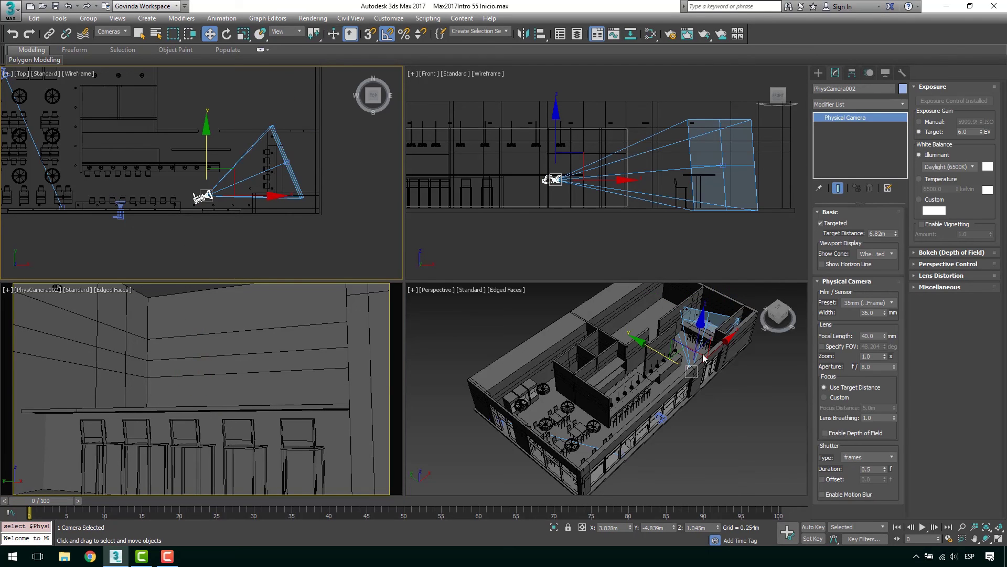
double_click(880, 337)
type("28")
key("Return")
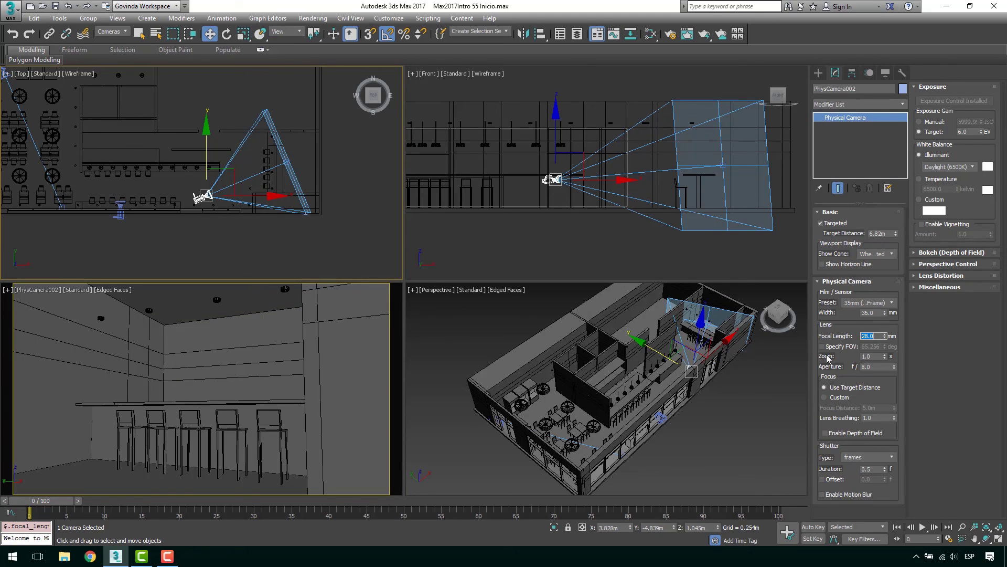
type("30")
key("Return")
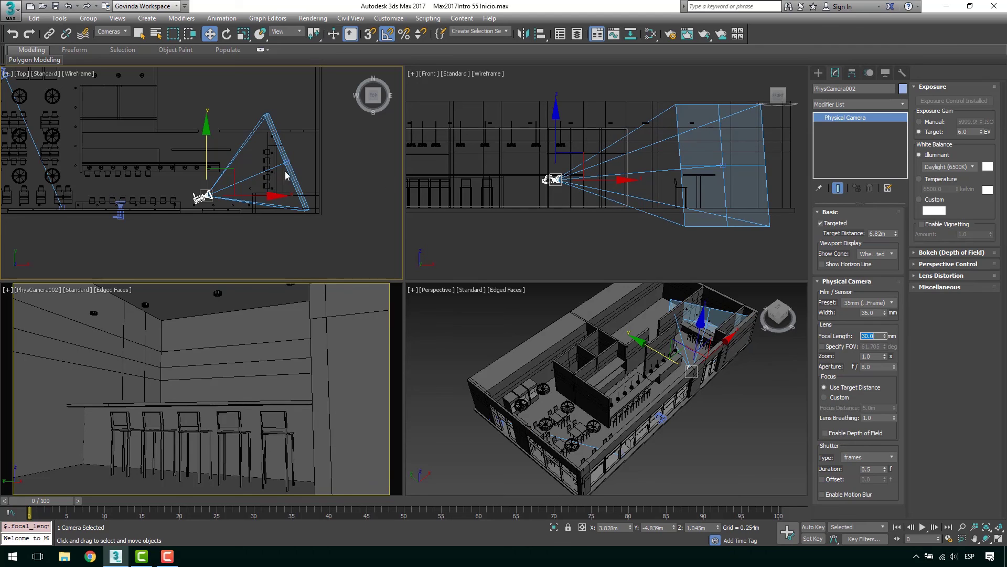
- Reposition PhysCamera002 in the Top view to about X 3.95 m, Y -4.2 m
scroll(202, 199, "up", 2)
scroll(201, 200, "up", 2)
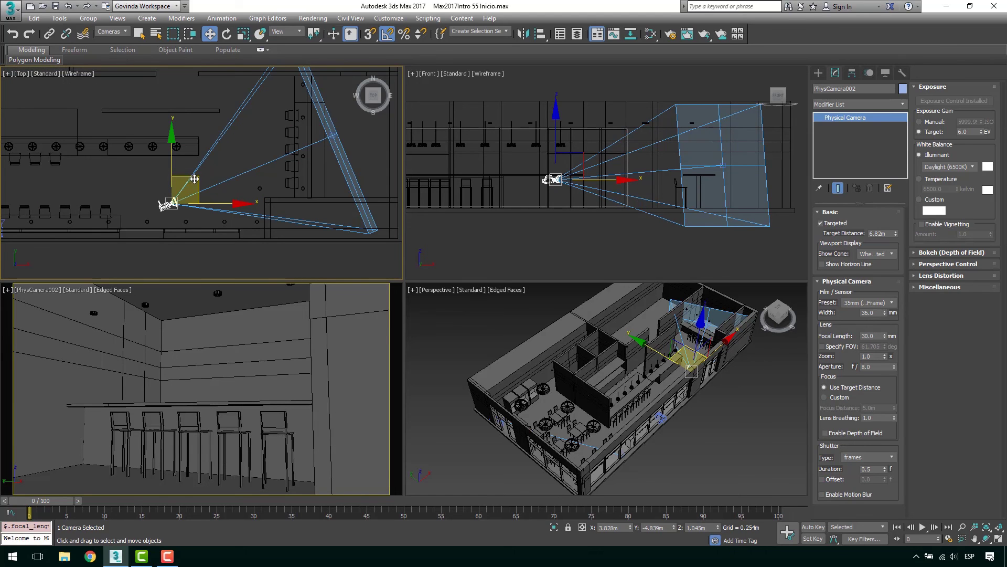
left_click_drag(194, 178, 198, 163)
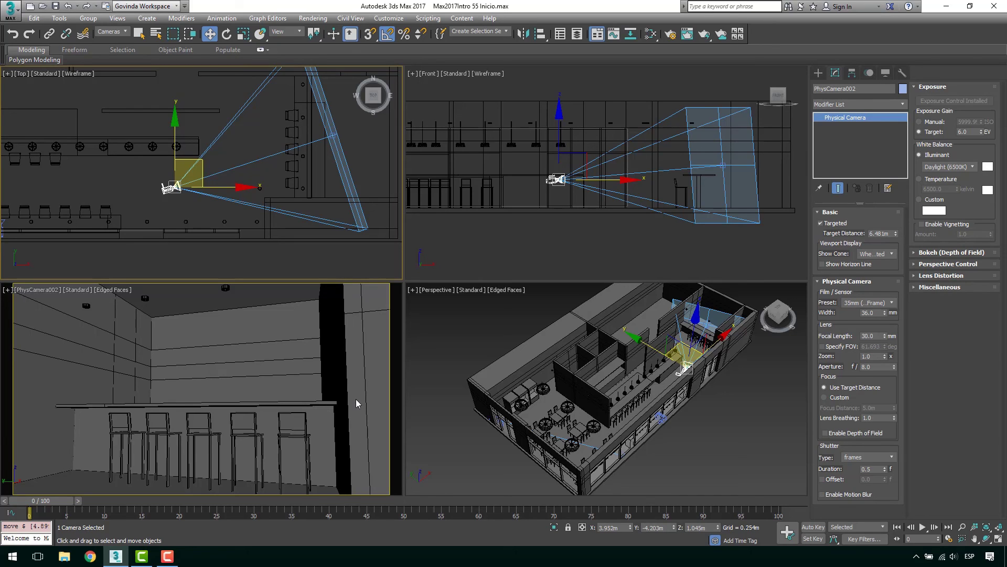
- Enable Auto Vertical Tilt Correction in PhysCamera002's Perspective Control, toggling it off and back on to compare
left_click(951, 265)
left_click(947, 357)
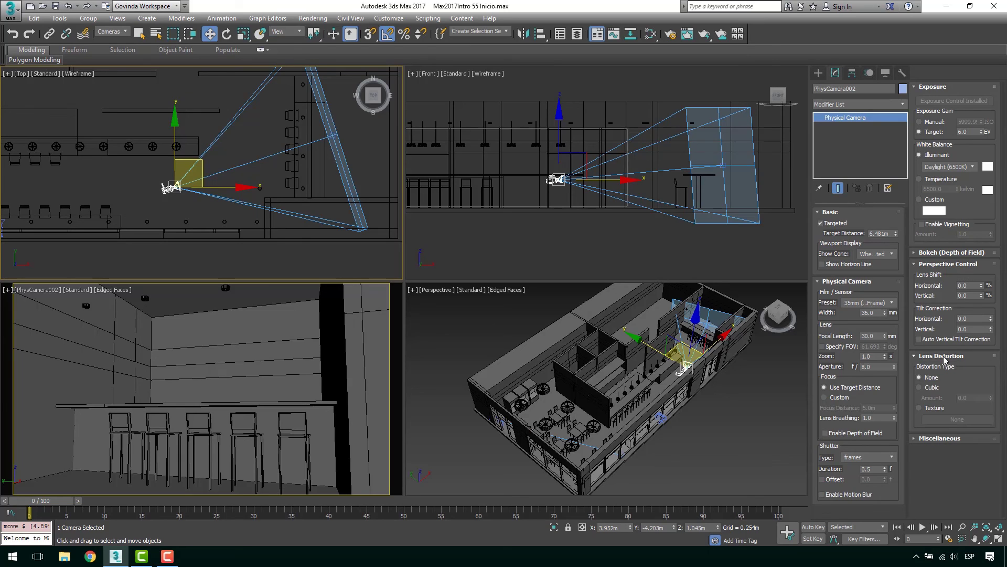
left_click(949, 357)
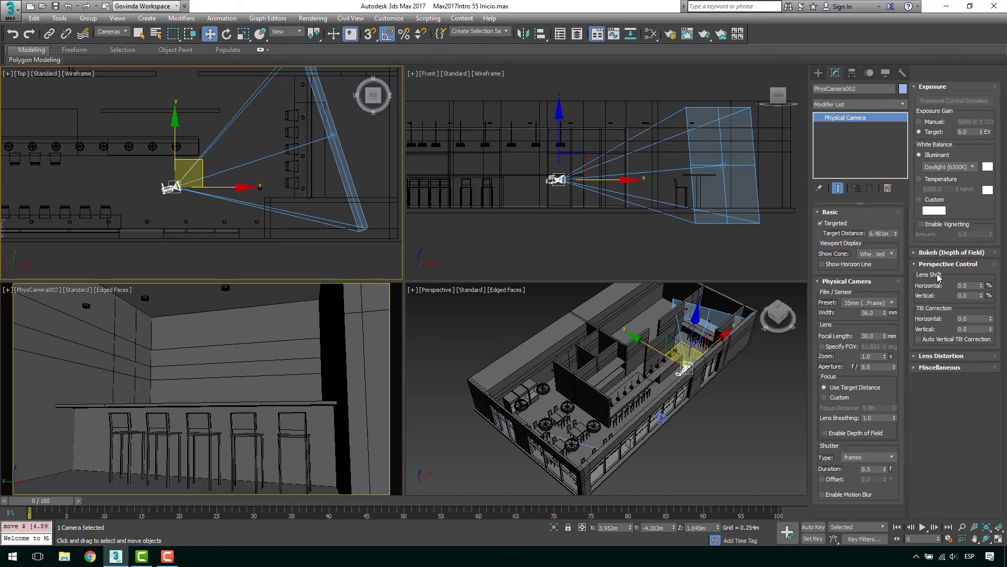
left_click(936, 341)
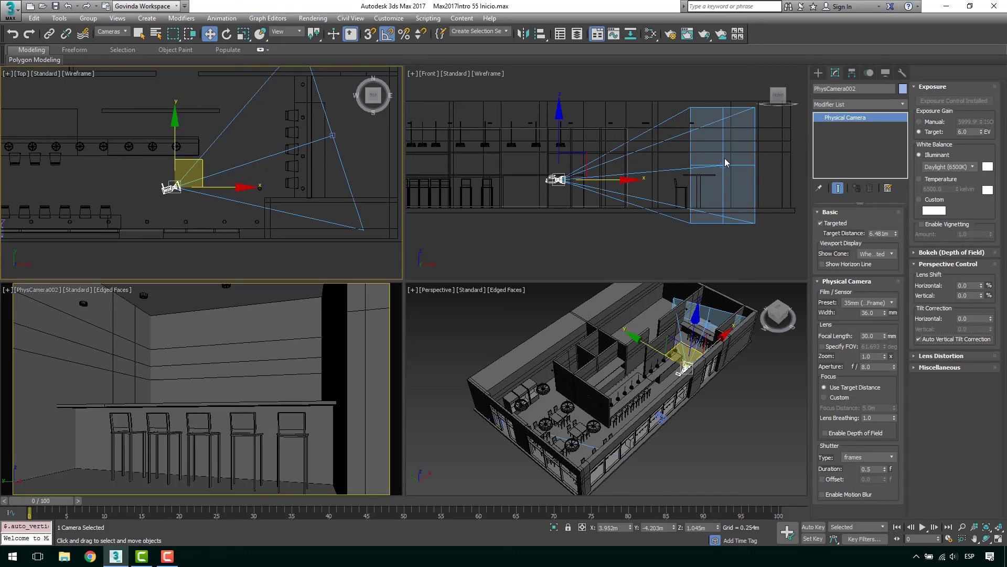
left_click(939, 339)
right_click(271, 376)
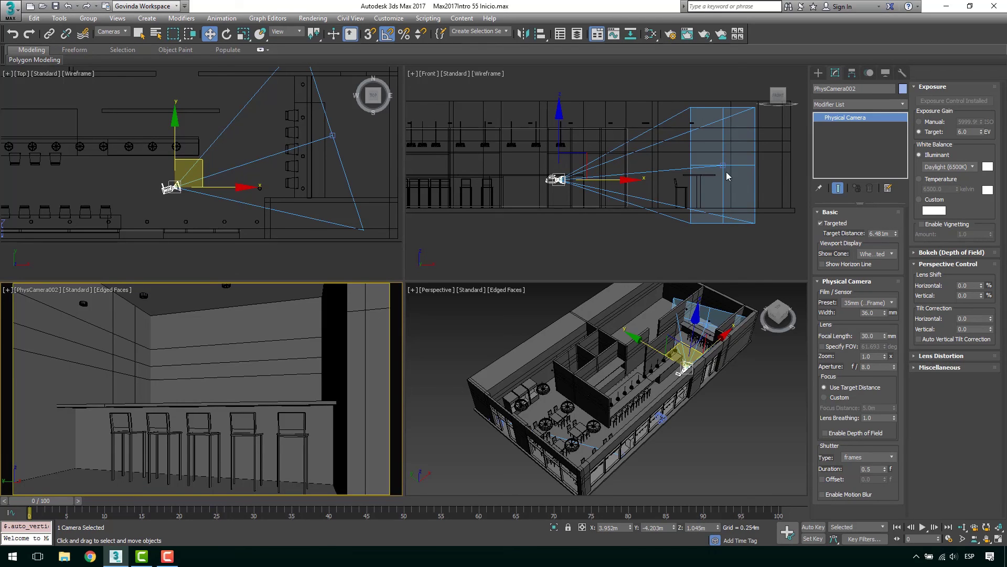
left_click(940, 340)
- Try panning and dollying PhysCamera002 directly in its camera viewport with nothing selected, and undo those camera moves
scroll(156, 204, "down", 4)
middle_click_drag(24, 113, 163, 170)
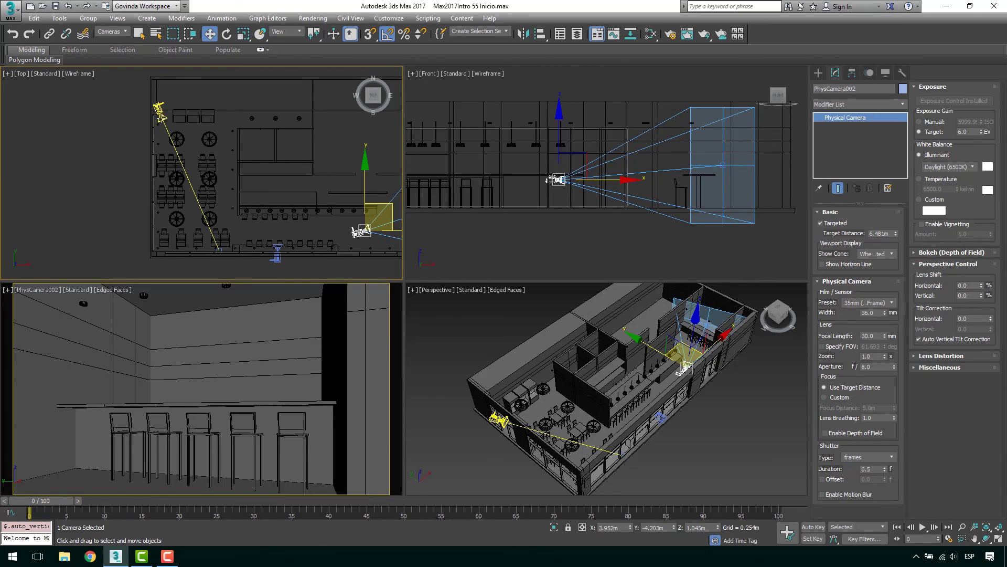
right_click(207, 368)
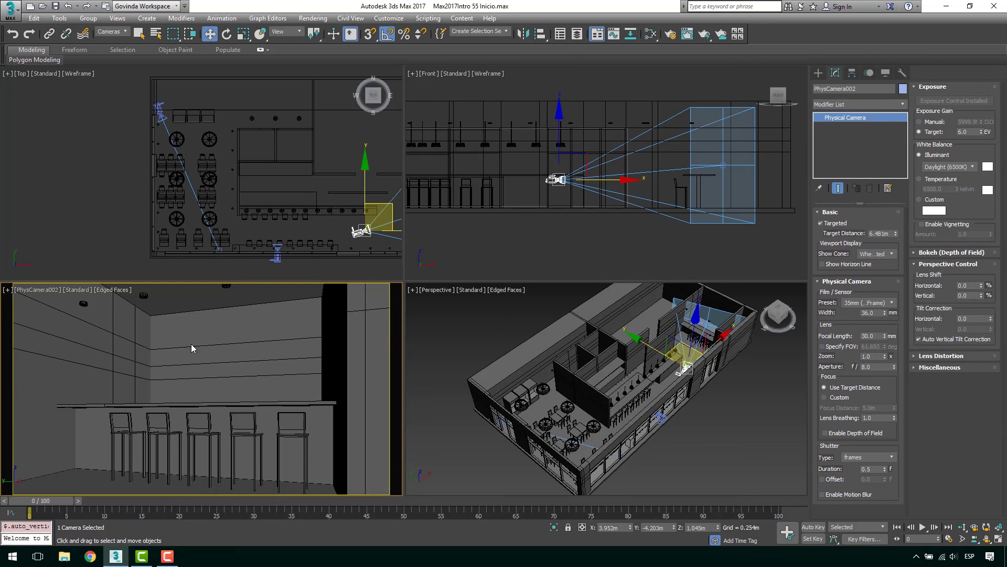
left_click(288, 252)
right_click(209, 341)
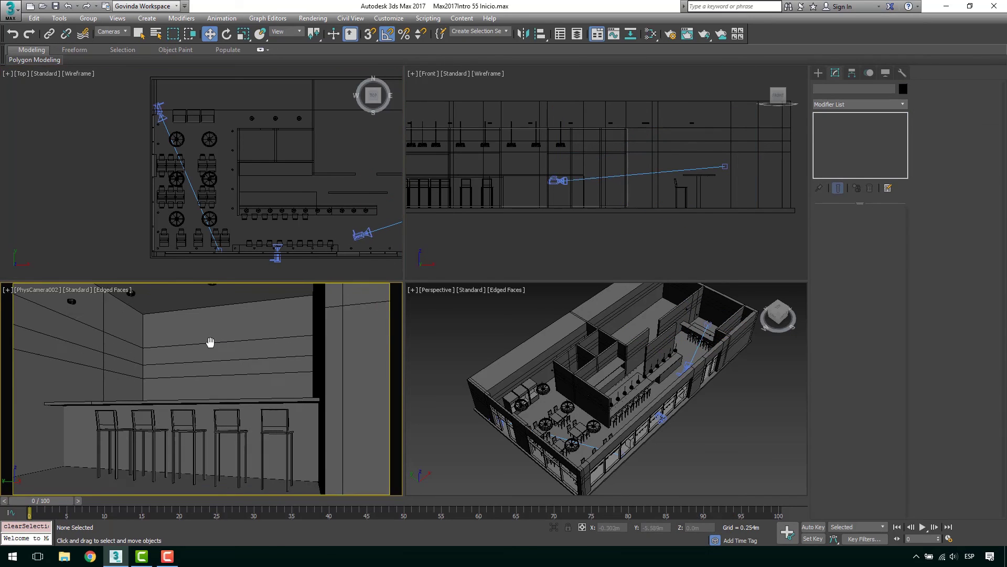
scroll(223, 371, "down", 2)
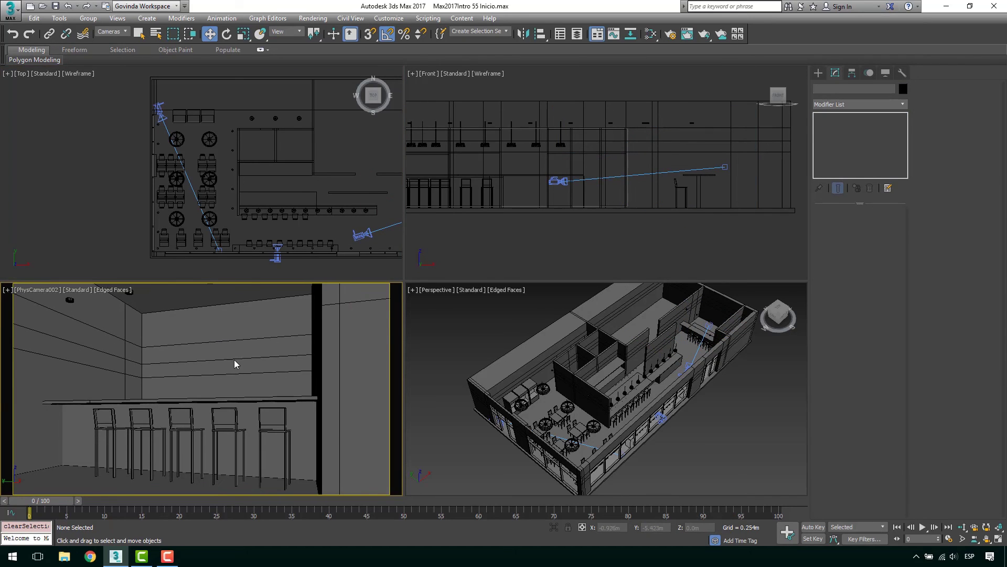
middle_click_drag(220, 358, 275, 391)
key("ctrl+z")
key("ctrl+z")
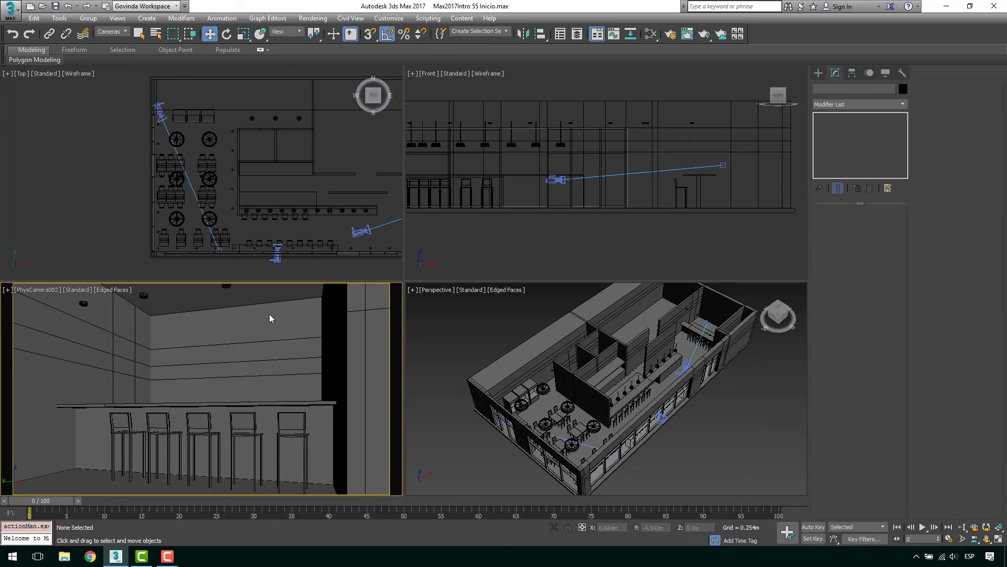
- Switch the shaded camera viewport to PhysCamera001 and select that camera for adjustment in the Front view
key("c")
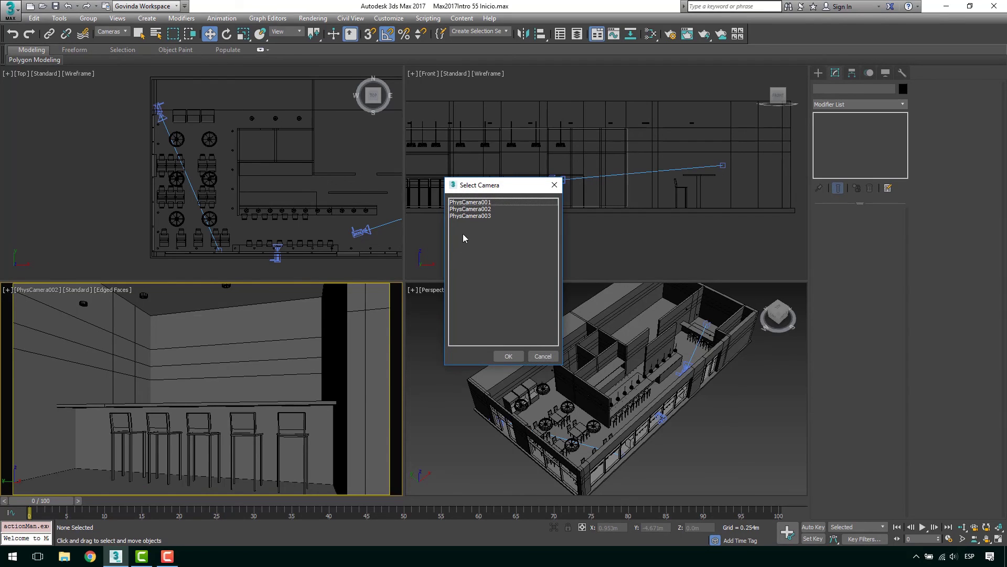
left_click(480, 203)
left_click(510, 356)
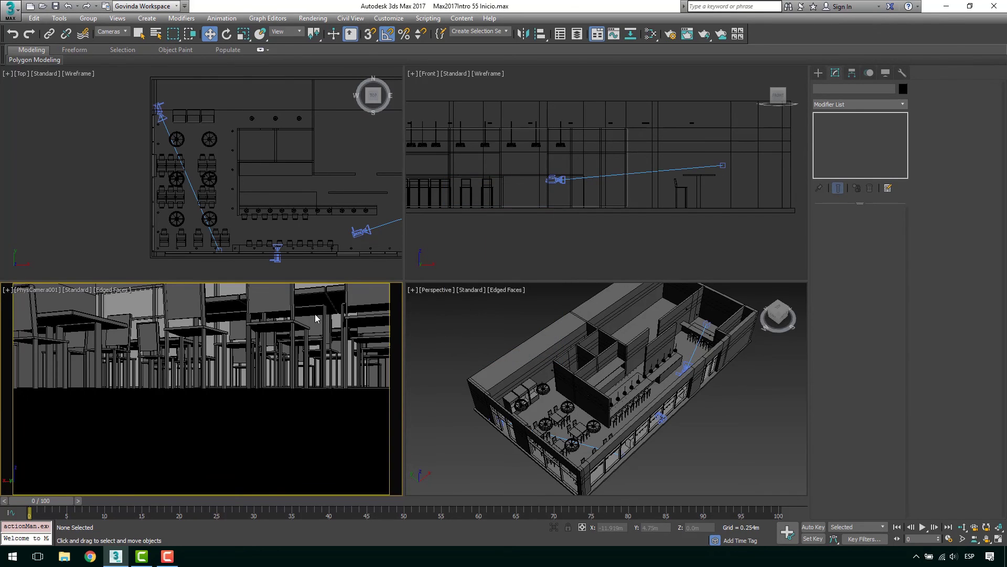
left_click(161, 112)
scroll(527, 191, "up", 3)
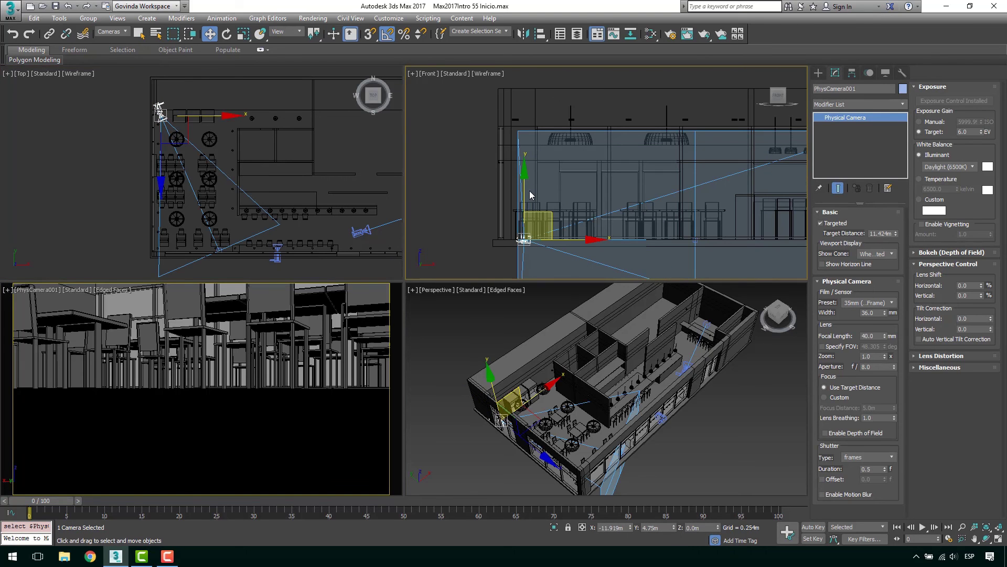
- Raise PhysCamera001 to about Z 1.44 m in the Front view and set its focal length to 28 mm
left_click_drag(527, 190, 527, 135)
double_click(878, 336)
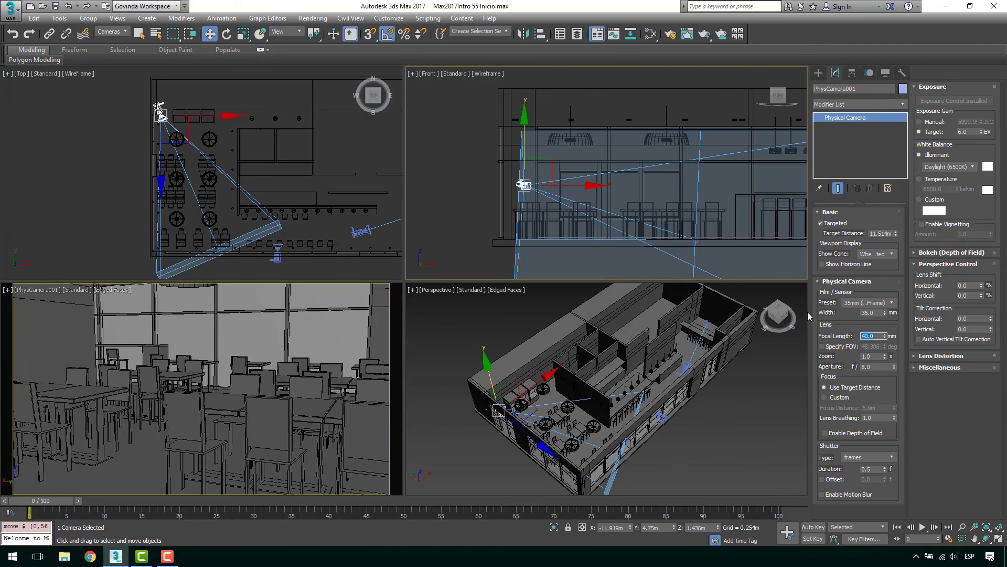
type("28")
key("Return")
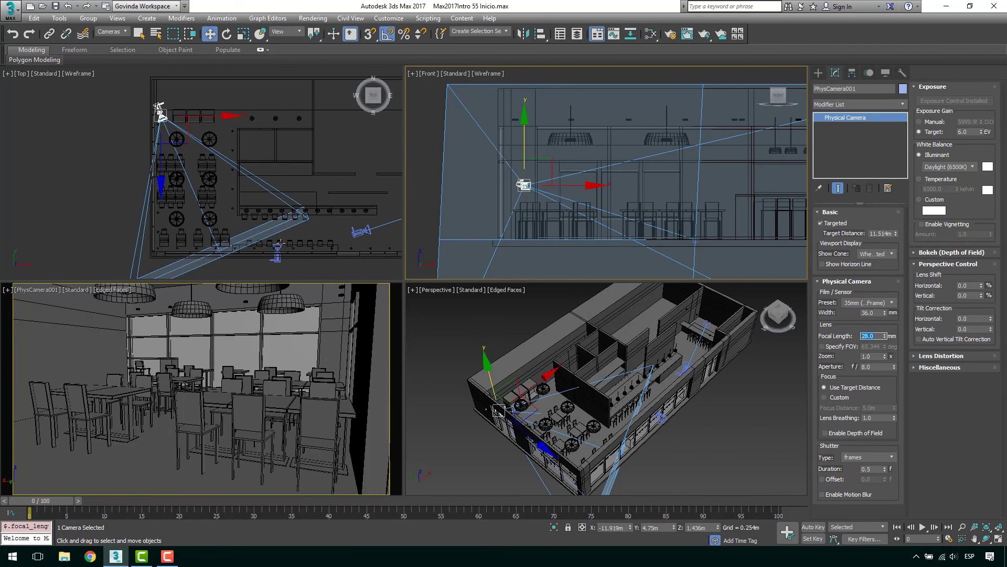
- Select PhysCamera001's target and set its height to Z 1.2 m
right_click(555, 198)
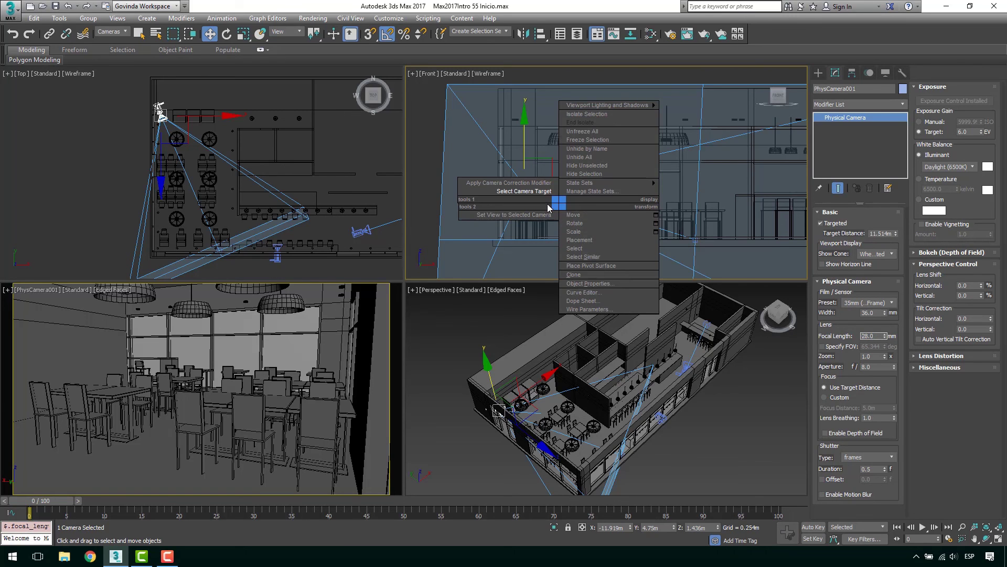
left_click(525, 194)
left_click_drag(695, 195, 692, 144)
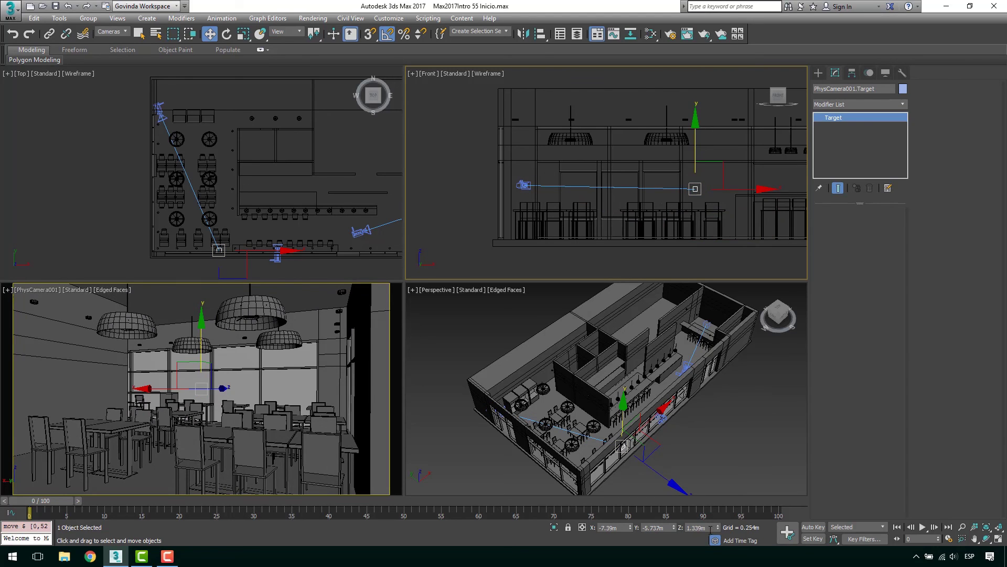
left_click(711, 528)
type("1.2")
key("Return")
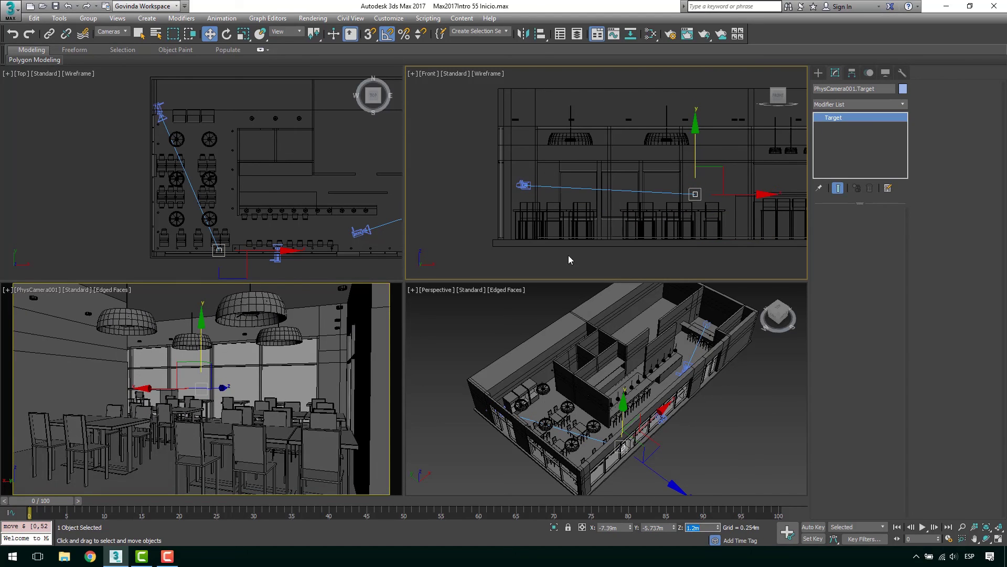
- Select PhysCamera001 itself and set its height to Z 1.2 m
left_click(523, 184)
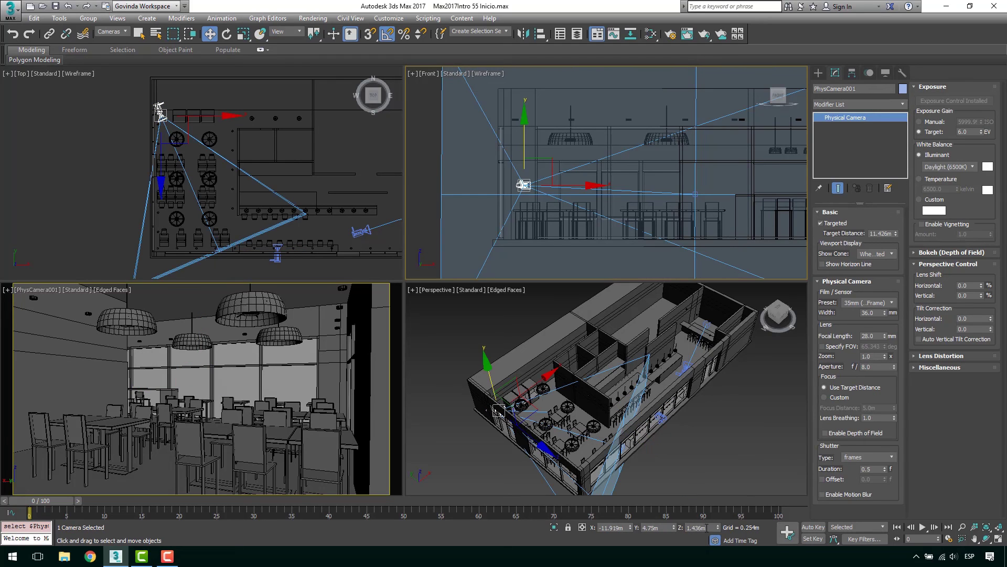
left_click(707, 527)
type("1.2")
key("Return")
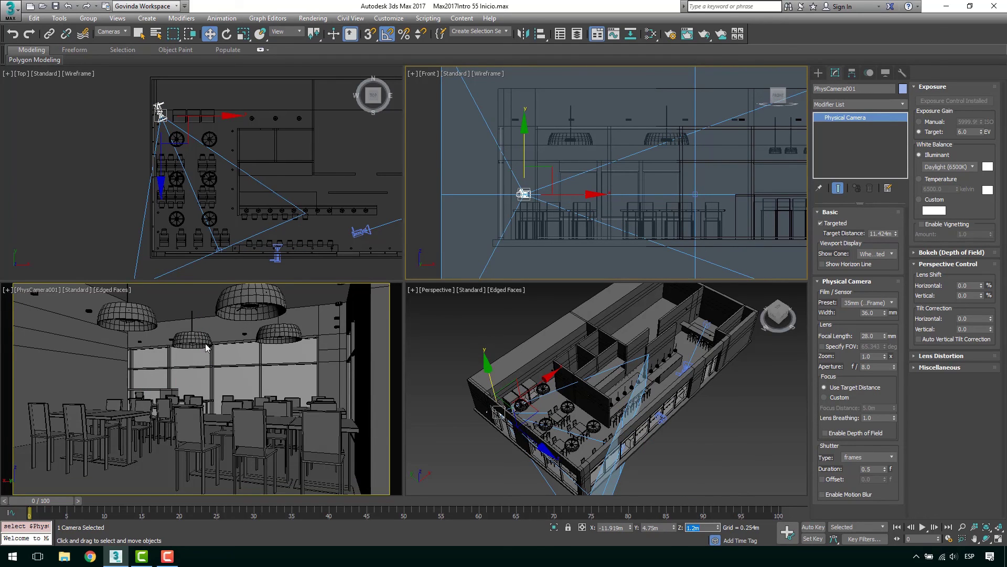
- In the Top view, reposition PhysCamera001 to about X -11.95 m, Y 4.47 m and its target to about X -7.35 m, Y -4.83 m
scroll(200, 162, "up", 8)
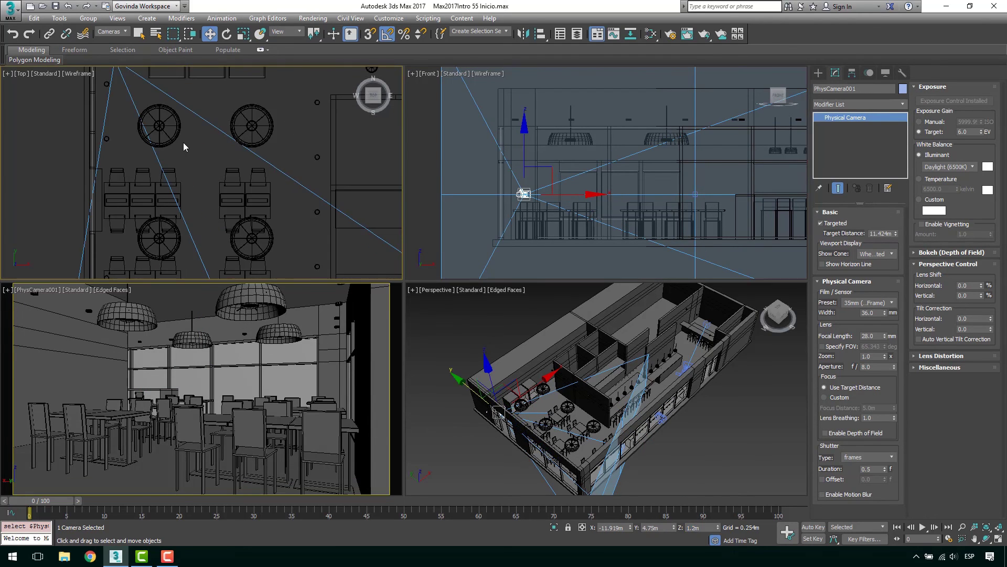
left_click_drag(208, 136, 205, 143)
scroll(184, 146, "down", 6)
scroll(218, 190, "up", 4)
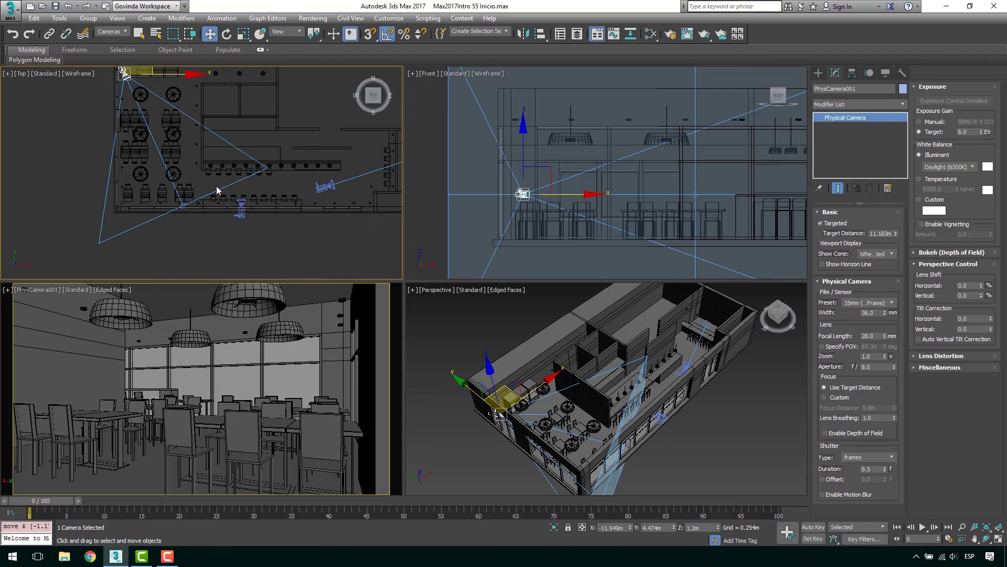
left_click(184, 205)
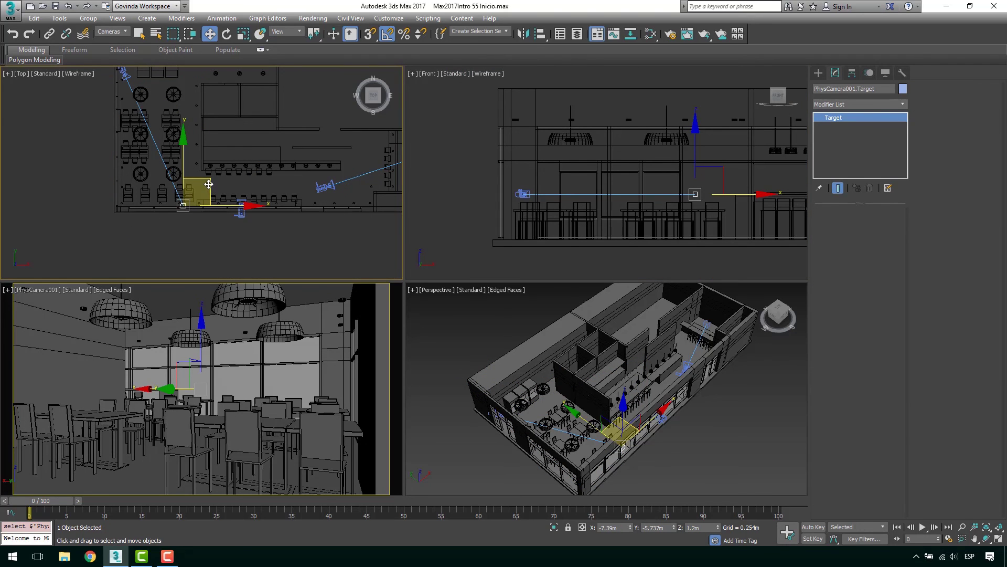
mouse_move(209, 183)
left_mouse_down()
mouse_move(218, 179)
mouse_move(176, 168)
mouse_move(209, 173)
left_mouse_up()
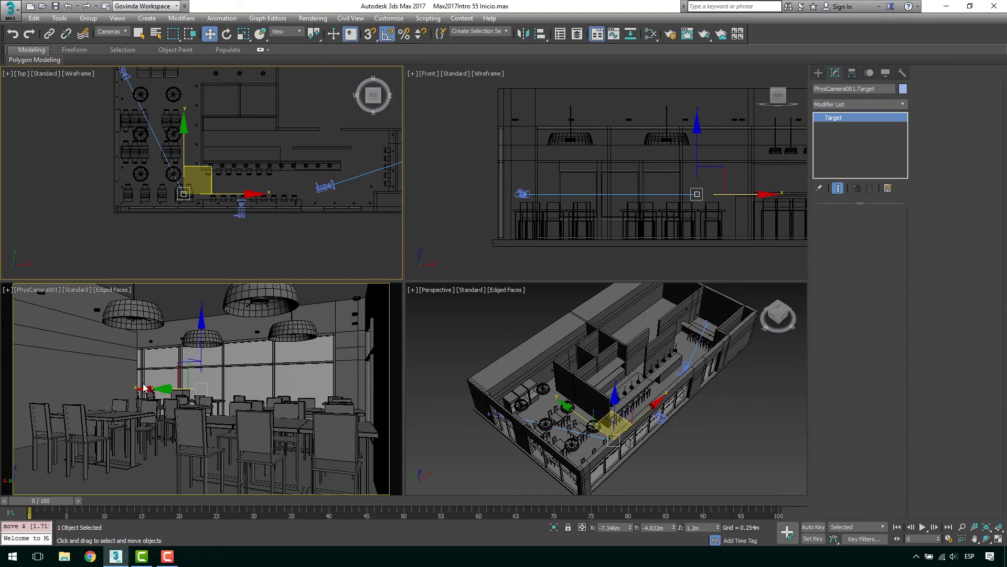
- Clear the selection and save the scene as a new file named Max2017Intro 55 Final
left_click(263, 223)
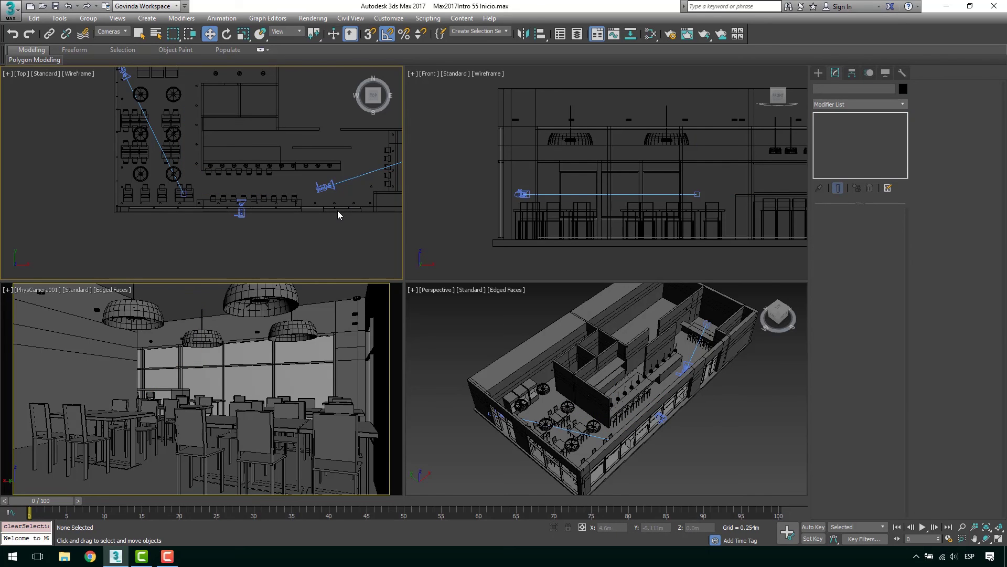
key("ctrl+shift+s")
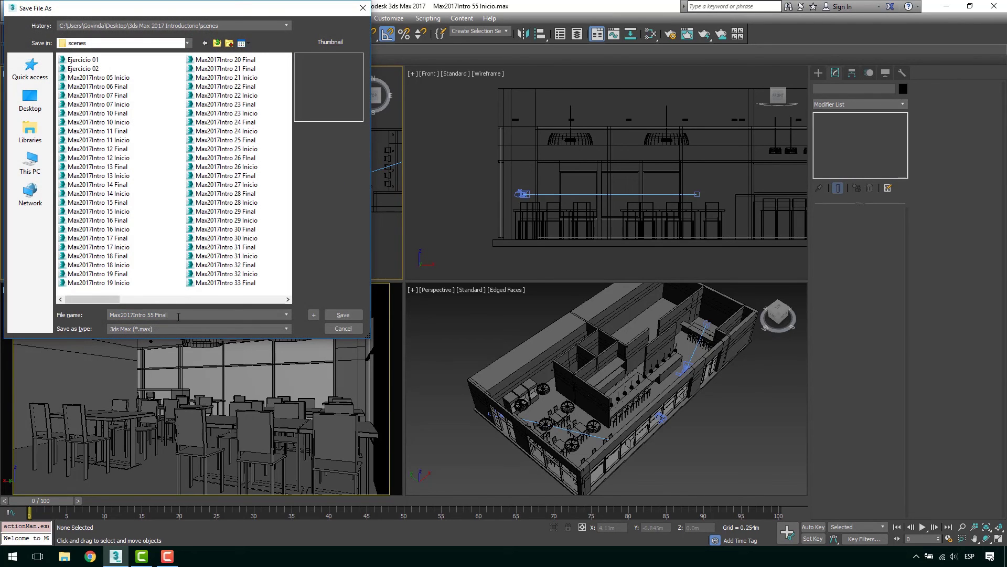
left_click(344, 315)
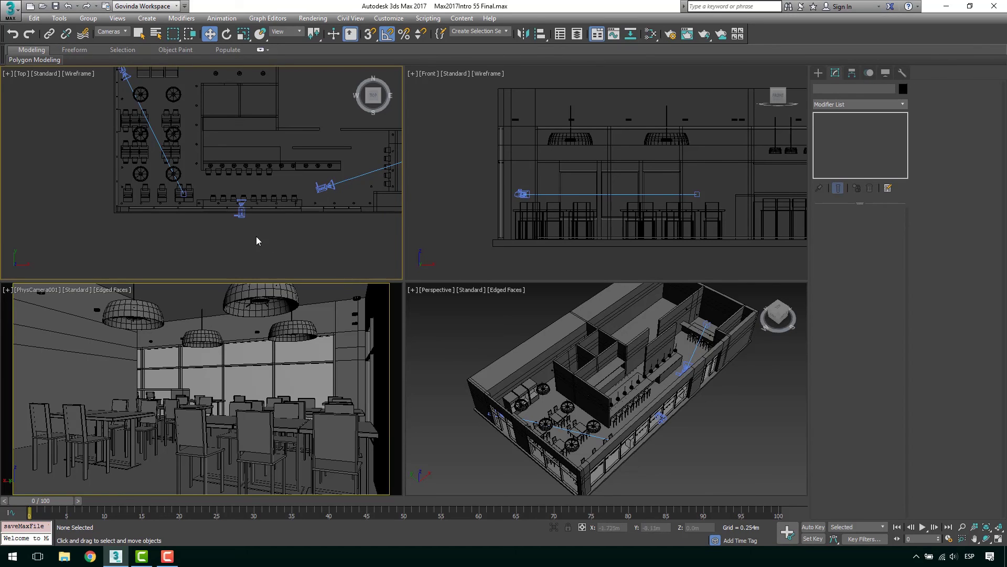
- Select PhysCamera003 in the Top view and show its view in the shaded camera viewport
left_click(242, 214)
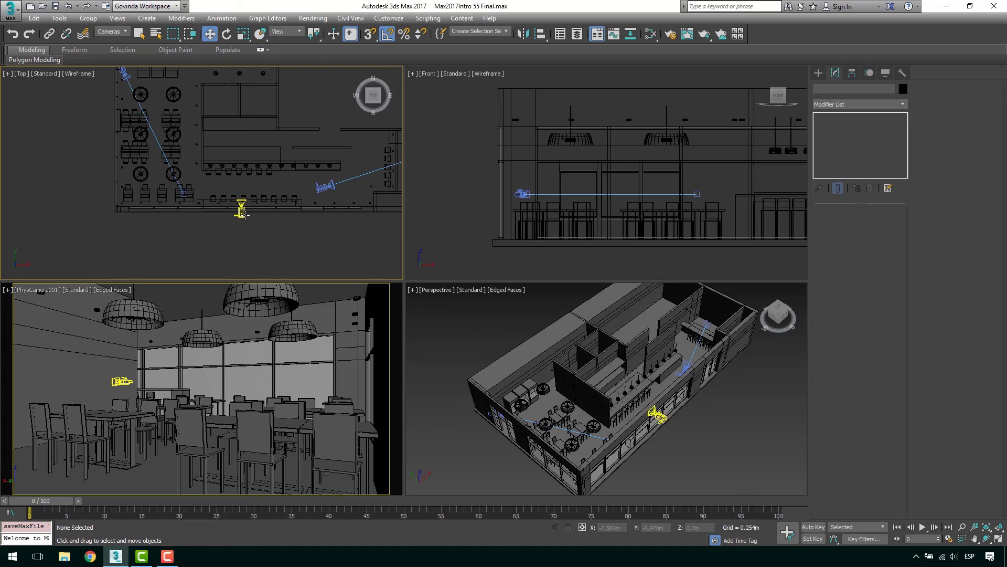
left_click(241, 210)
middle_click_drag(241, 210, 249, 181)
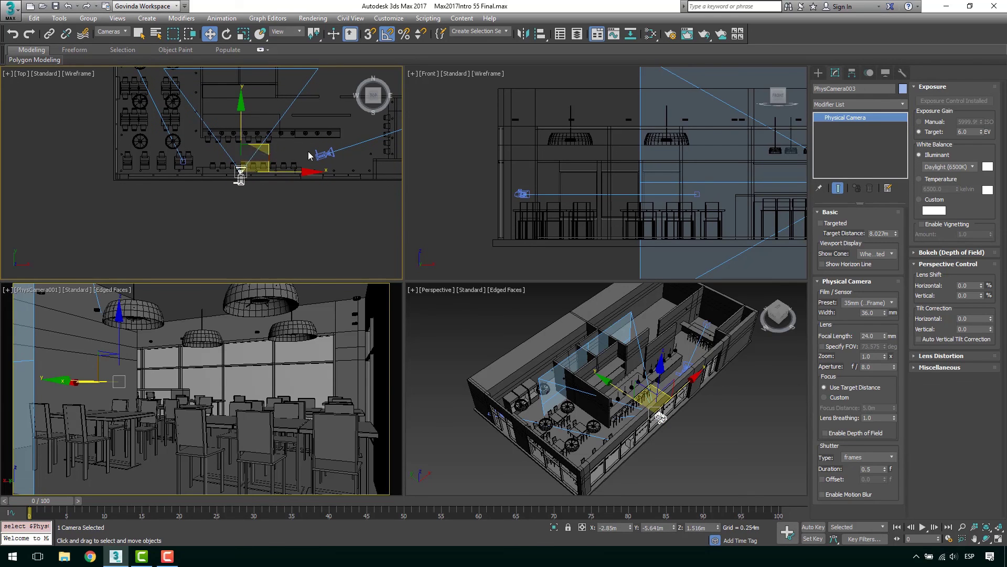
middle_click_drag(307, 151, 269, 200)
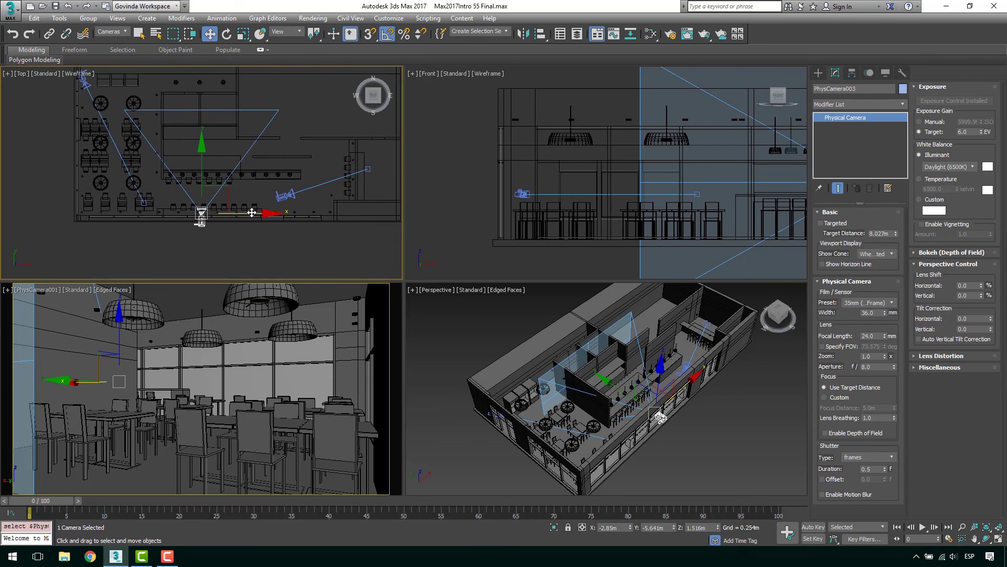
right_click(281, 368)
key("c")
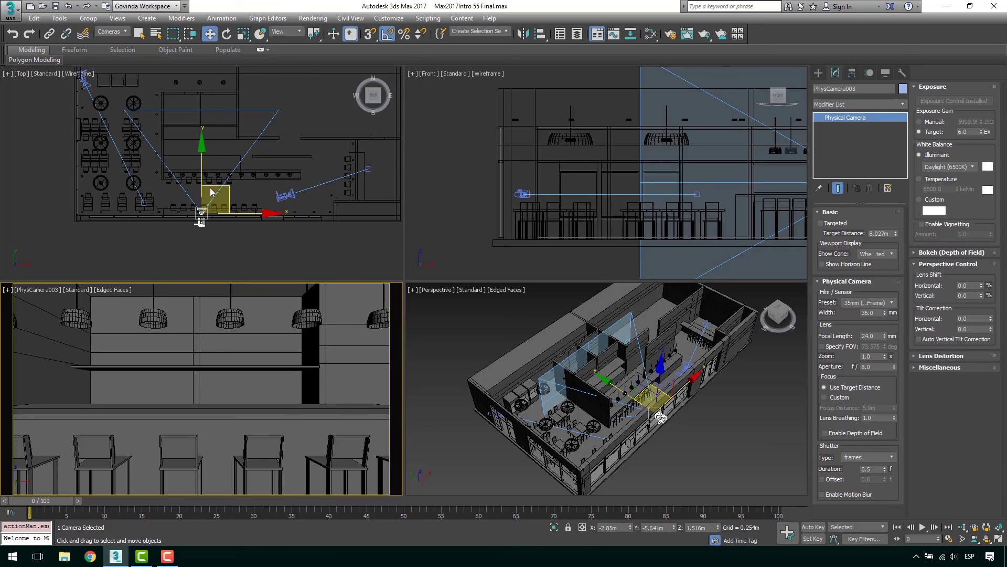
- Clone PhysCamera003 to a position outside the front windows, at about X -1.3 m, Y -8.86 m
middle_click_drag(229, 193, 223, 185)
left_click_drag(223, 185, 243, 226, "shift")
left_click(488, 320)
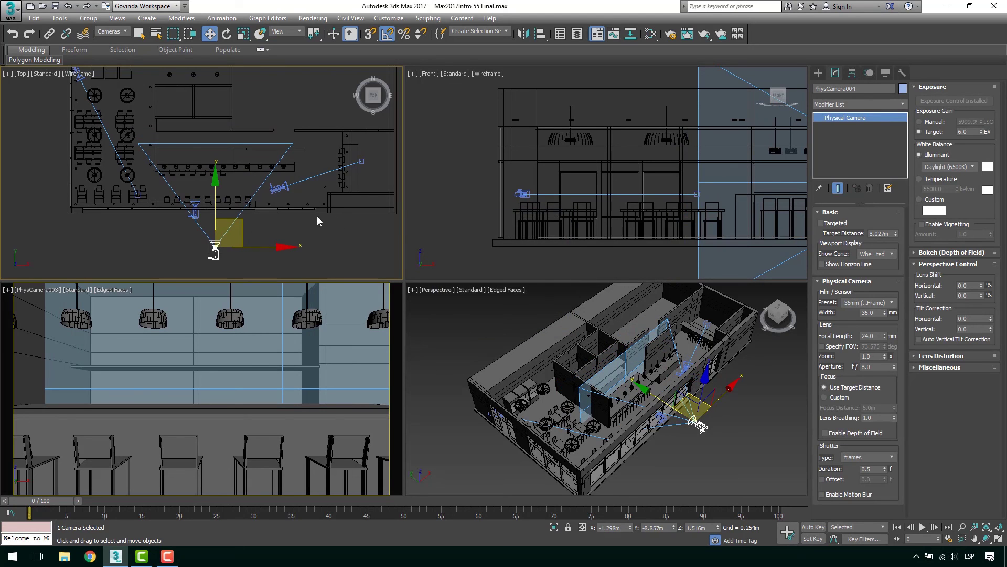
- Move the cloned camera to about X -1.1 m, Y -9.83 m and show its view in the shaded camera viewport
middle_click_drag(318, 217, 320, 175)
left_click_drag(248, 180, 251, 192)
right_click(228, 356)
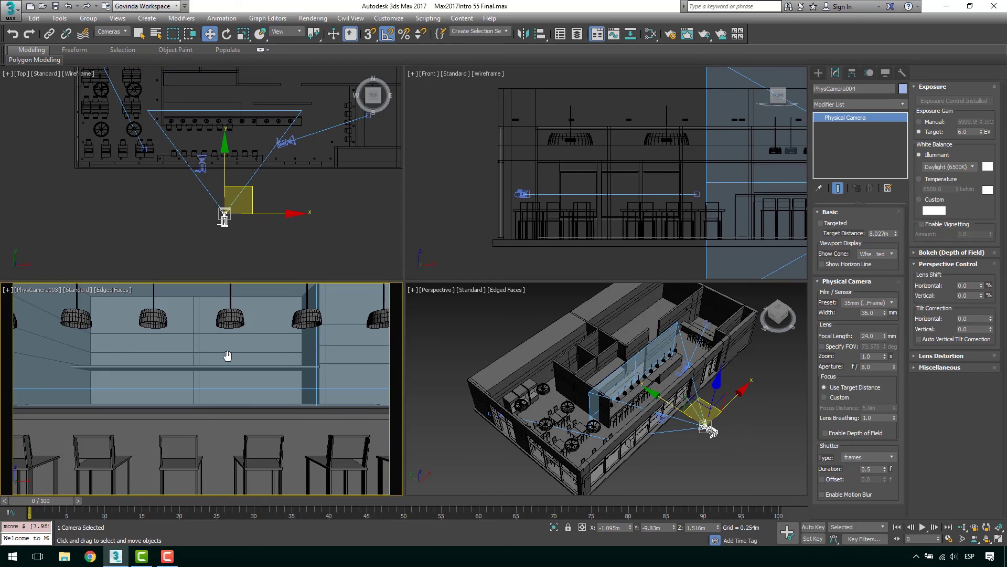
key("c")
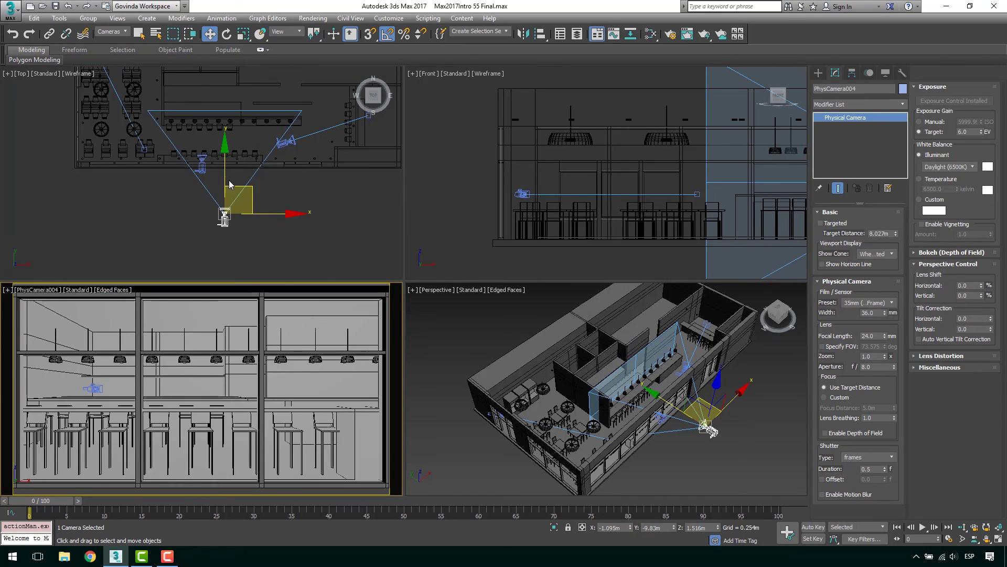
- Move PhysCamera004 farther from the facade and sideways in the Top view, to about X -0.46 m, Y -10.34 m
scroll(224, 163, "down", 3)
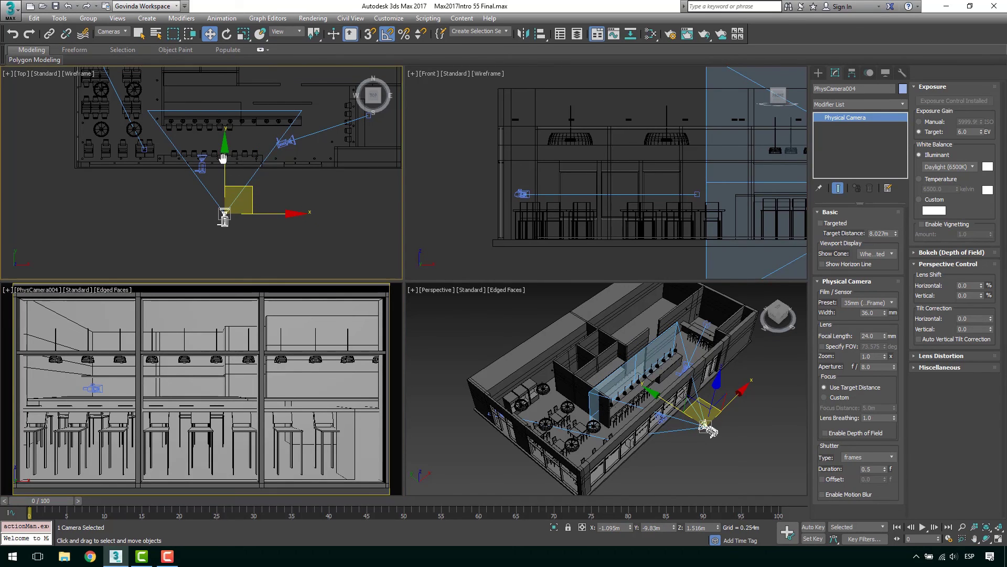
mouse_move(224, 149)
left_mouse_down()
mouse_move(225, 171)
mouse_move(224, 159)
left_mouse_up()
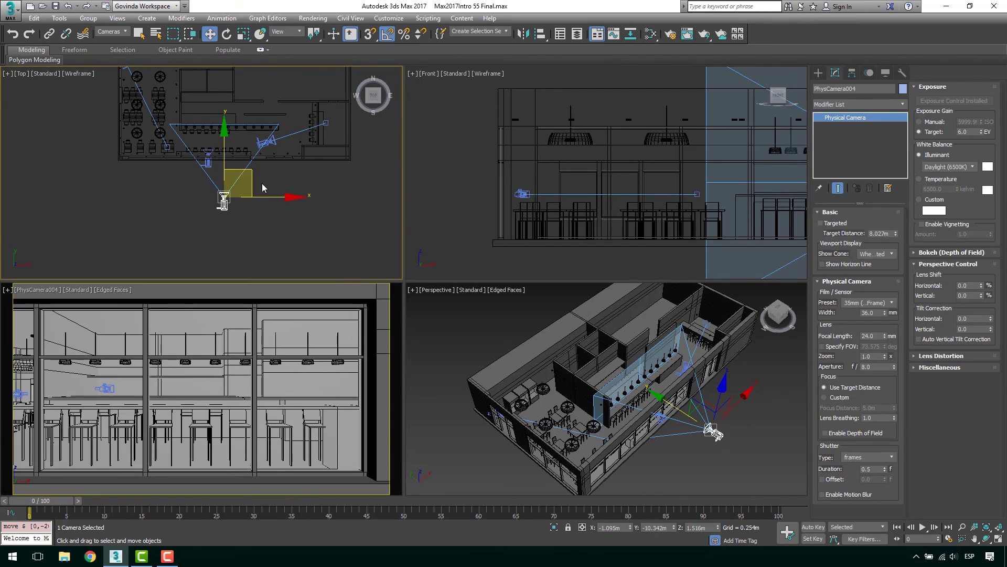
mouse_move(269, 200)
left_mouse_down()
mouse_move(344, 201)
mouse_move(188, 194)
mouse_move(309, 209)
mouse_move(210, 207)
mouse_move(310, 213)
mouse_move(273, 211)
left_mouse_up()
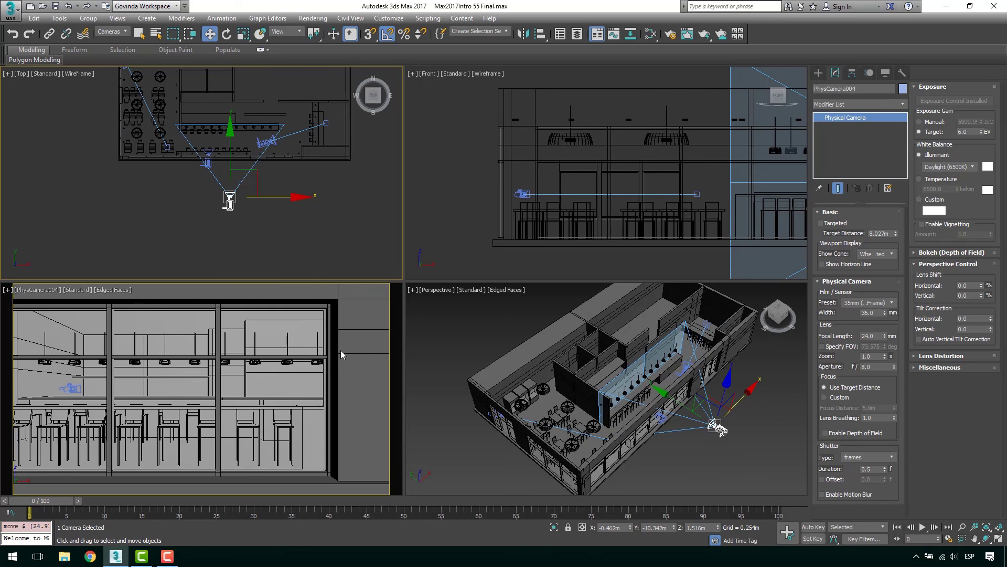
- Enable PhysCamera004's clipping planes and examine where the far plane lies in the Top view
left_click(932, 368)
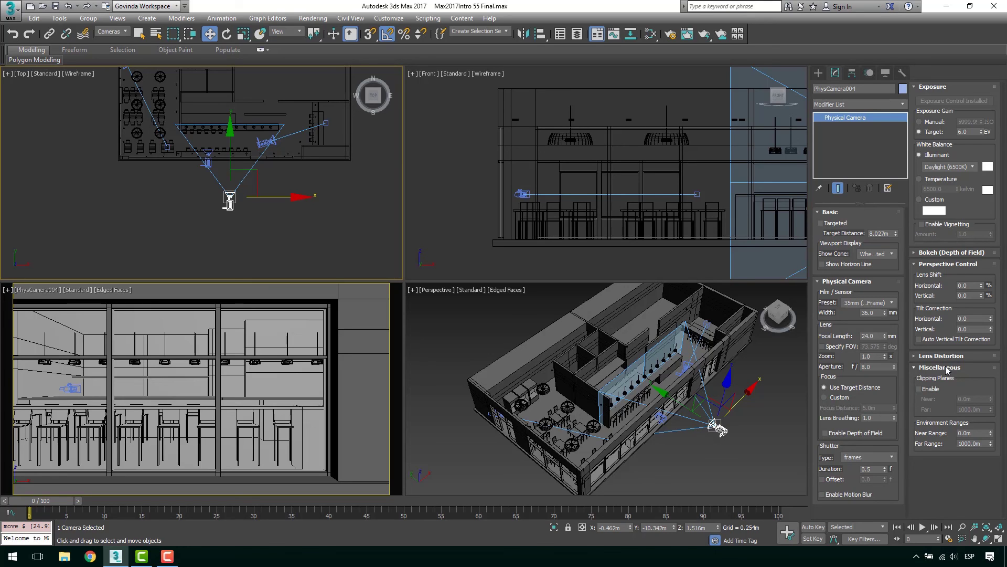
left_click(932, 389)
scroll(284, 188, "down", 6)
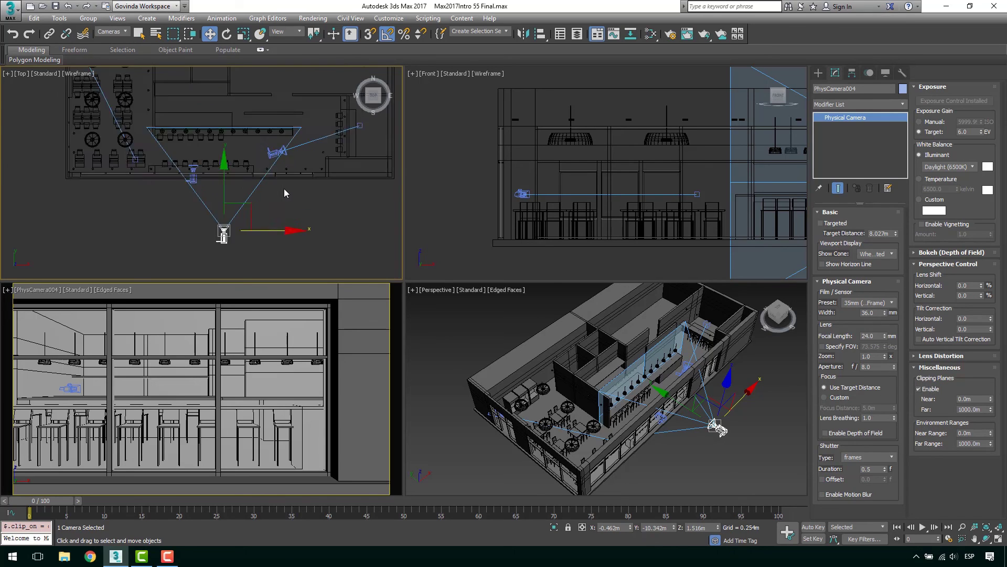
scroll(273, 171, "up", 5)
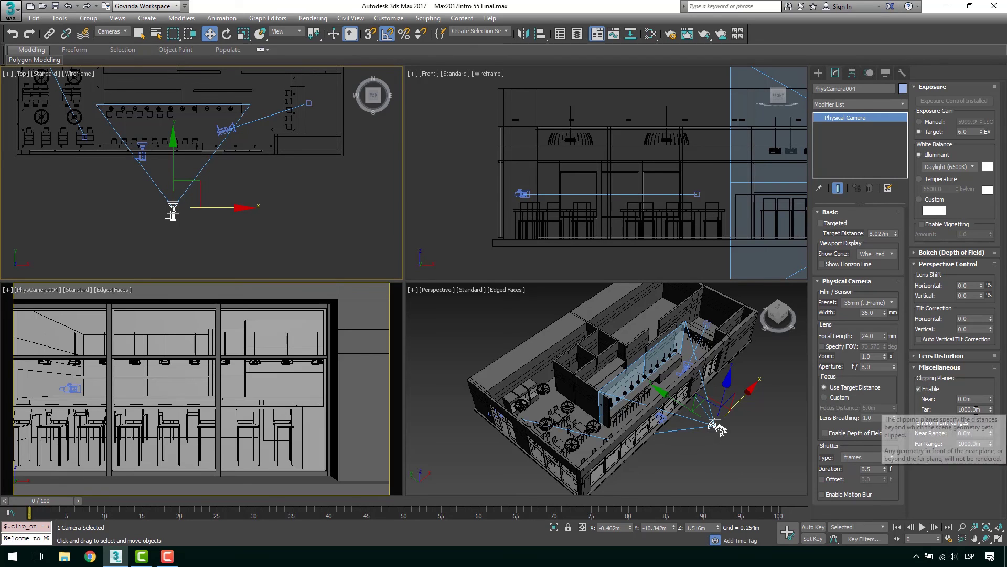
scroll(275, 186, "up", 8)
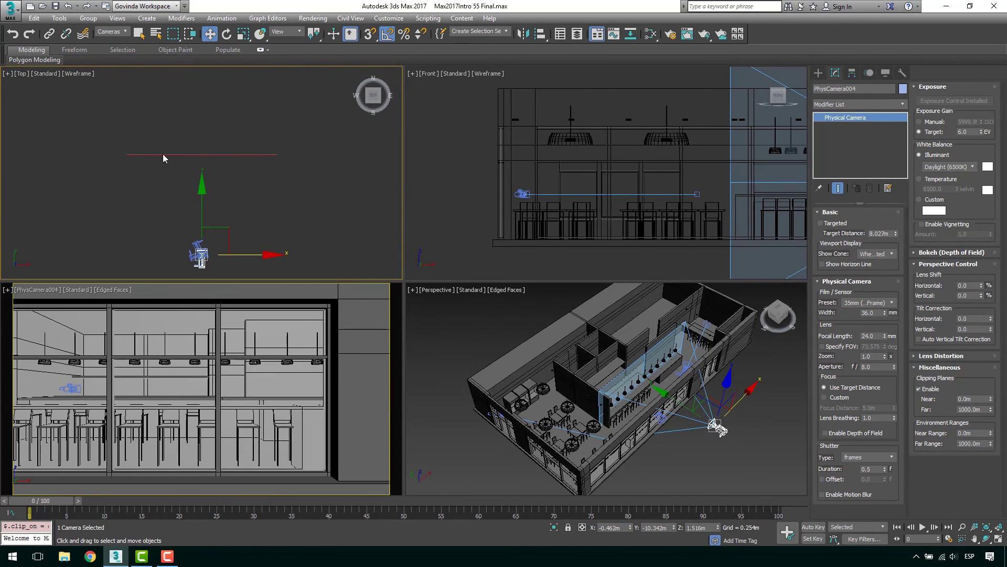
scroll(263, 173, "down", 6)
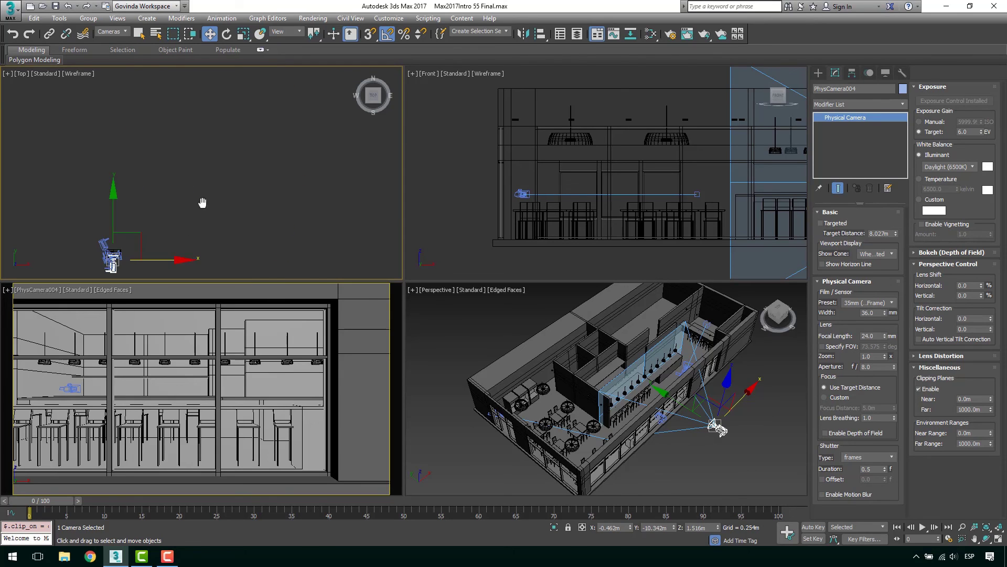
middle_click_drag(244, 106, 250, 200)
scroll(266, 189, "up", 4)
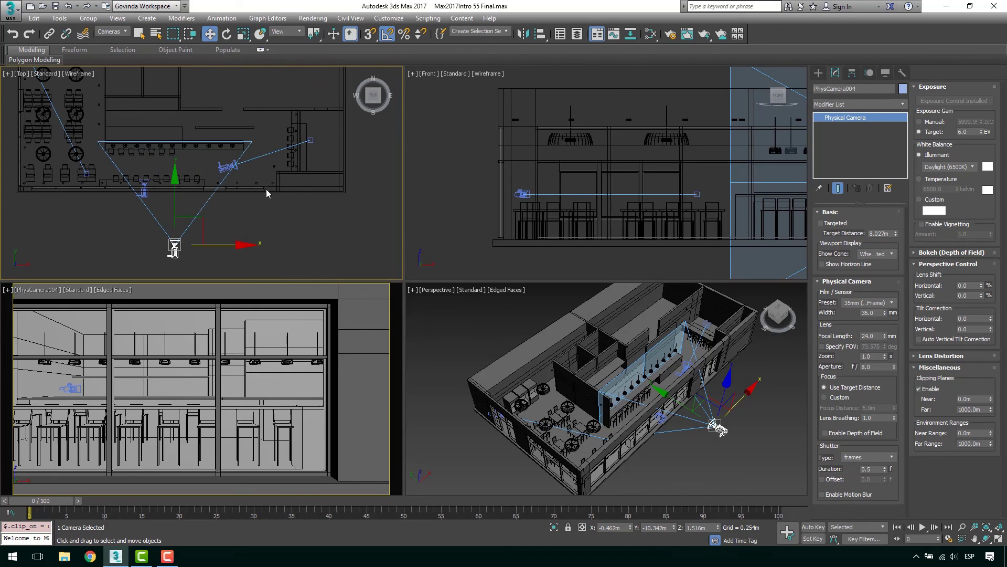
scroll(286, 170, "down", 5)
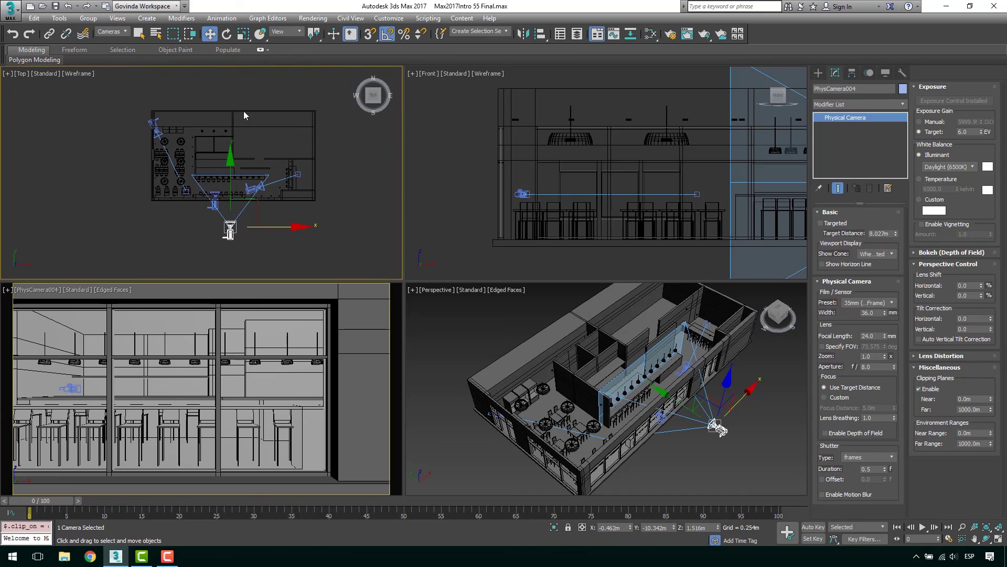
- Set PhysCamera004's environment Far Range to 15 m and check the range around the building in the Top view
double_click(968, 443)
type("15")
key("Return")
scroll(256, 262, "down", 3)
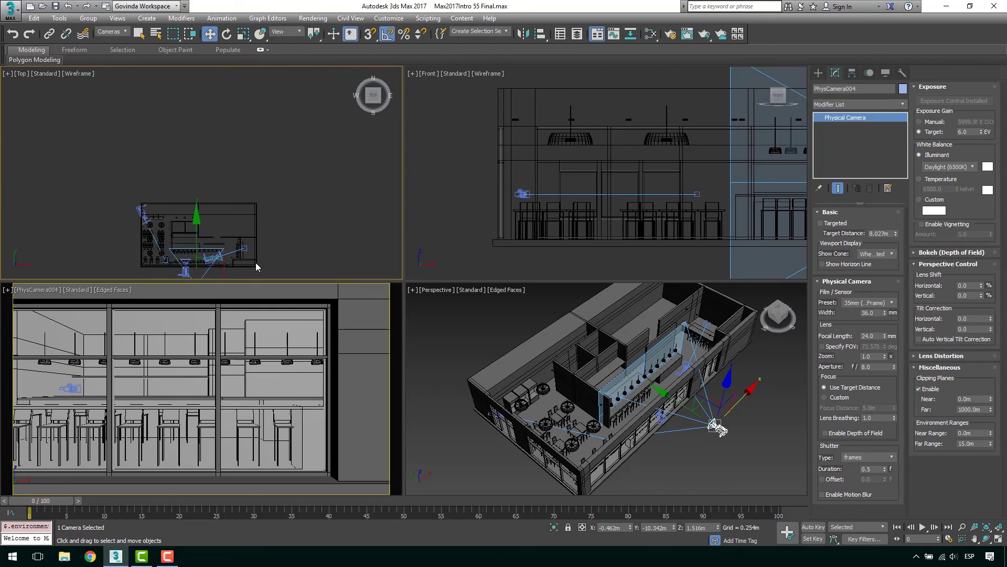
scroll(277, 188, "down", 3)
scroll(268, 168, "down", 4)
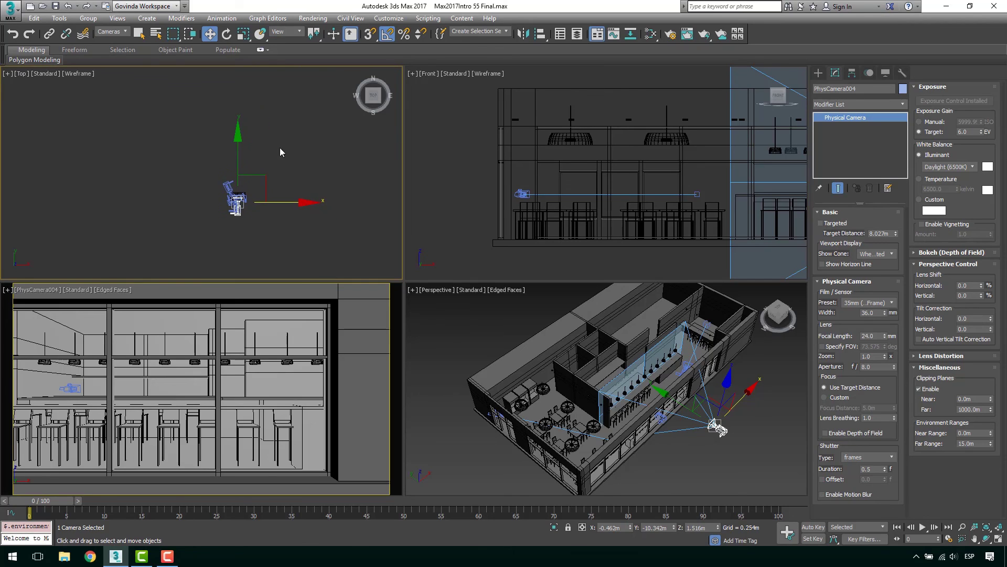
scroll(283, 157, "up", 8)
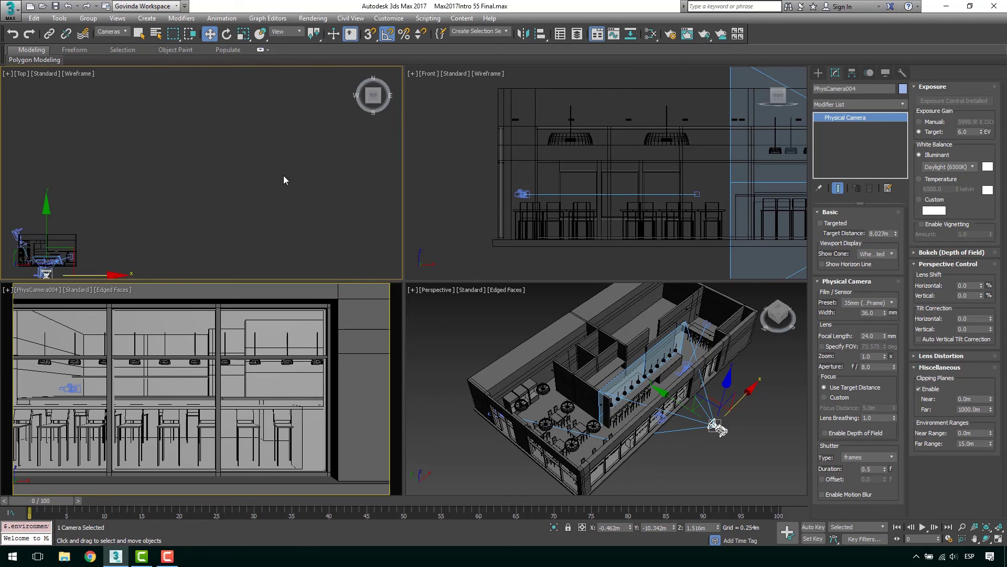
scroll(226, 194, "up", 6)
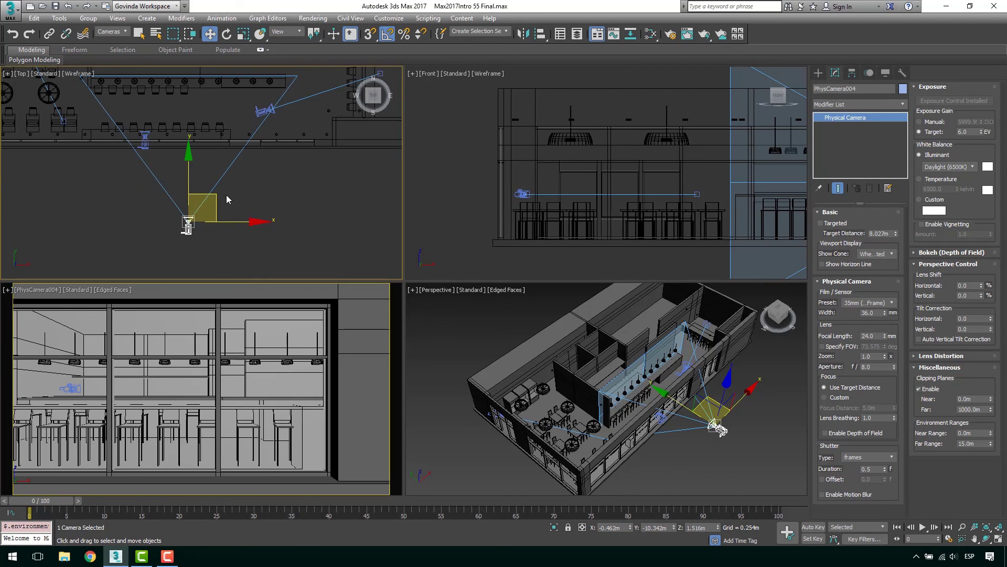
- Set PhysCamera004's environment Far Range to 1 m and its clipping Far plane to 1 m
left_click(976, 444)
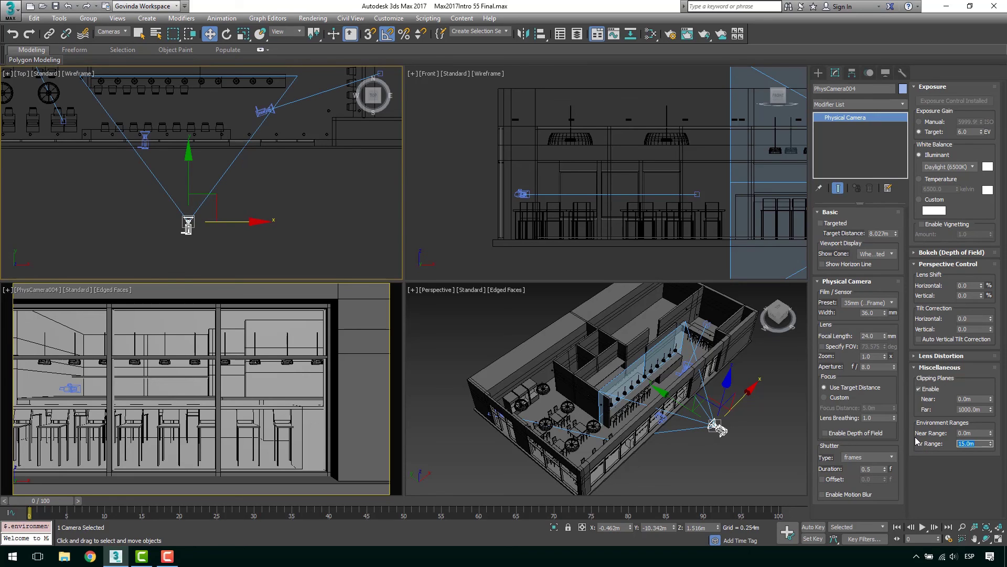
type("1")
key("Return")
scroll(254, 202, "up", 2)
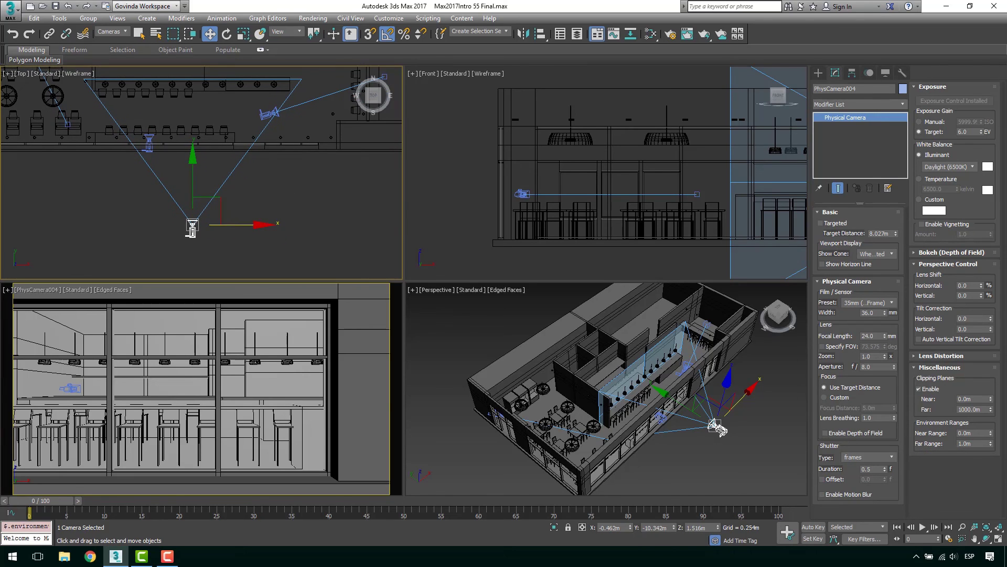
left_click(983, 410)
type("1")
key("Return")
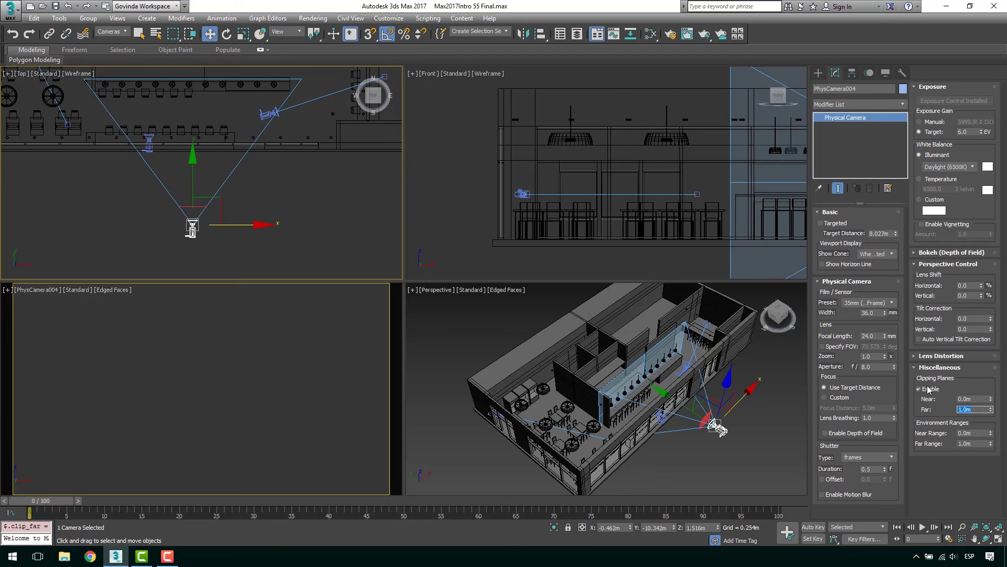
- Set PhysCamera004's environment Far Range to 0 m and its clipping Far plane to 15 m
left_click(974, 444)
type("0")
key("Return")
scroll(196, 218, "down", 5)
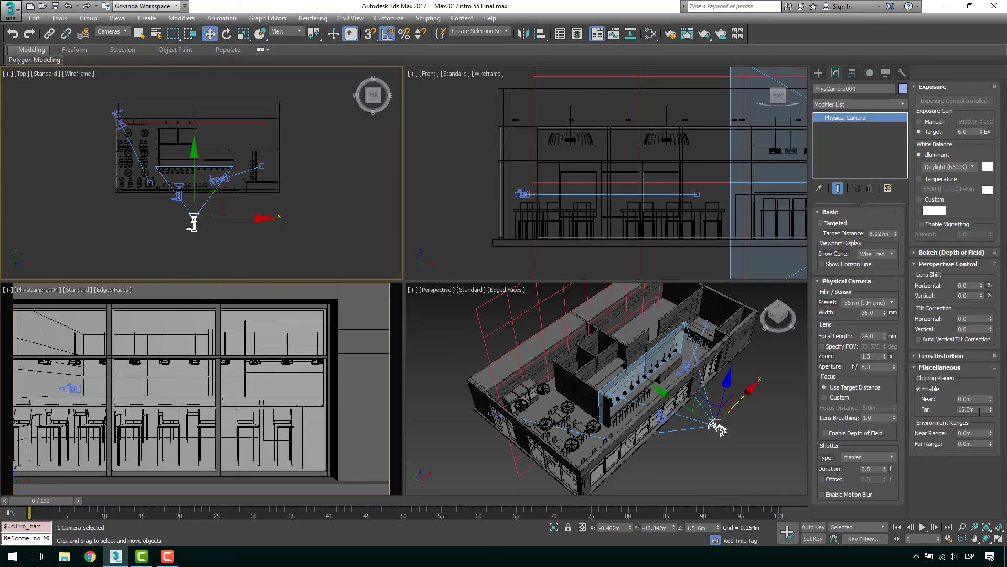
- Extend PhysCamera004's clipping Far plane to 18 m and on to 20 m, beyond the building's rear wall
left_click_drag(979, 412, 921, 405)
type("18")
key("Return")
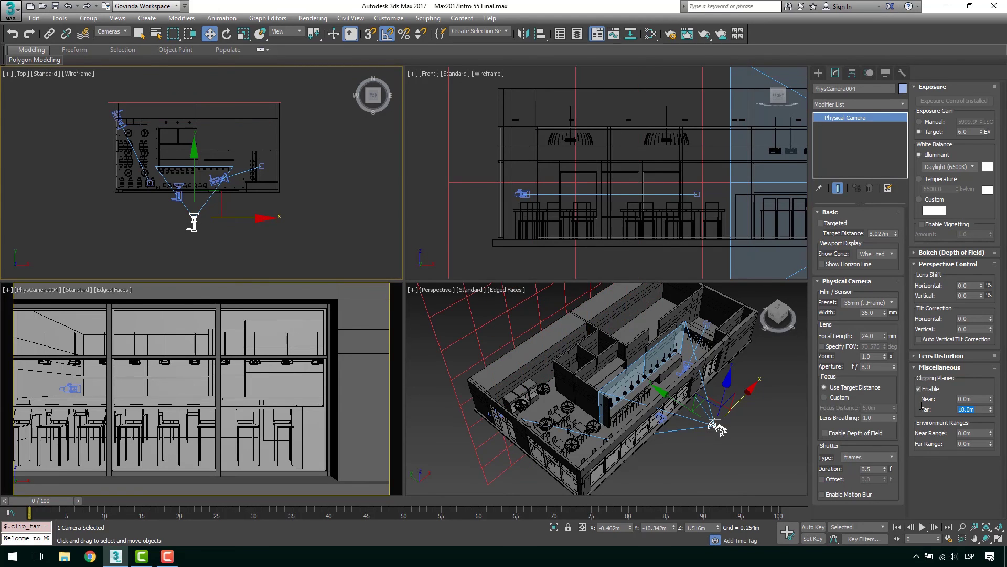
type("20")
key("Return")
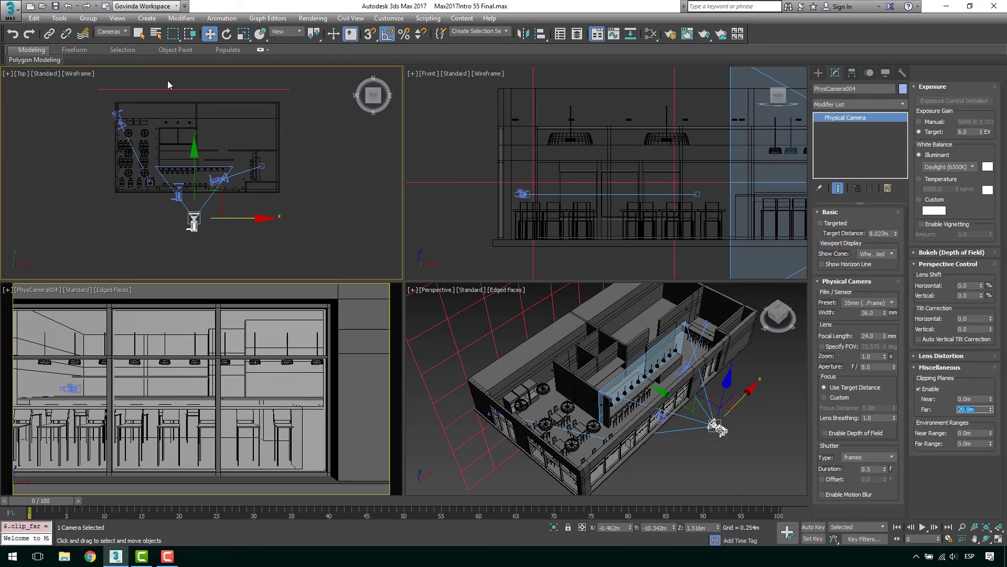
middle_click_drag(234, 184, 255, 168)
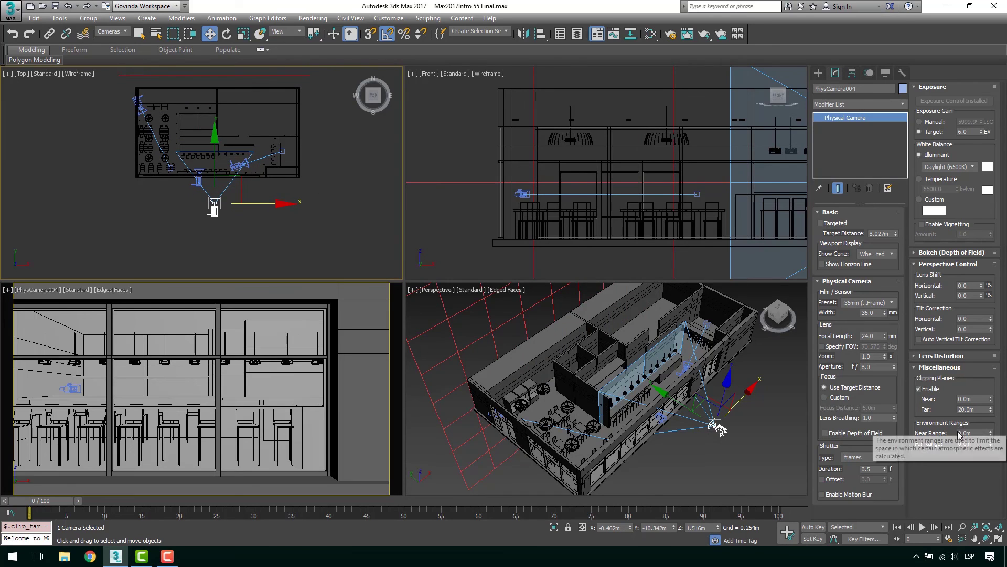
- Set PhysCamera004's clipping Near plane to 1 m and check its position in the Top view
left_click(975, 399)
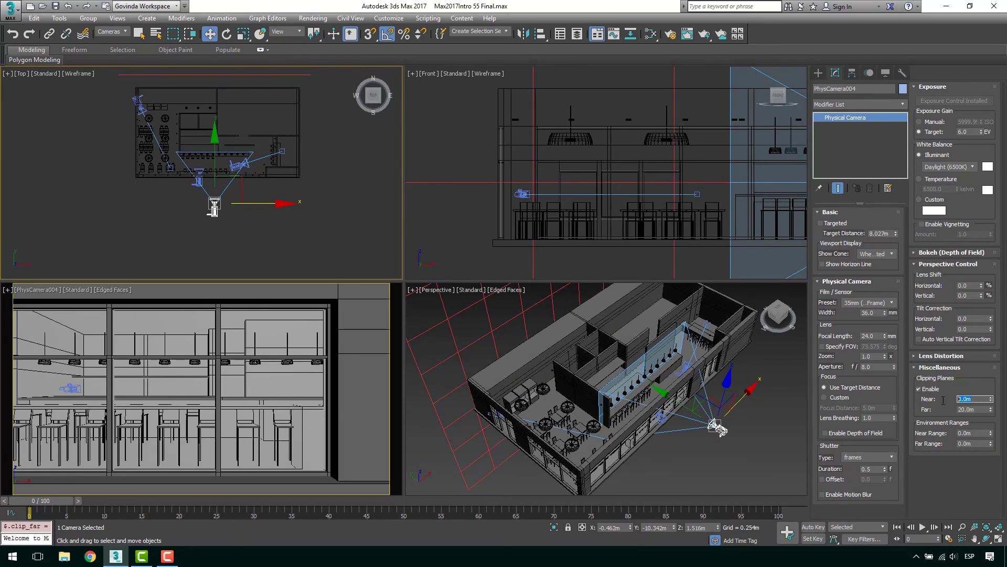
type("1")
key("Return")
scroll(278, 199, "up", 3)
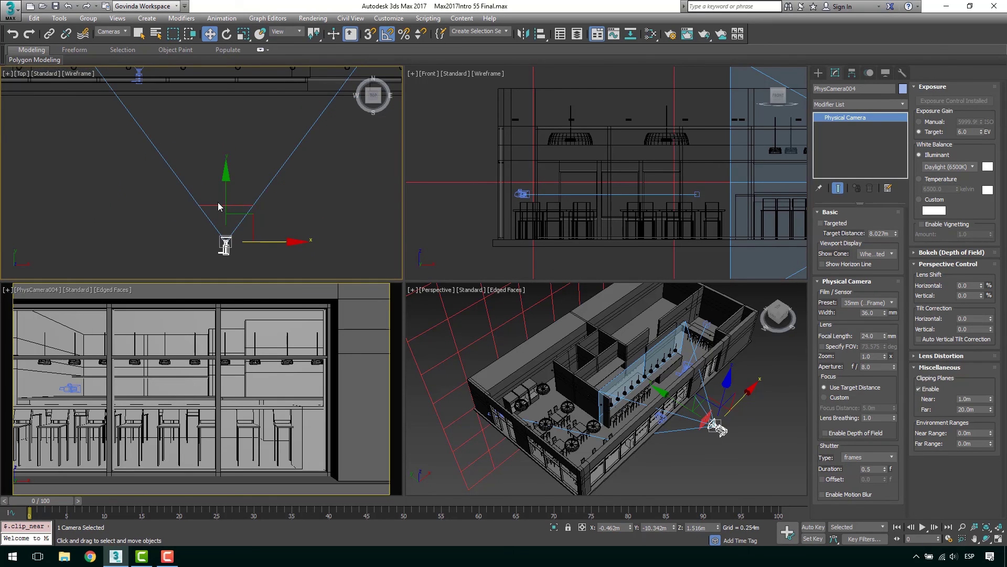
scroll(255, 201, "down", 3)
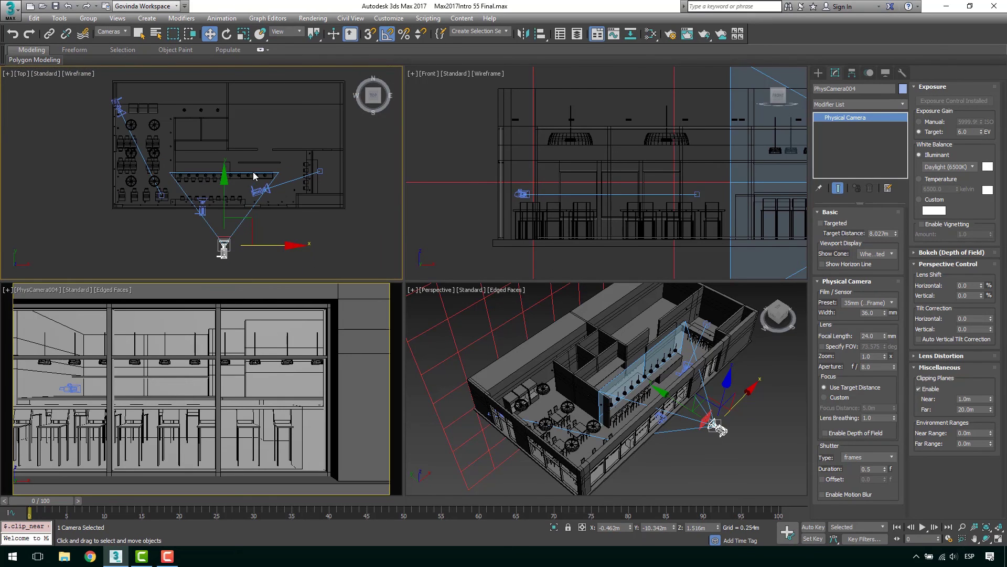
- Set PhysCamera004's clipping Near plane to 3 m and compare it with the facade in the Top view
double_click(968, 398)
type("3")
key("Return")
scroll(220, 161, "up", 5)
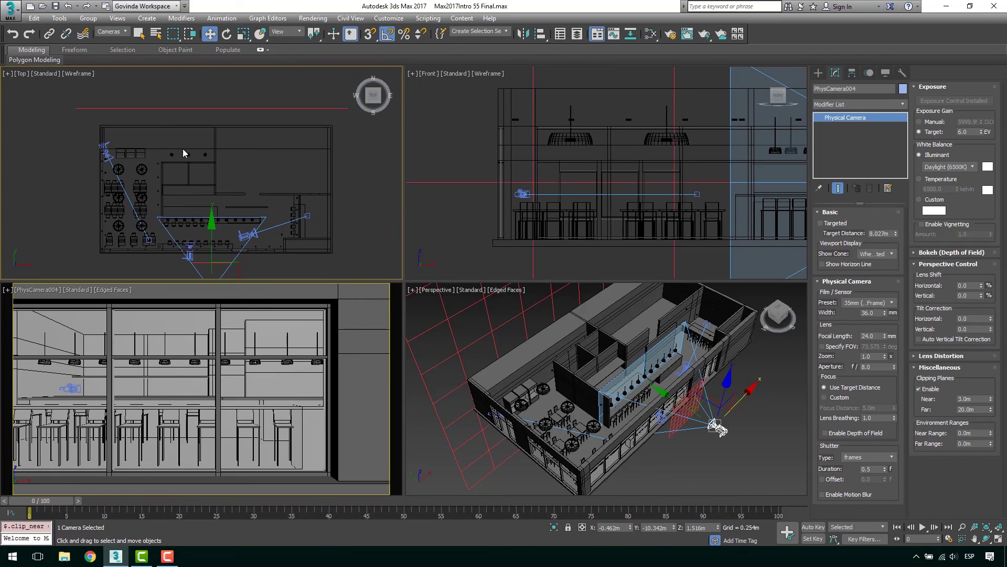
scroll(155, 137, "down", 2)
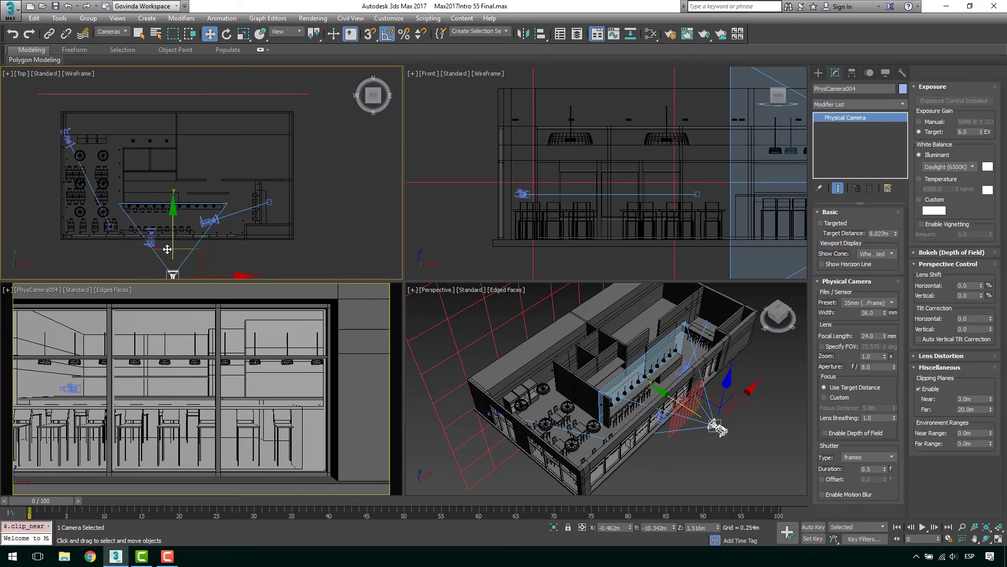
middle_click_drag(260, 229, 292, 205)
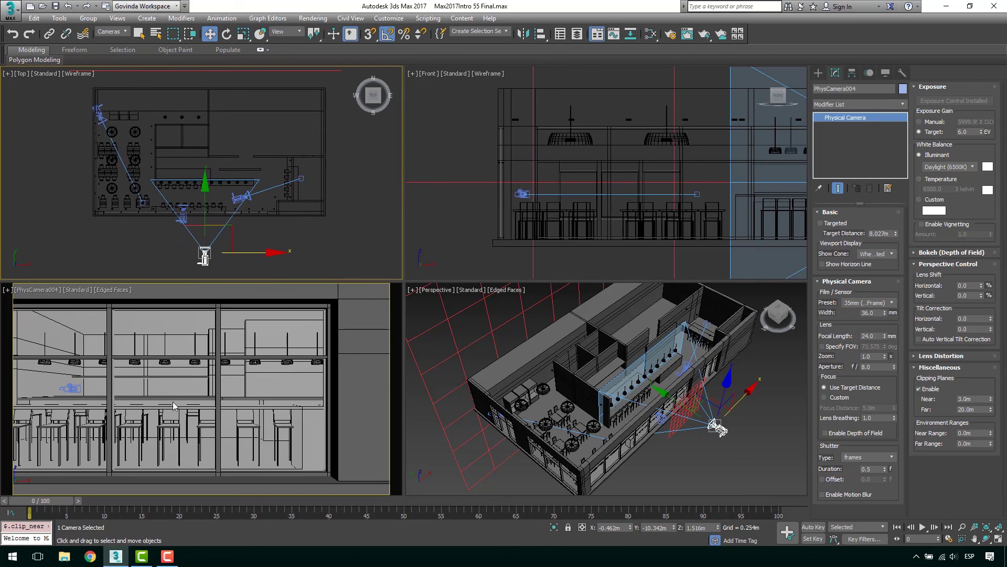
scroll(224, 226, "up", 5)
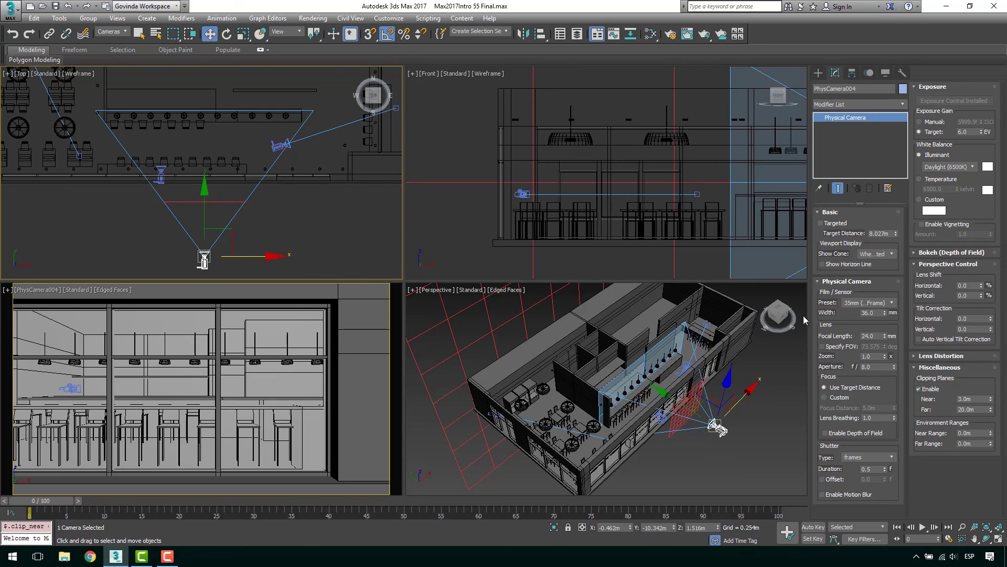
- Increase PhysCamera004's clipping Near distance to about 5.64 m, past the facade and the front row of stools
left_click_drag(990, 397, 970, 351)
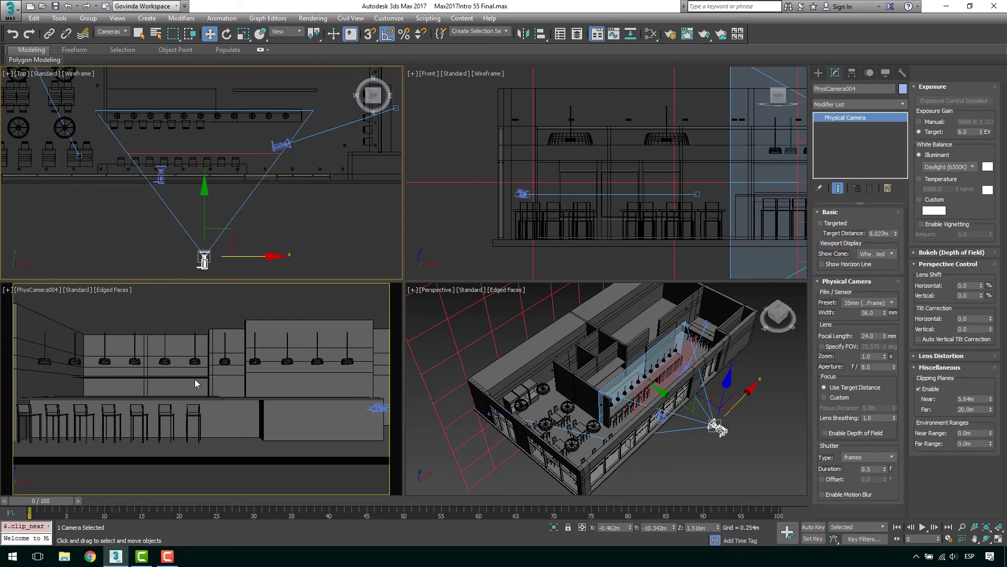
scroll(253, 213, "down", 2)
scroll(238, 228, "down", 1)
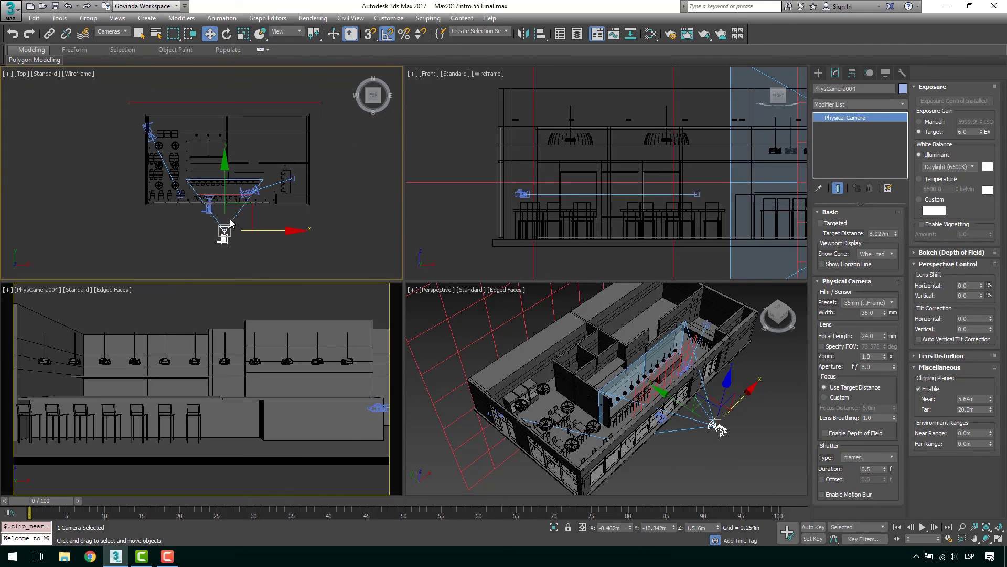
scroll(218, 213, "up", 1)
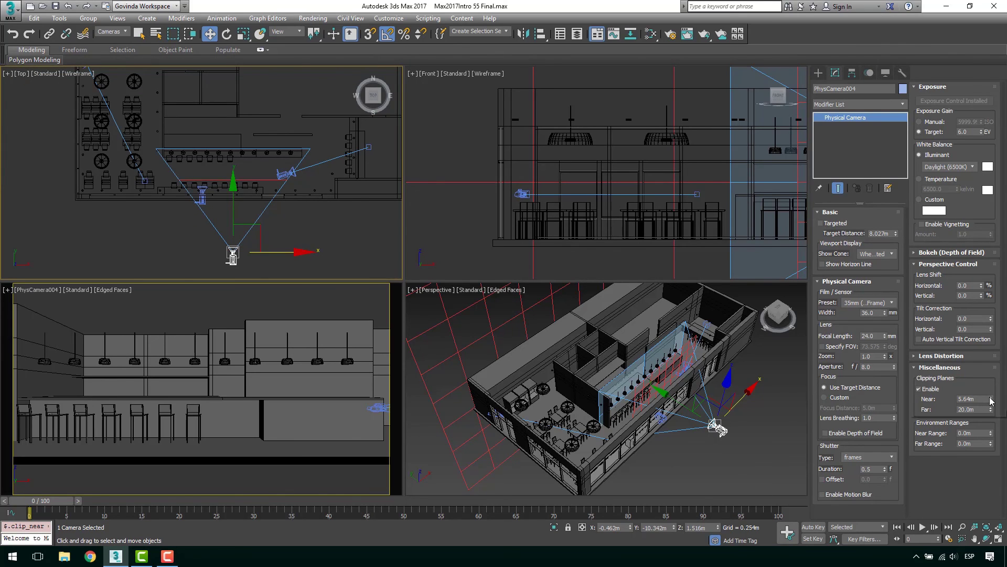
- Set PhysCamera004's clipping Near distance to about 2.93 m and its Far distance to about 10.44 m
left_click_drag(991, 400, 998, 426)
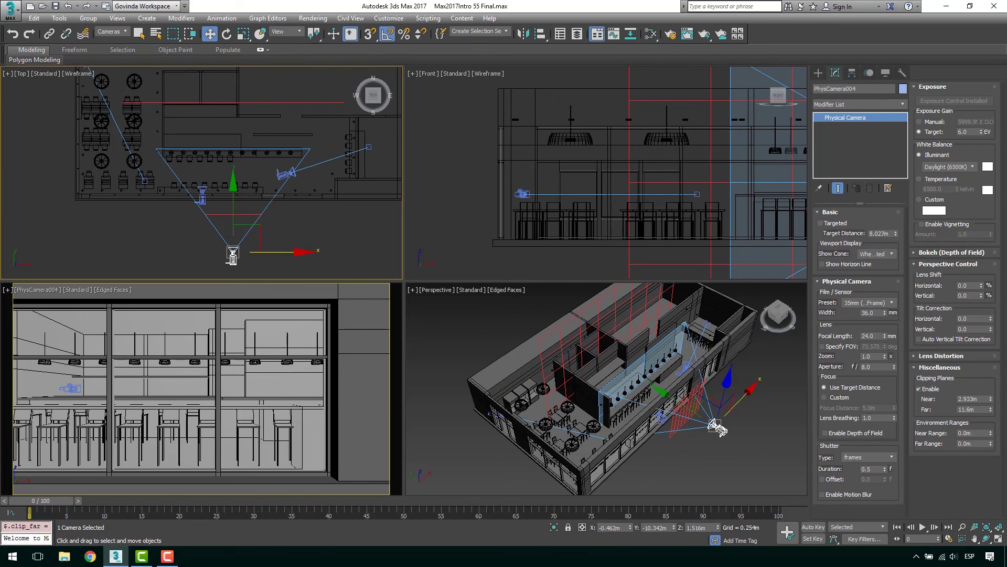
mouse_move(990, 411)
left_mouse_down()
mouse_move(998, 447)
mouse_move(998, 415)
left_mouse_up()
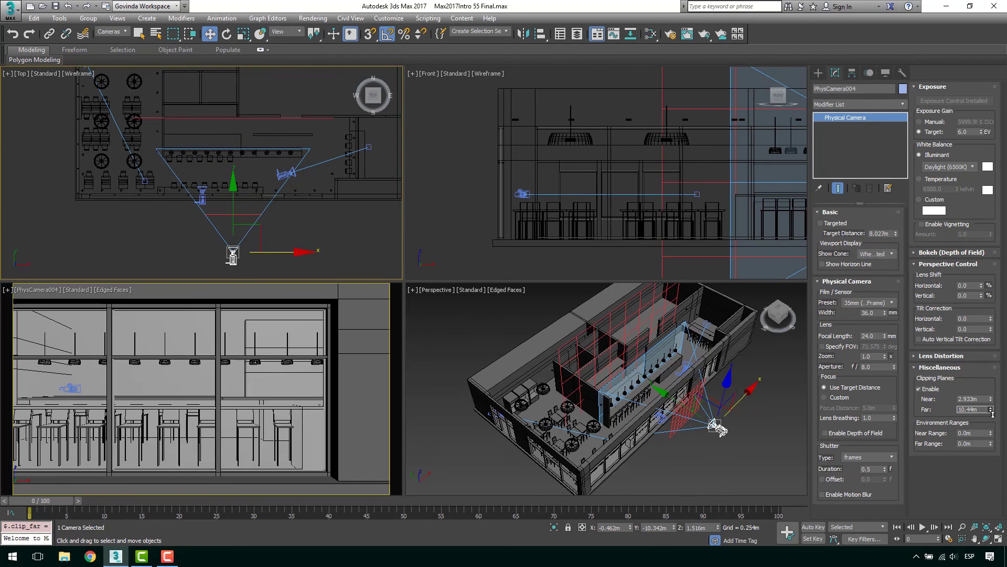
- Examine the enclosed rooms behind the bar in the Top view
middle_click_drag(265, 187, 238, 147)
scroll(226, 194, "down", 5)
scroll(258, 173, "up", 2)
scroll(238, 147, "up", 3)
middle_click_drag(157, 119, 225, 155)
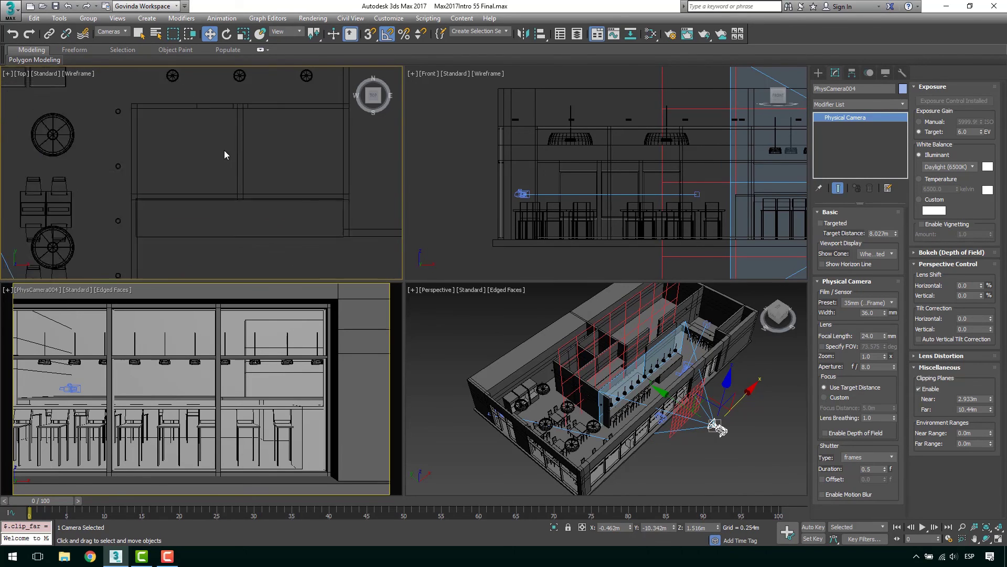
scroll(222, 135, "up", 2)
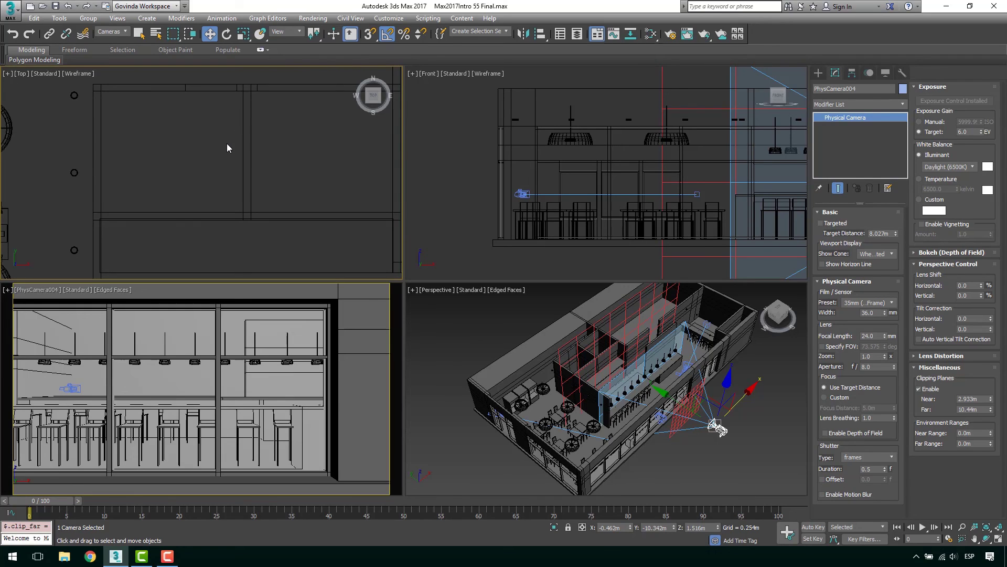
scroll(248, 134, "down", 8)
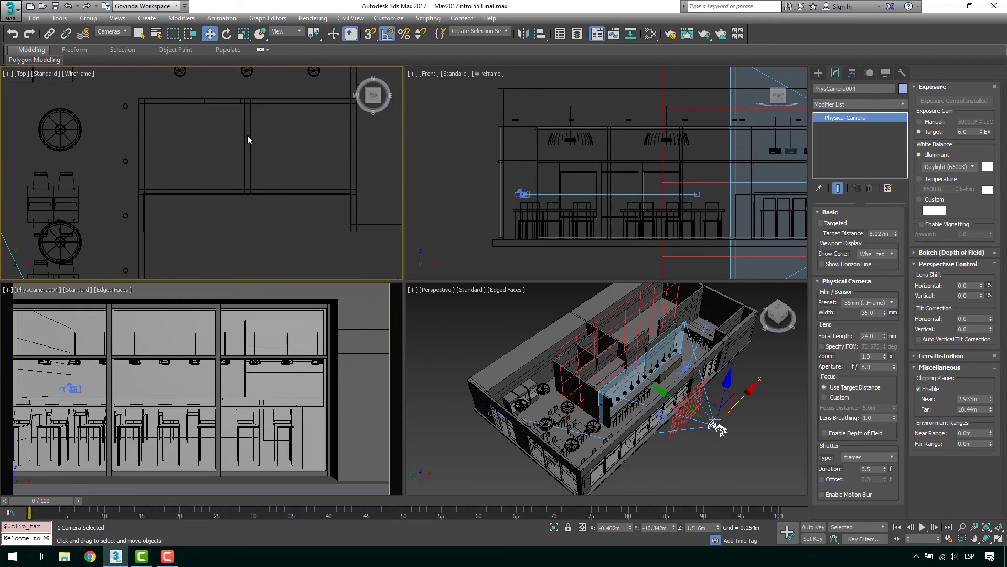
scroll(241, 166, "up", 2)
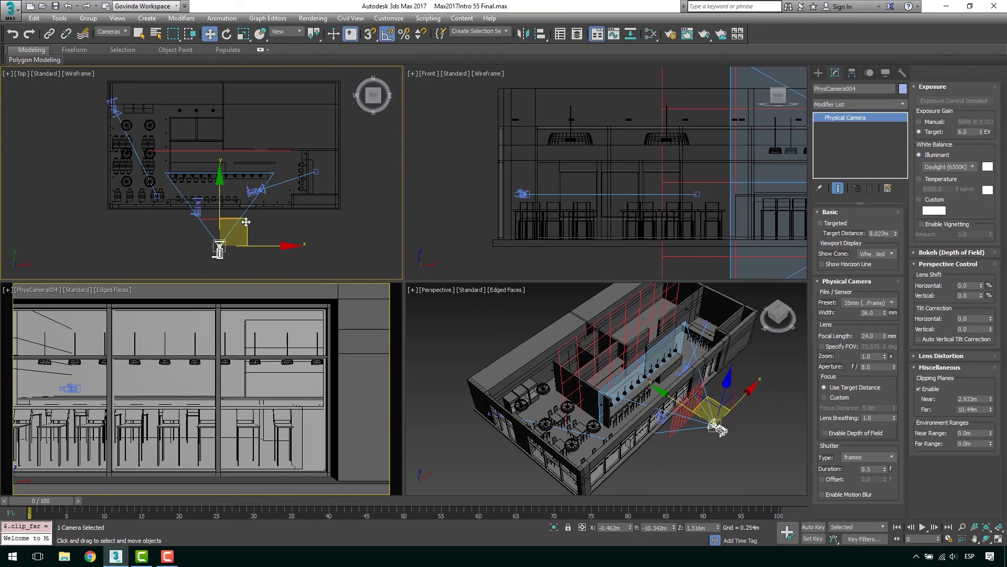
- Clone PhysCamera004 as a copy inside the building behind the bar and rotate it 90° to face the dining tables
left_click_drag(240, 231, 236, 139, "shift")
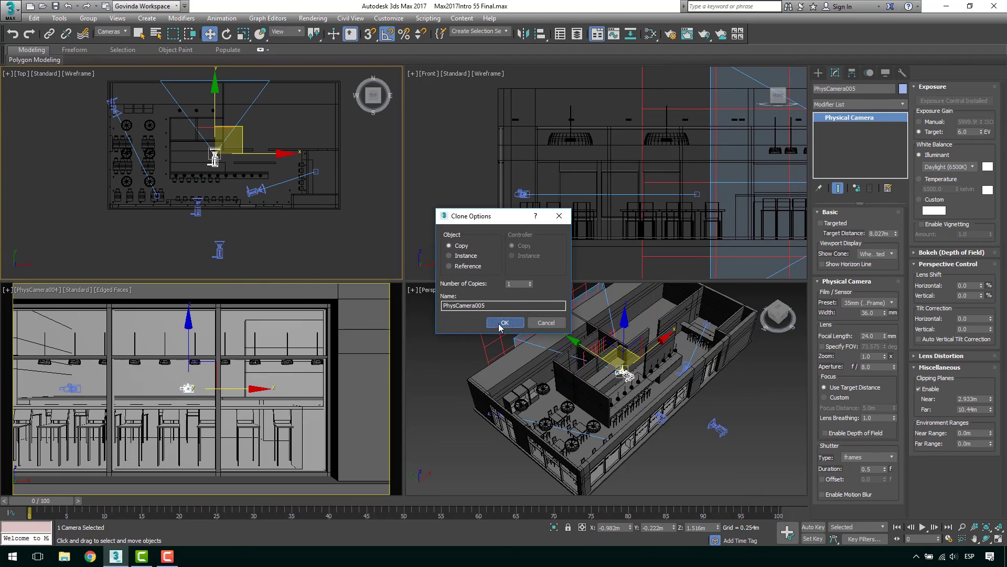
left_click(501, 322)
scroll(351, 209, "up", 4)
key("e")
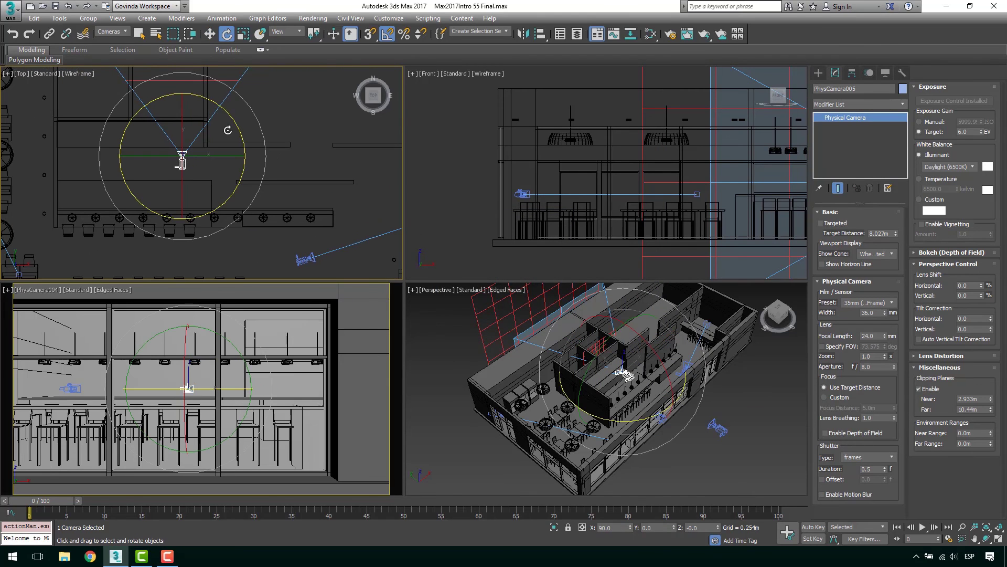
left_click_drag(231, 125, 211, 79)
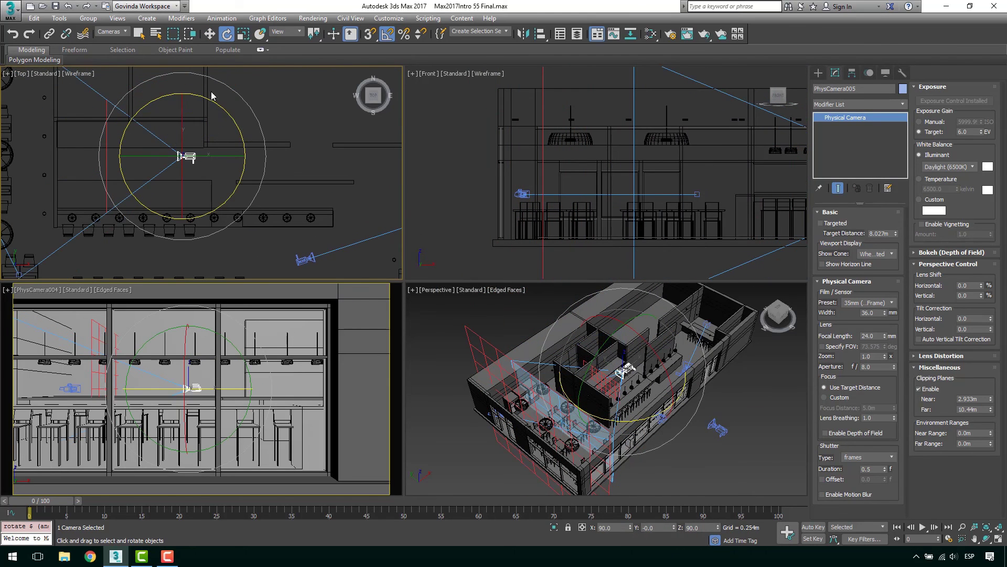
- Move the cloned camera to about X -0.31 m, Y 2.37 m and show its view in the shaded camera viewport
key("w")
middle_click_drag(207, 131, 252, 174)
left_click_drag(251, 174, 268, 107)
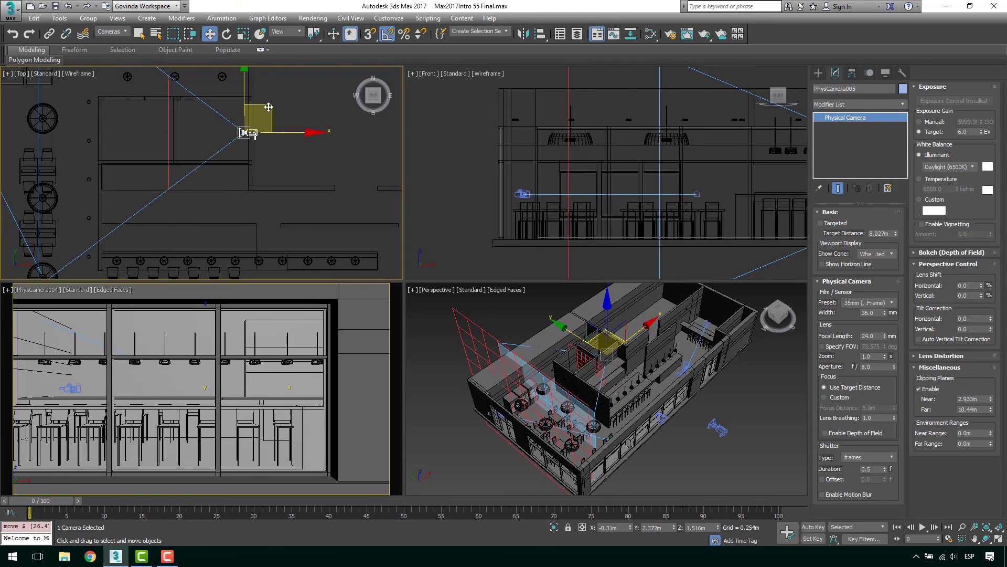
middle_click_drag(213, 157, 219, 165)
key("c")
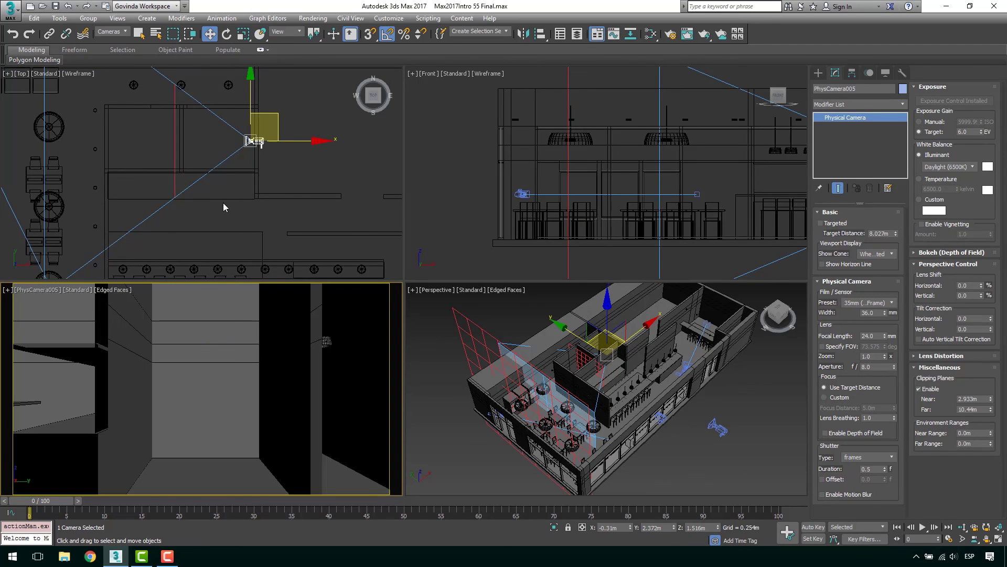
- Move PhysCamera005 in the Top view to about X 4.13 m, Y 3.62 m
middle_click_drag(204, 182, 214, 169)
mouse_move(241, 152)
left_mouse_down()
mouse_move(242, 128)
mouse_move(235, 136)
left_mouse_up()
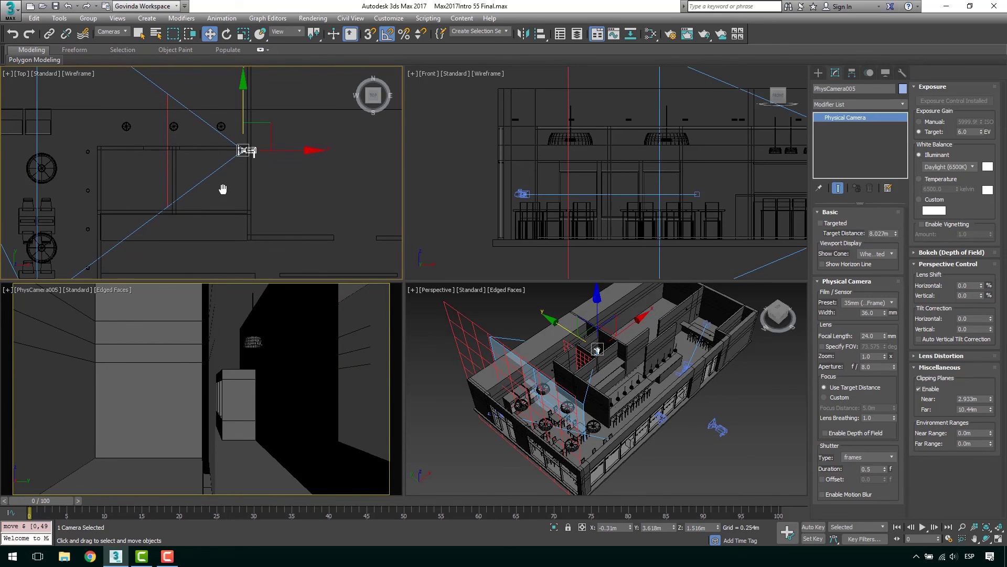
scroll(223, 195, "down", 2)
left_click_drag(268, 165, 355, 169)
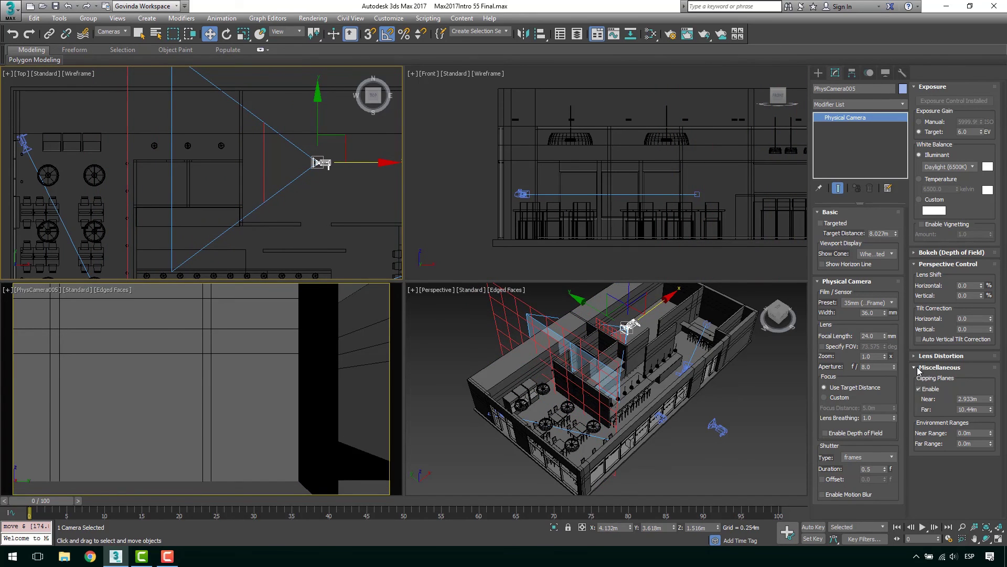
- Set PhysCamera005's clipping Far to about 17.12 m and Near to about 7.48 m, and shift the camera to about Y 2.06 m, Z 1.63 m
left_click_drag(991, 410, 981, 367)
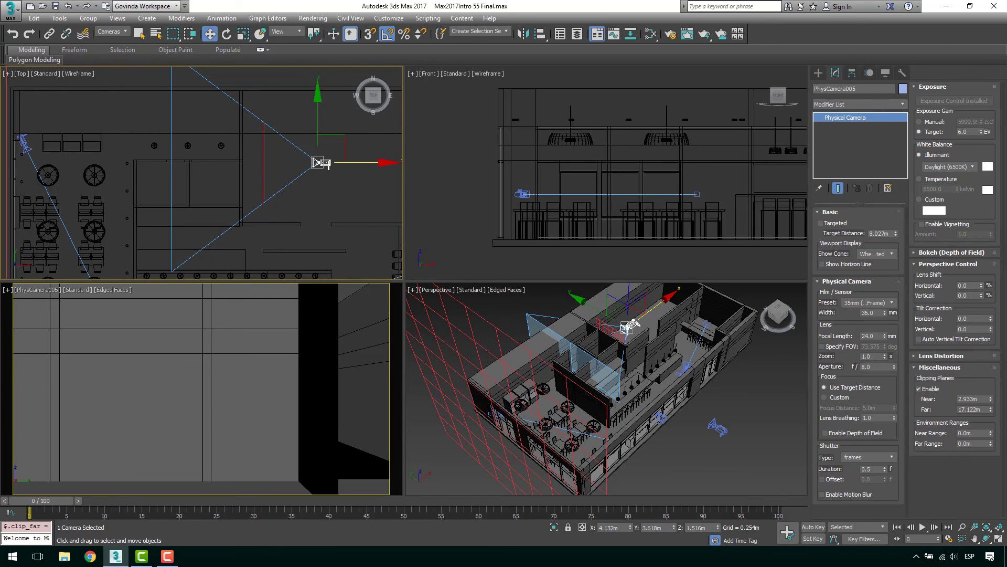
left_click_drag(992, 400, 927, 318)
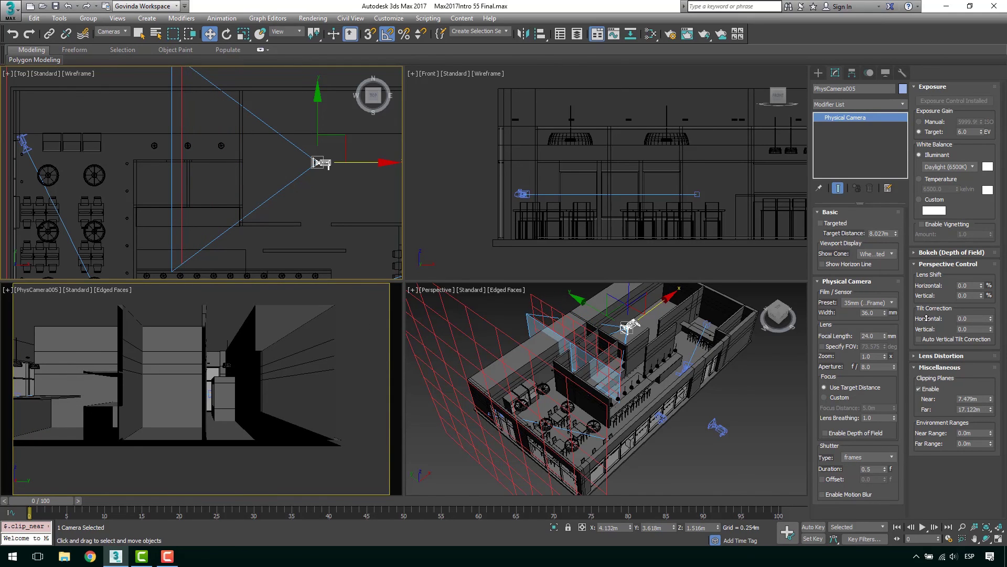
middle_click_drag(275, 370, 227, 348)
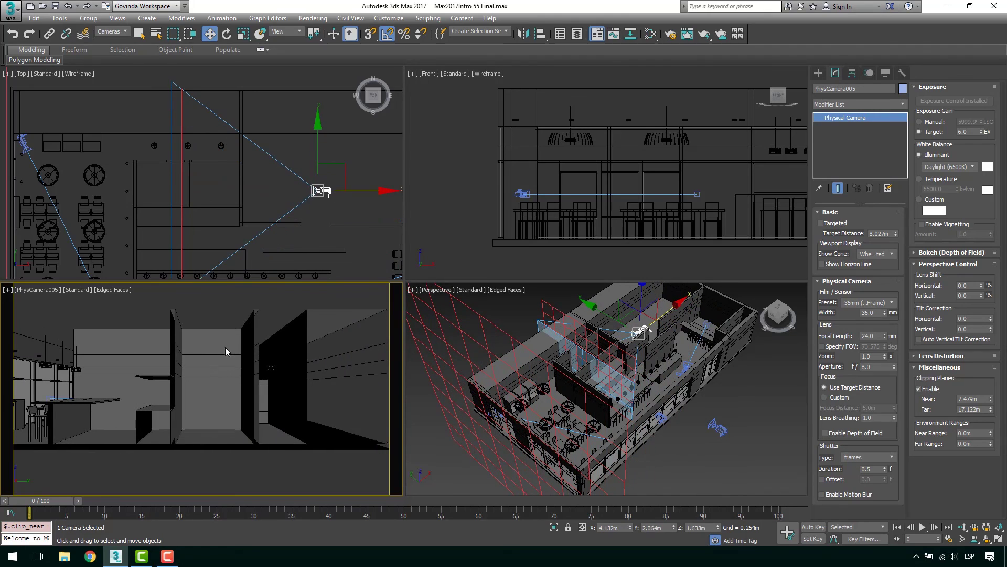
scroll(227, 196, "down", 6)
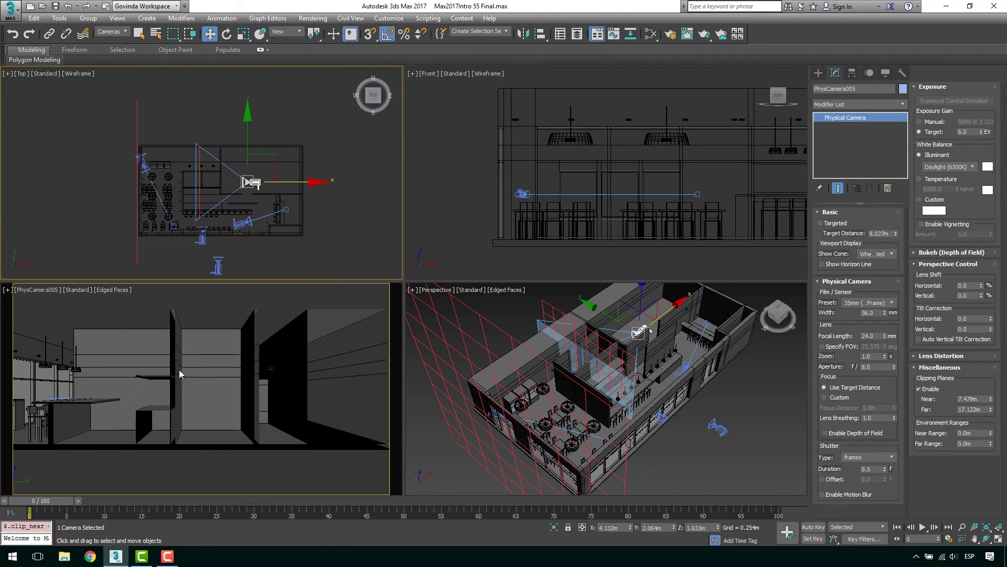
- Set PhysCamera005's focal length to 120 mm and move it outside the building to about X 26.09 m
double_click(875, 335)
key("Return")
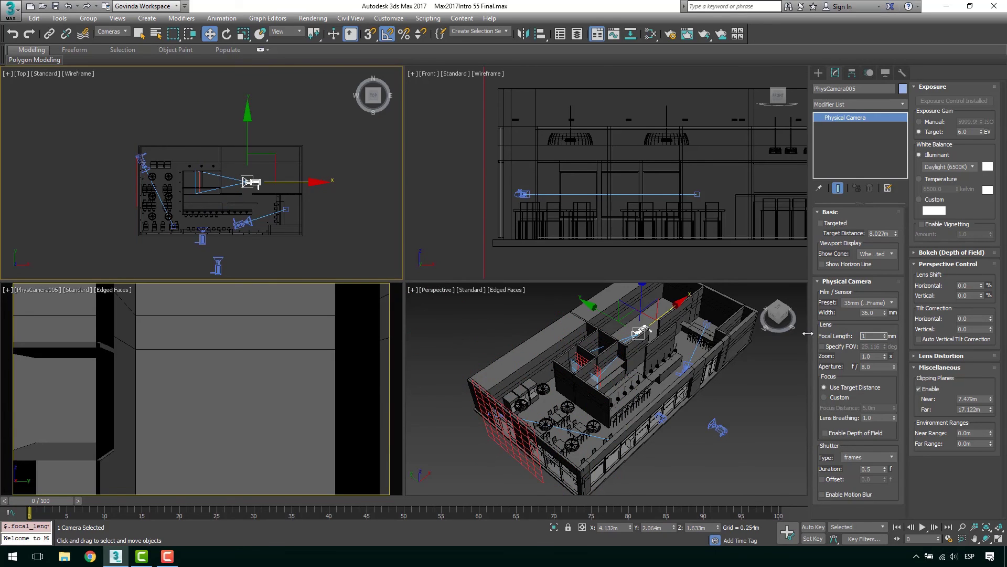
key("Return")
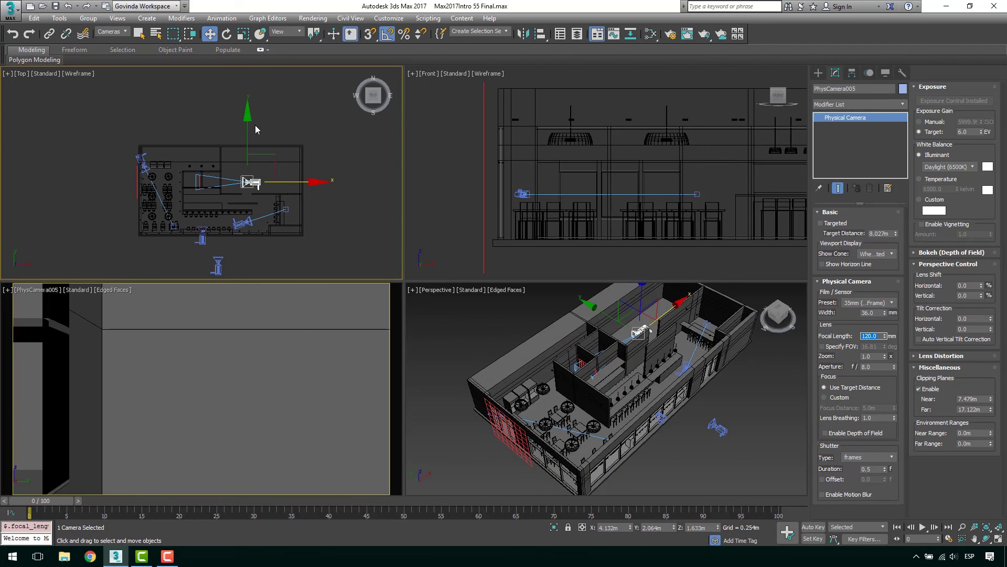
scroll(262, 174, "up", 4)
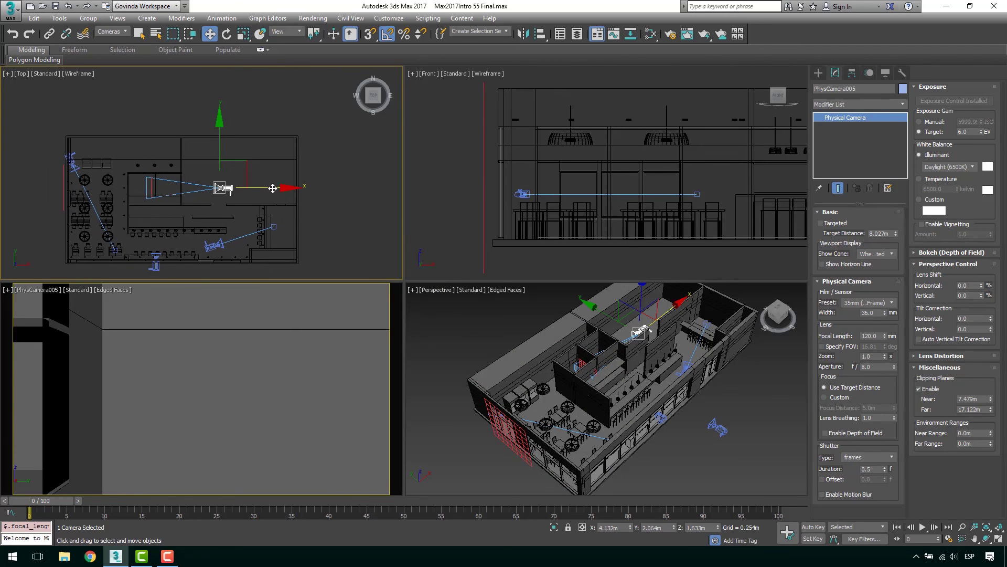
left_click_drag(273, 188, 386, 195)
left_click_drag(403, 196, 370, 194)
scroll(391, 196, "down", 3)
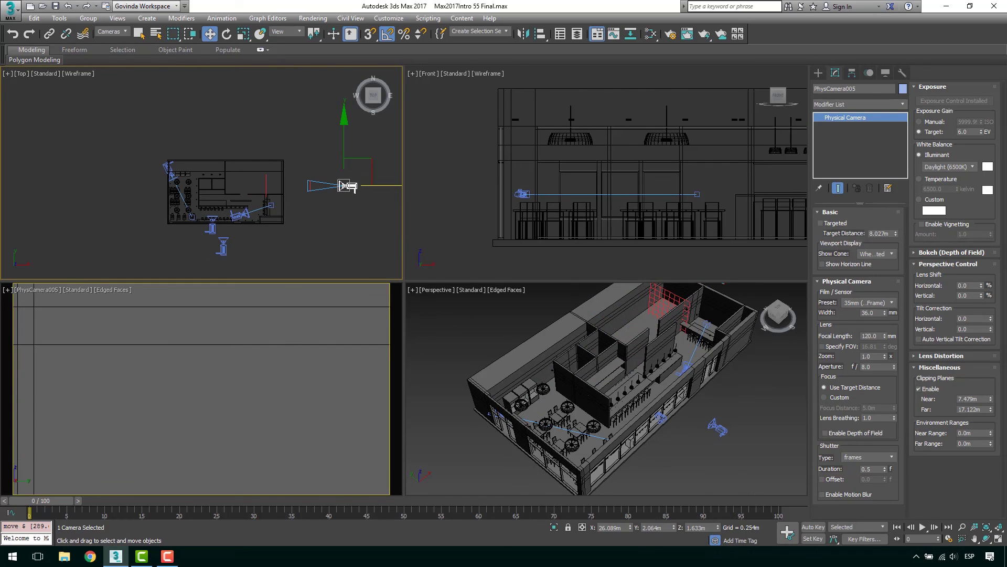
- Set PhysCamera005's clipping planes to about 39.55 m Far and about 27 m Near to cut through the interior walls
left_click_drag(990, 409, 968, 336)
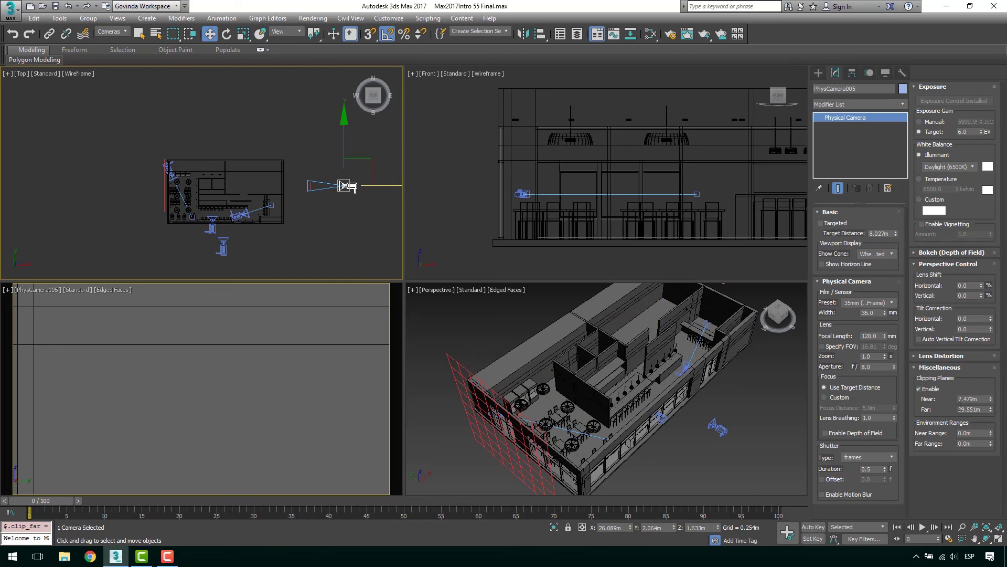
left_click_drag(990, 399, 869, 263)
right_click(277, 375)
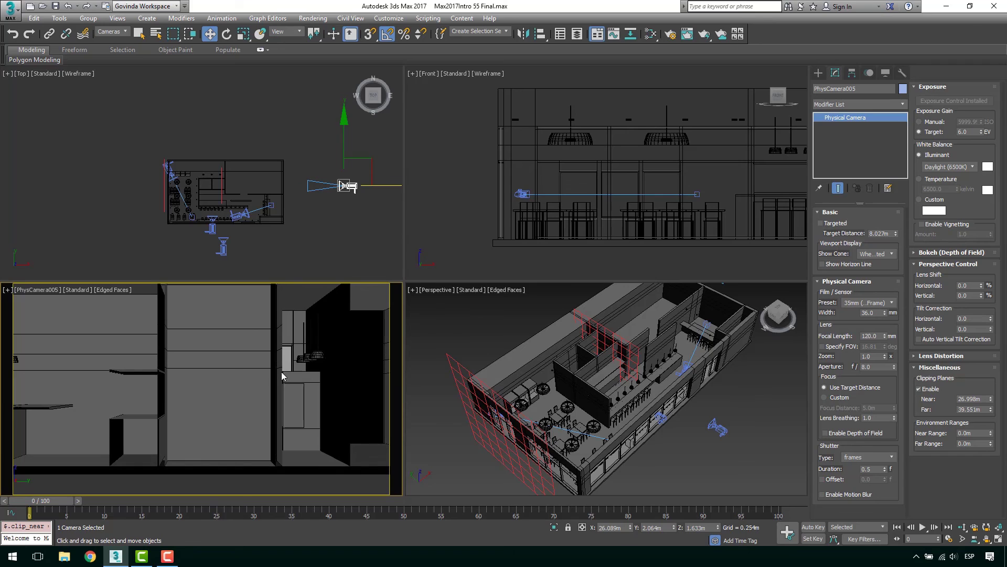
scroll(217, 197, "down", 3)
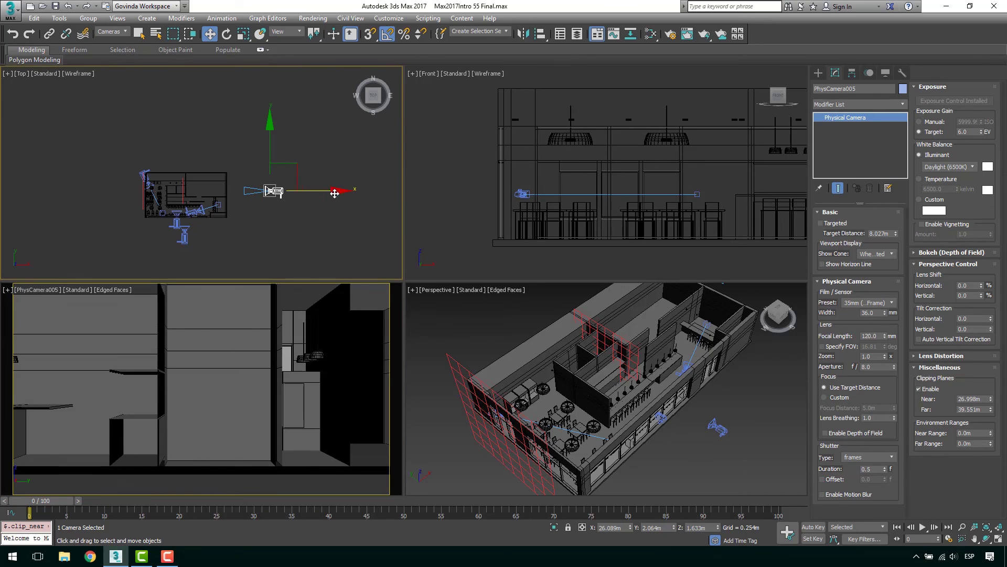
mouse_move(330, 191)
left_mouse_down()
mouse_move(460, 195)
mouse_move(327, 191)
left_mouse_up()
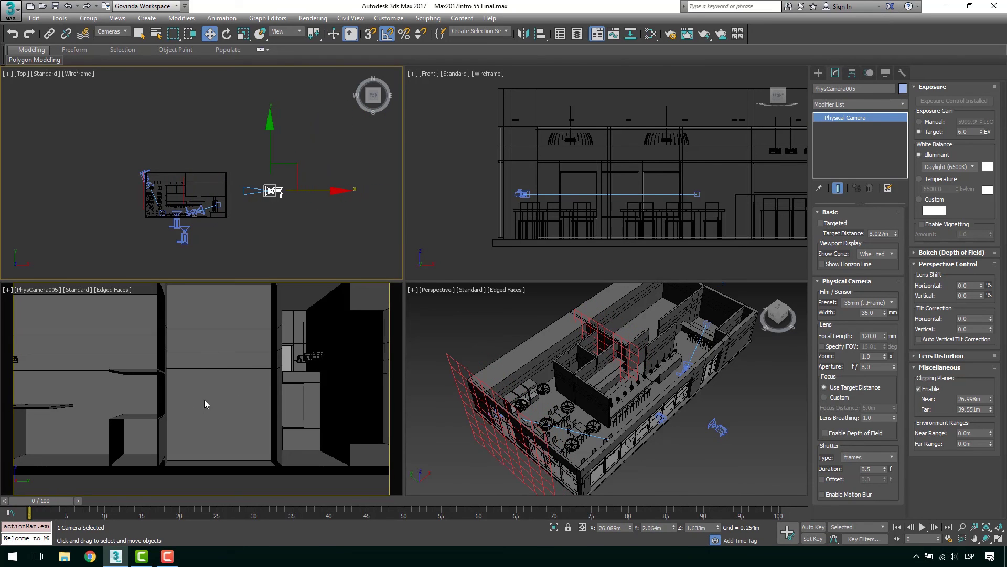
- Try an output width of 1400 in the render setup, restore it to 800 and close the setup
left_click(671, 34)
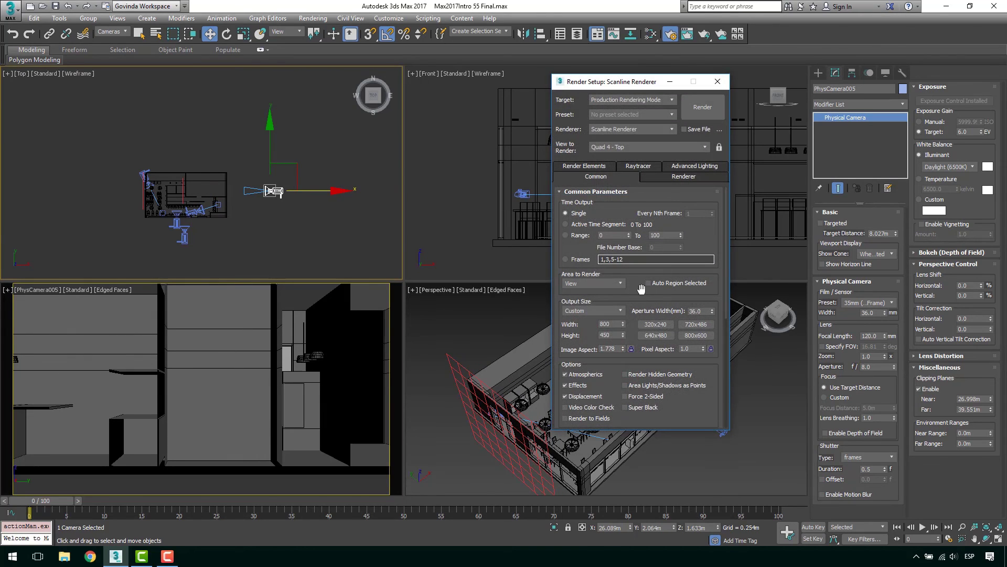
double_click(608, 325)
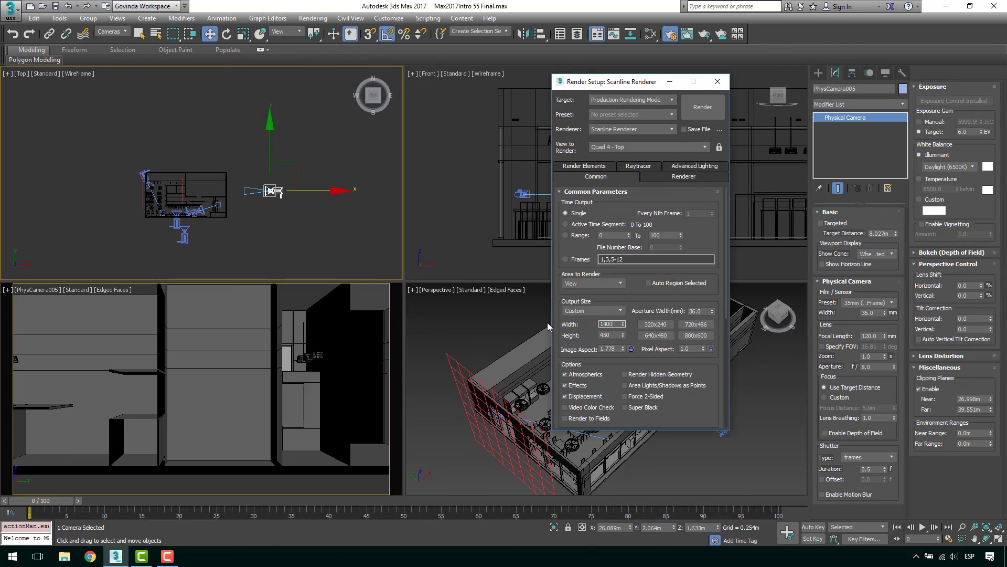
type("1400")
key("Return")
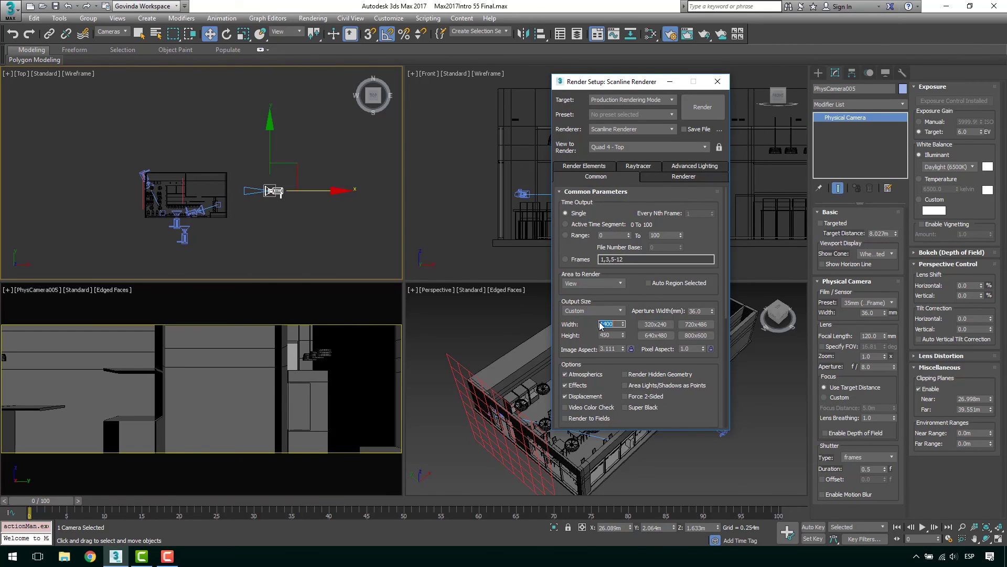
key("Return")
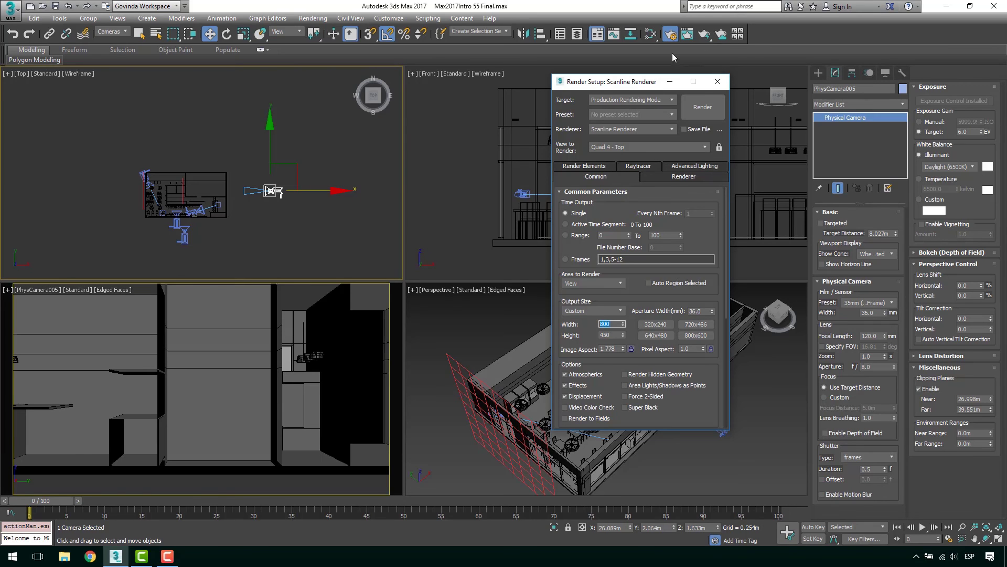
left_click(717, 83)
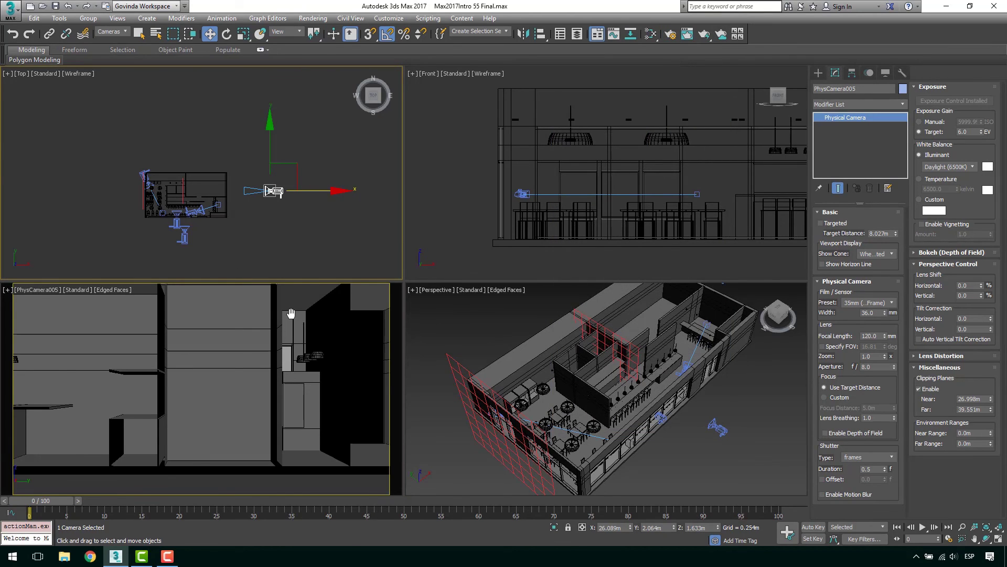
- Shift PhysCamera005 within its own view to about Y 2.96 m, Z 1.68 m, and deselect it
middle_click_drag(291, 315, 163, 431)
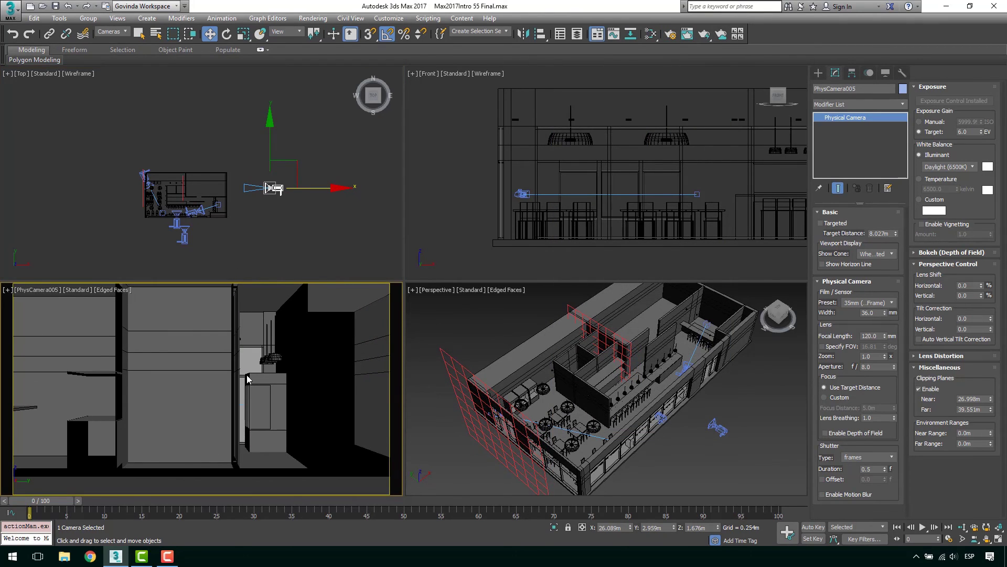
scroll(199, 209, "up", 10)
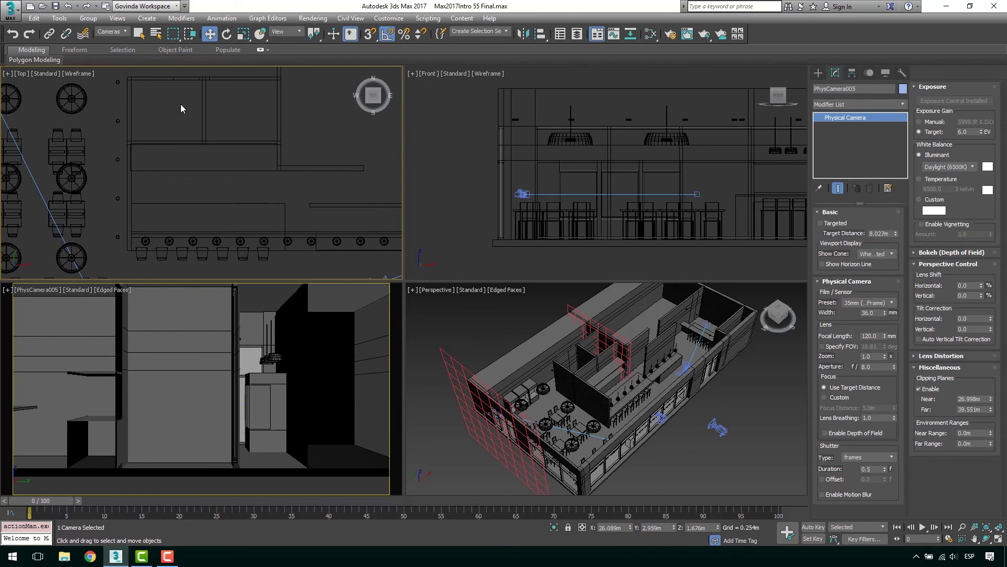
scroll(203, 164, "down", 8)
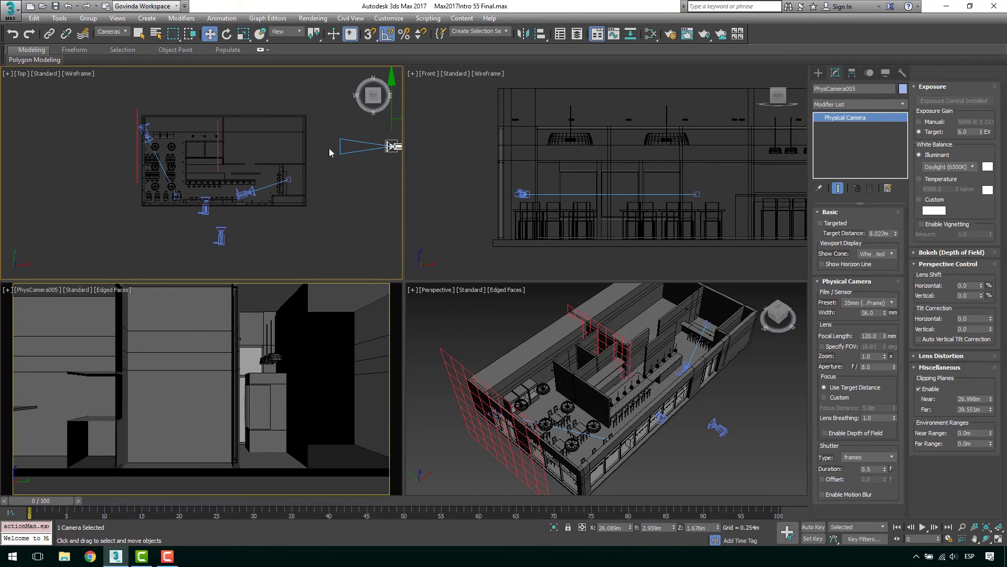
left_click(342, 227)
- Create a targeted Physical camera in the small room behind the bar at about X -3.21 m, Y 3.44 m, with its target about 2.97 m away
scroll(241, 202, "up", 10)
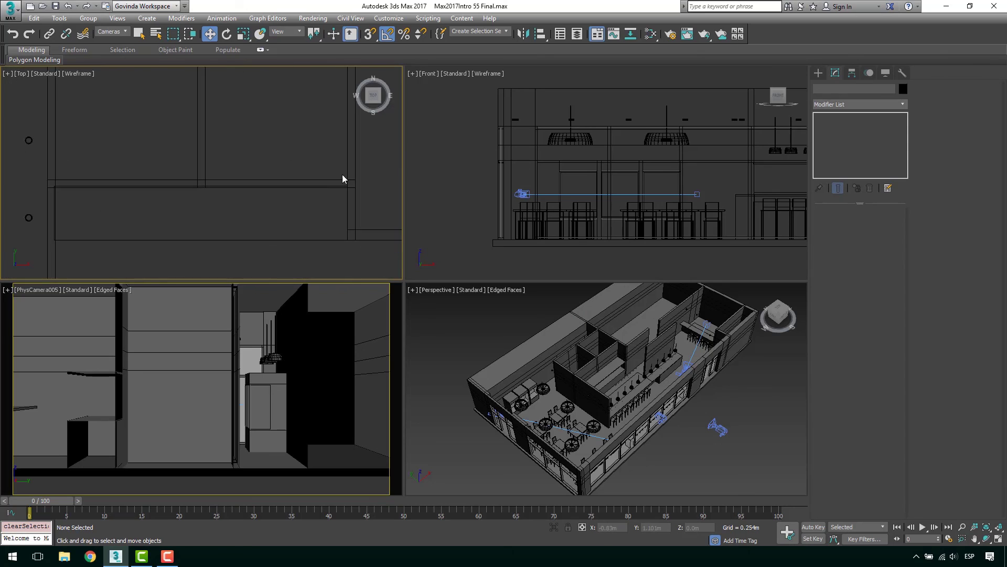
left_click(819, 72)
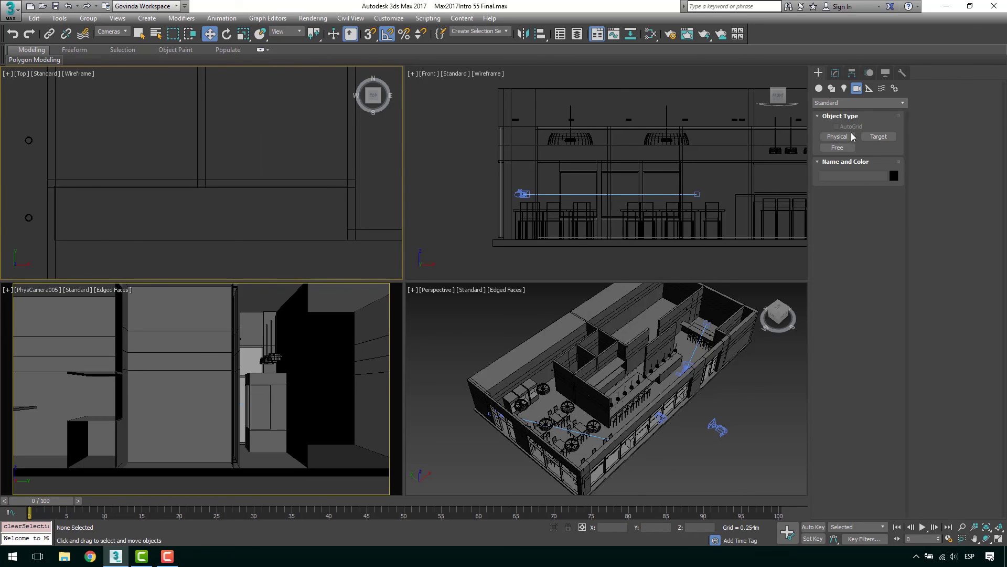
left_click(838, 137)
middle_click_drag(171, 208, 313, 202)
left_click_drag(330, 144, 210, 230)
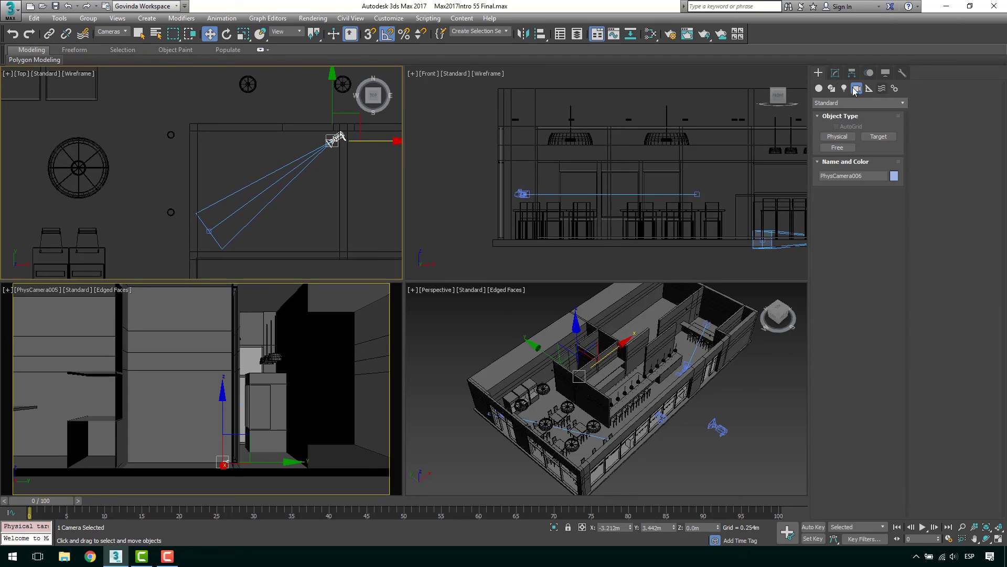
- Set the new camera's focal length to 18 mm and show its view in place of the Front view
left_click(835, 72)
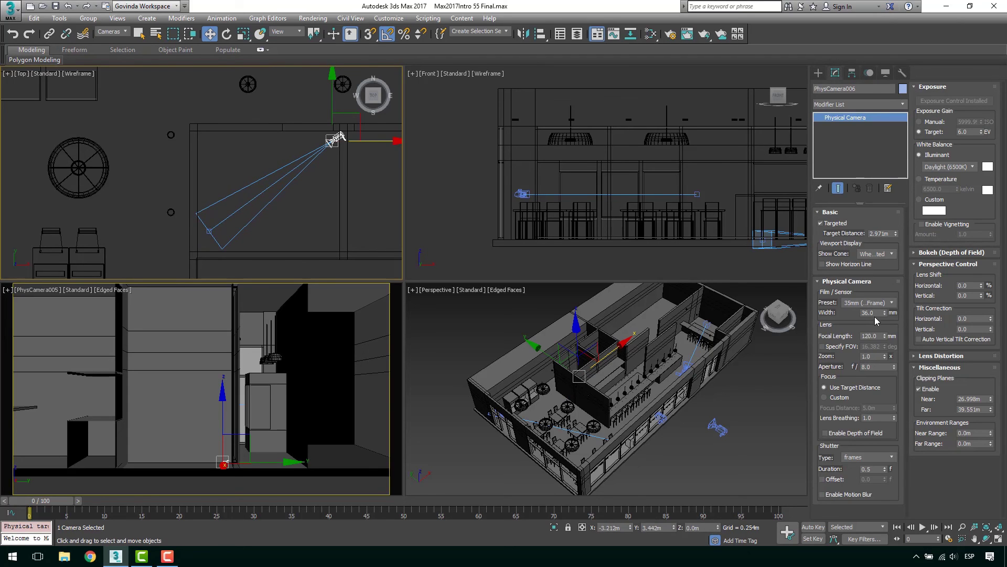
double_click(871, 336)
type("18")
key("Return")
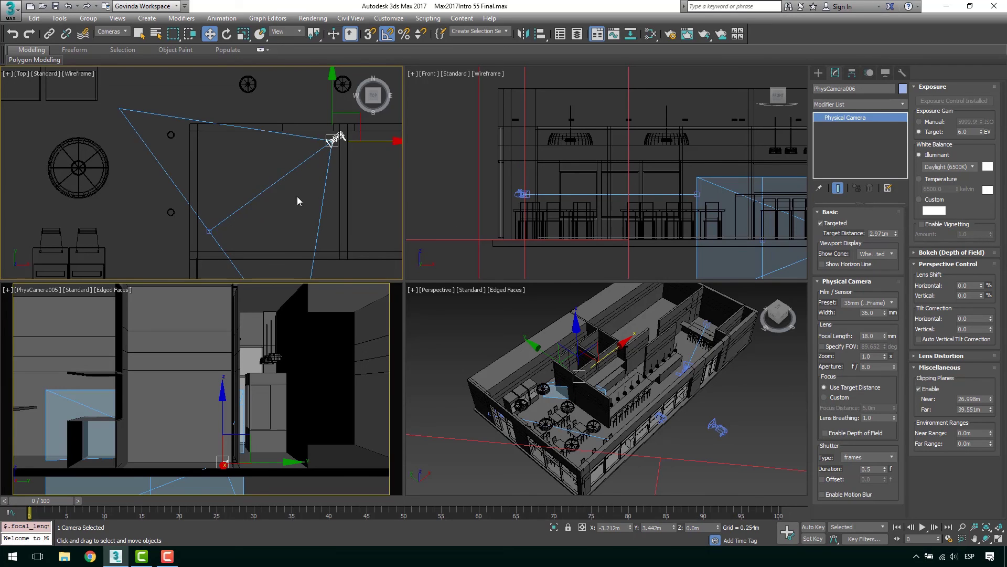
right_click(268, 365)
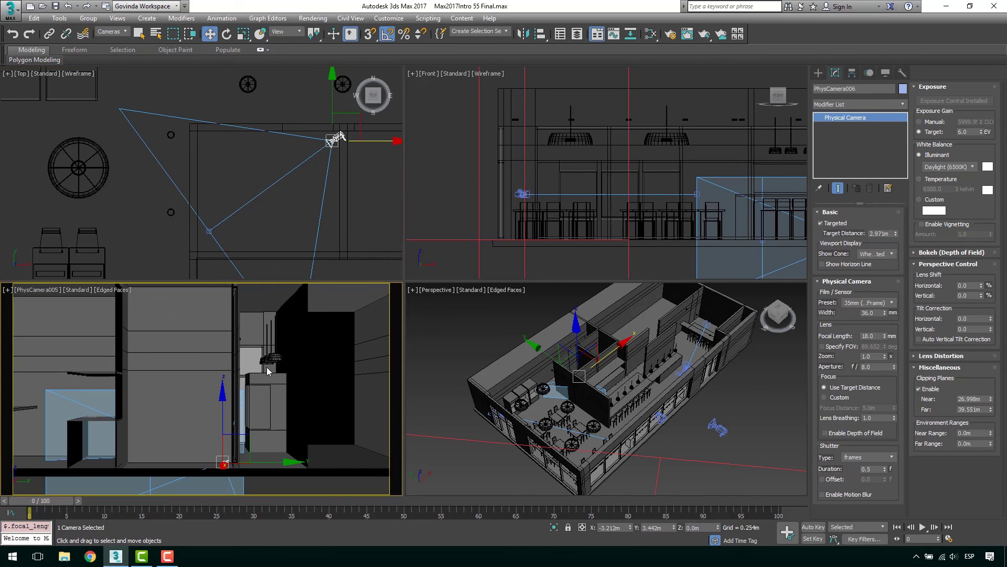
right_click(534, 177)
key("c")
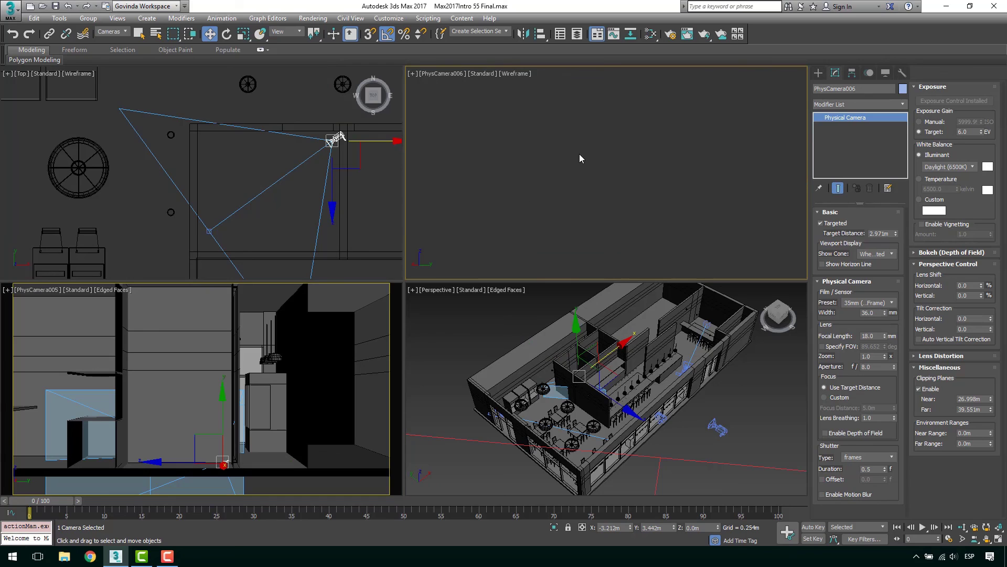
- Turn off PhysCamera006's clipping planes, shade its view and raise the camera to about Z 1.06 m
mouse_move(579, 157)
middle_mouse_down()
mouse_move(585, 142)
mouse_move(585, 171)
middle_mouse_up()
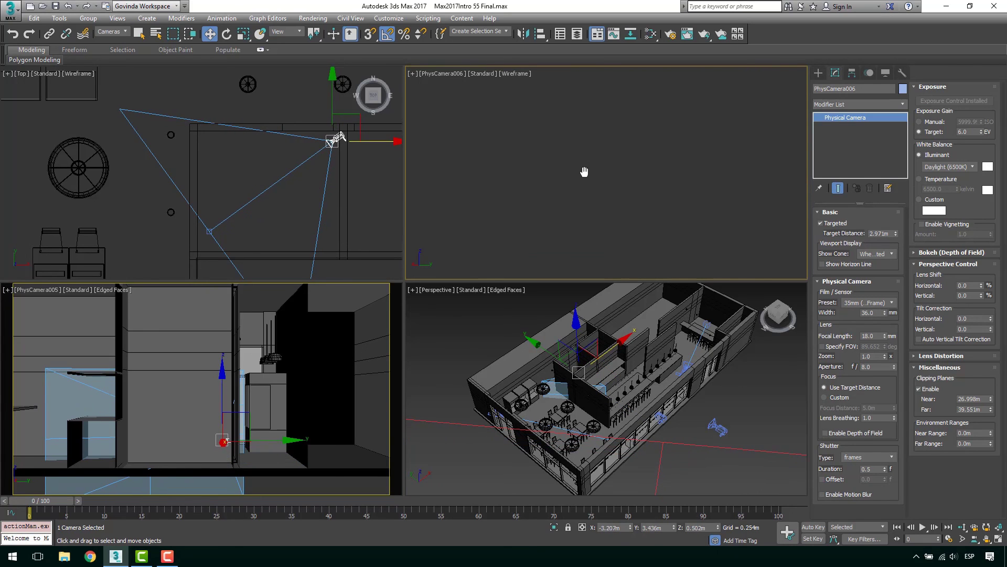
left_click(933, 388)
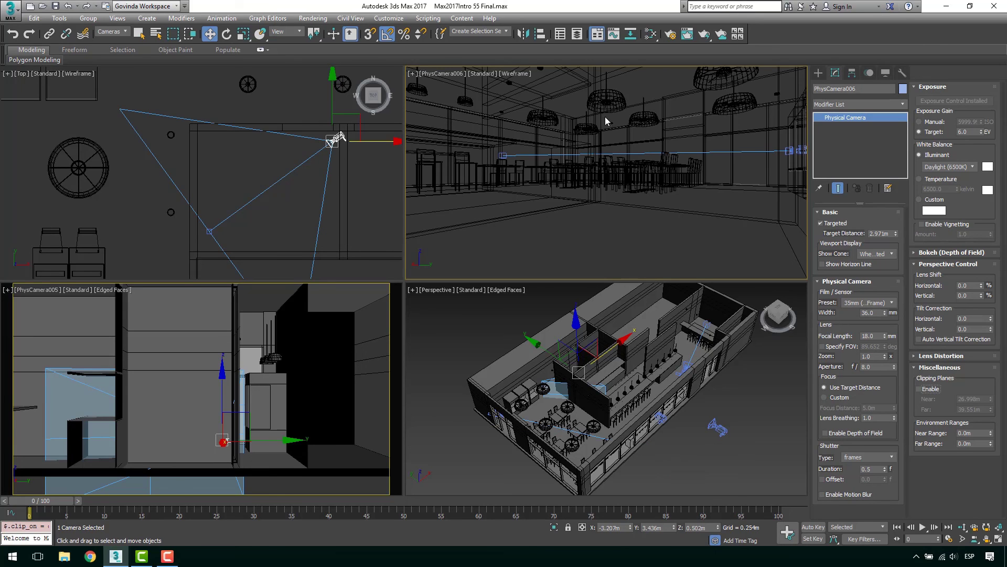
key("F3")
mouse_move(625, 112)
middle_mouse_down()
mouse_move(628, 188)
mouse_move(607, 162)
mouse_move(641, 152)
mouse_move(623, 150)
middle_mouse_up()
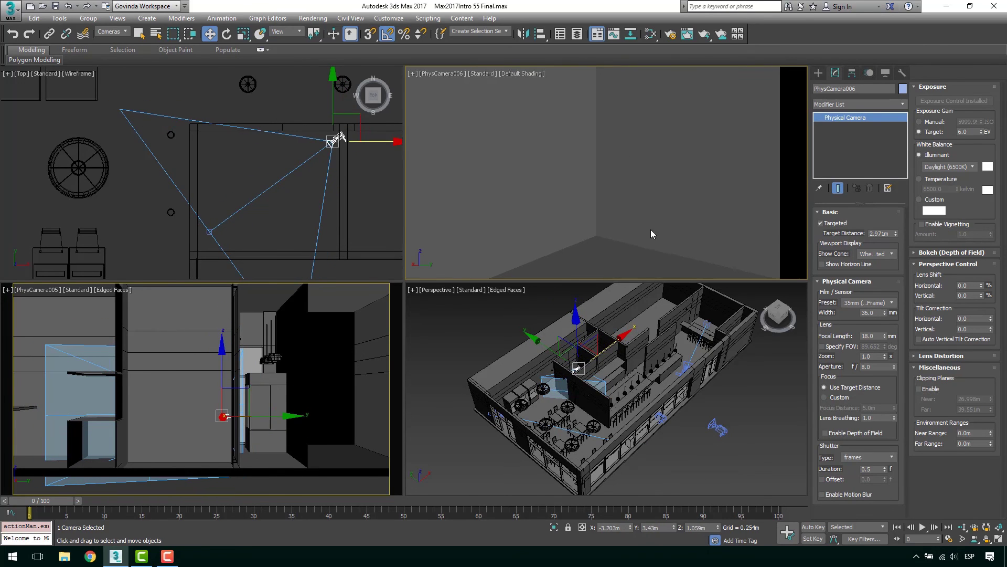
- Move PhysCamera006 toward the middle of the small room's depth and its target to about X -5.59 m, Y 2.23 m, aiming straight across
middle_click_drag(336, 105, 263, 99)
left_click_drag(263, 100, 263, 165)
left_click(139, 224)
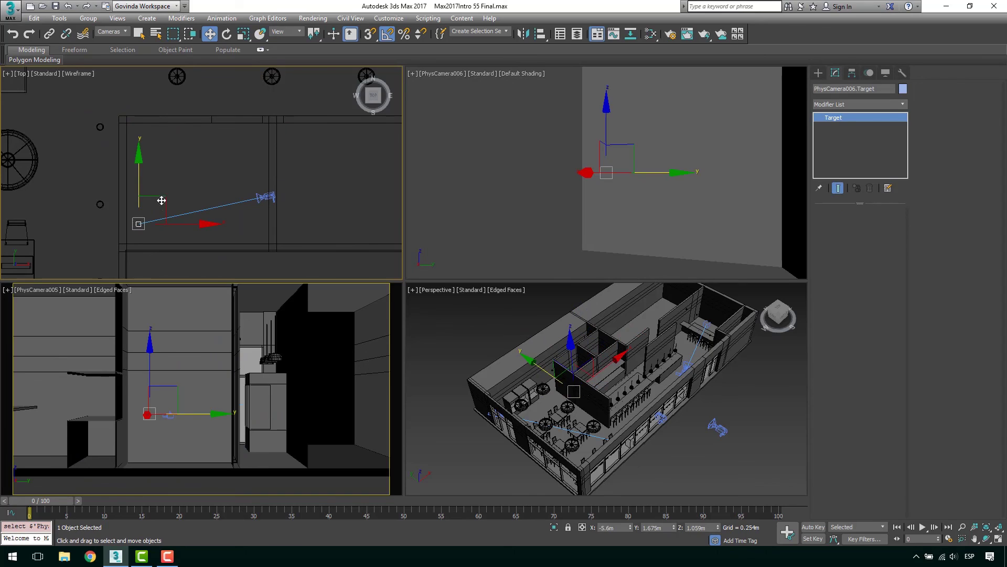
left_click_drag(167, 194, 187, 175)
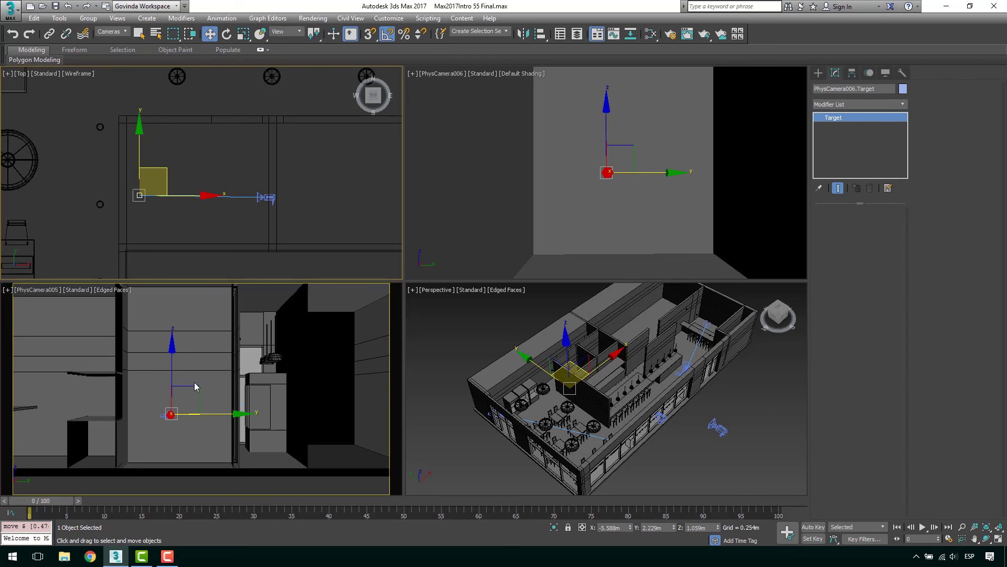
right_click(216, 364)
left_click(332, 214)
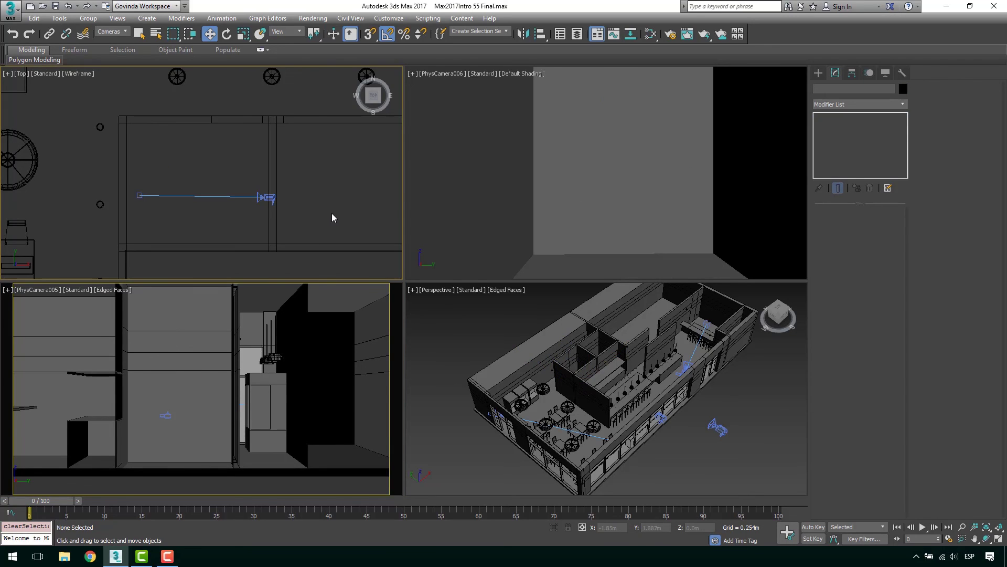
- Examine the whole restaurant plan from above with all the placed cameras
scroll(332, 218, "down", 5)
scroll(234, 174, "up", 2)
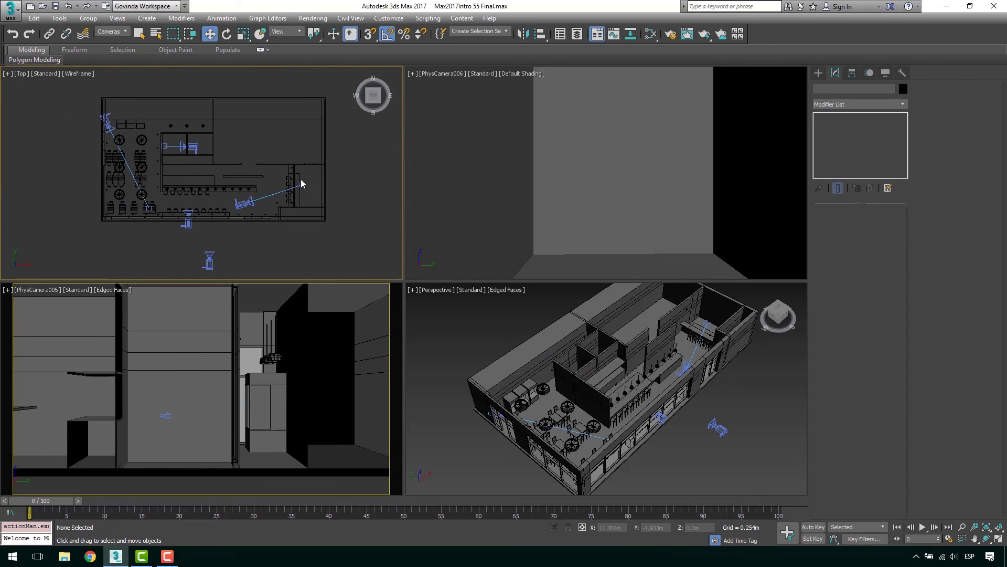
scroll(235, 174, "down", 2)
scroll(252, 178, "up", 2)
scroll(204, 176, "down", 2)
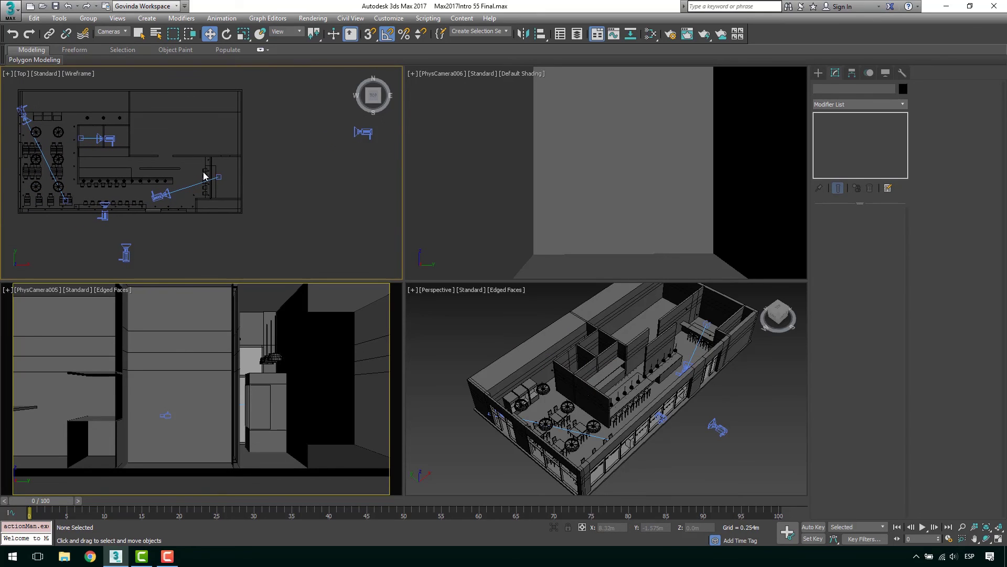
middle_click_drag(265, 158, 283, 157)
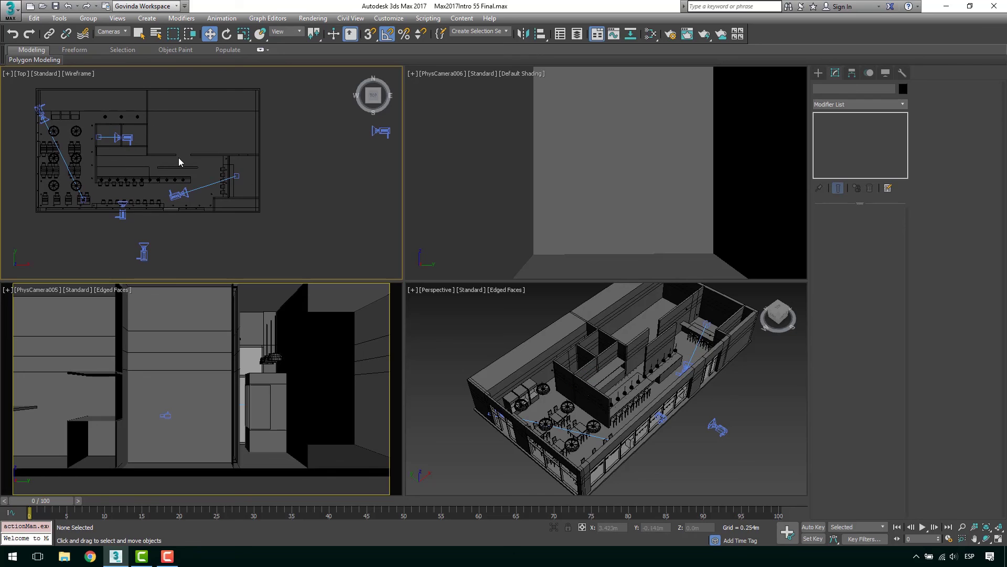
middle_click_drag(76, 149, 131, 159)
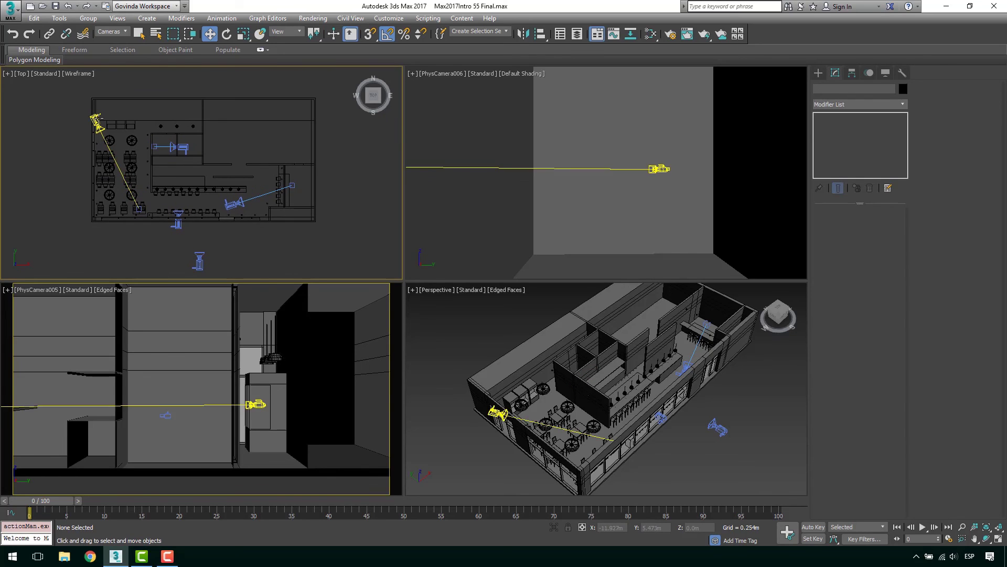
- Move PhysCamera001 into the dining area's upper-left corner at about X -12.25 m, Y 5.20 m, and show its view in place of PhysCamera005
left_click(132, 149)
scroll(132, 149, "up", 2)
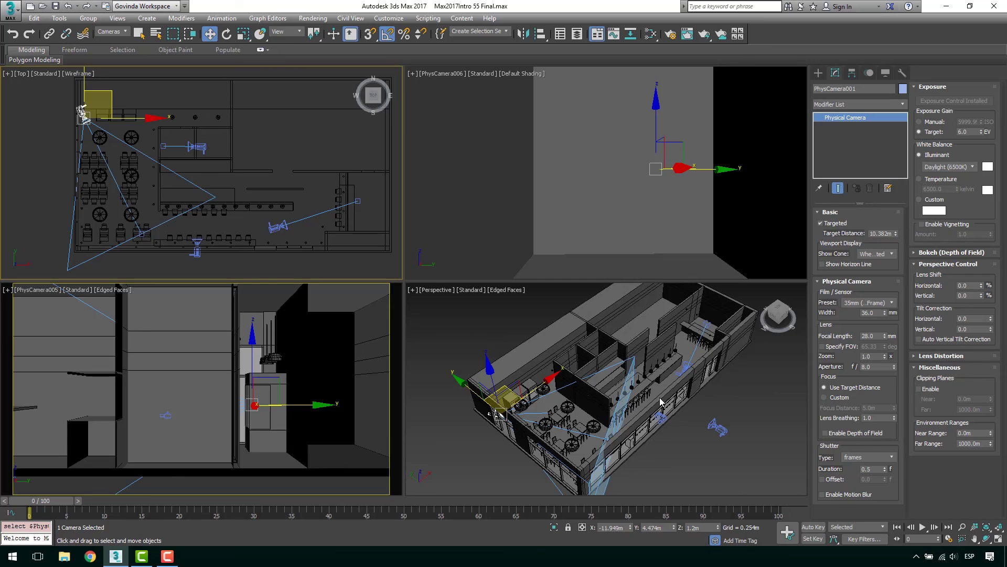
scroll(158, 131, "up", 4)
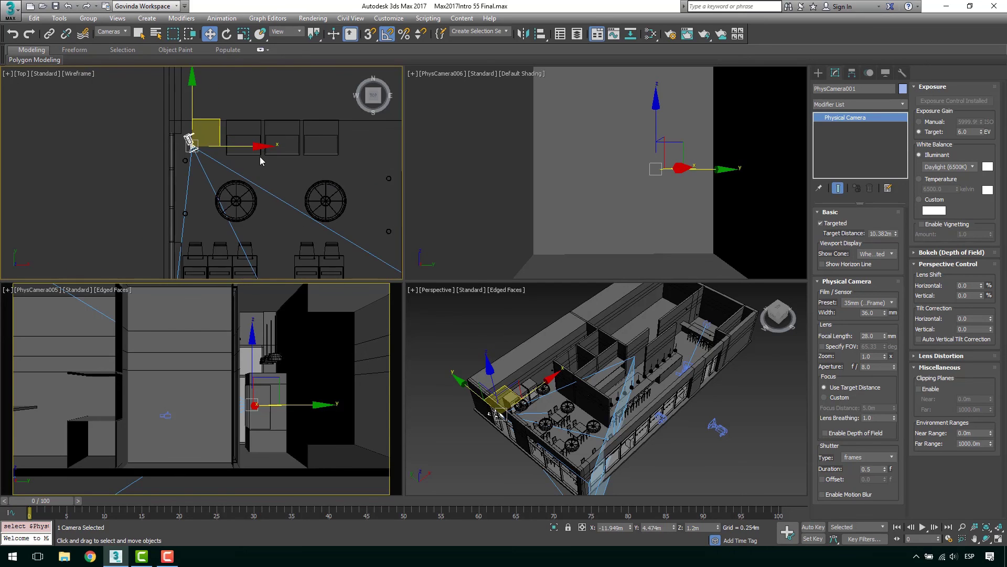
middle_click_drag(260, 156, 314, 173)
scroll(177, 121, "up", 2)
middle_click_drag(176, 124, 294, 216)
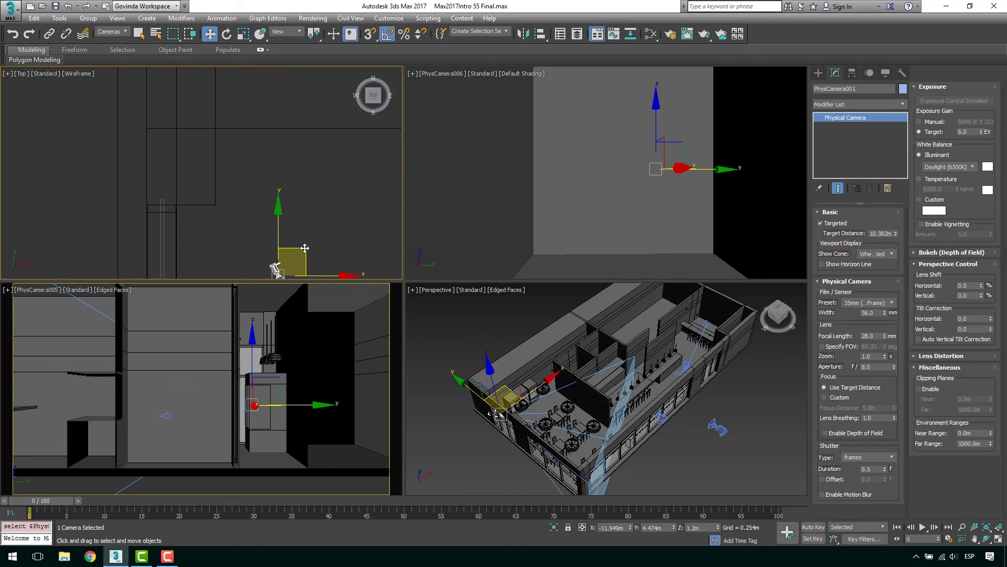
left_click_drag(293, 216, 255, 118)
middle_click_drag(255, 118, 214, 194)
left_click_drag(214, 194, 207, 181)
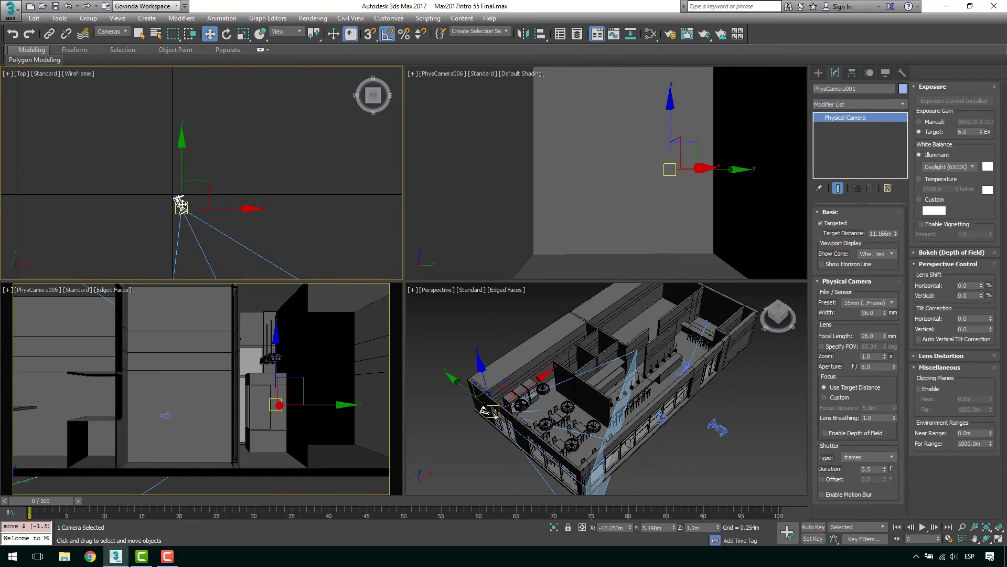
scroll(184, 204, "down", 2)
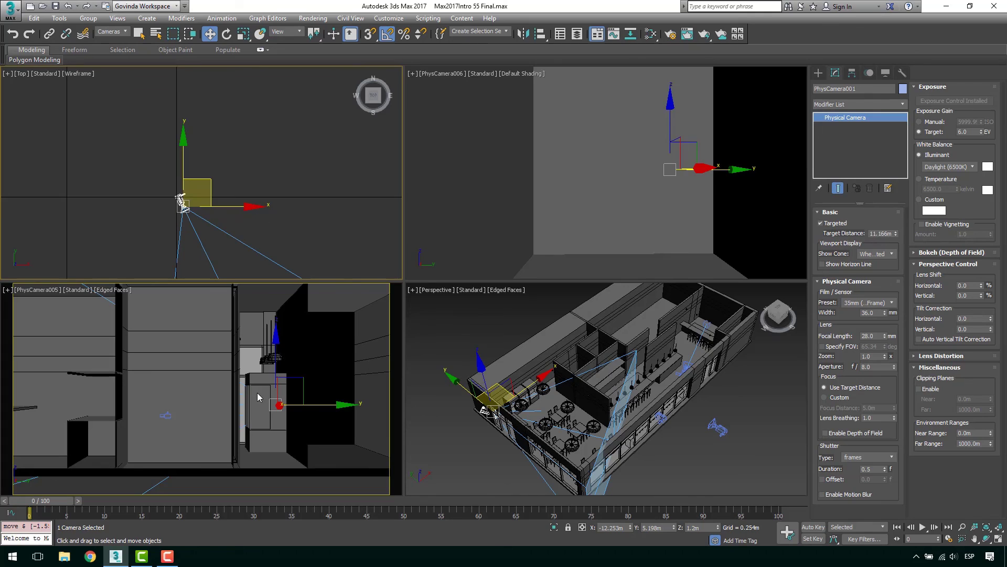
key("c")
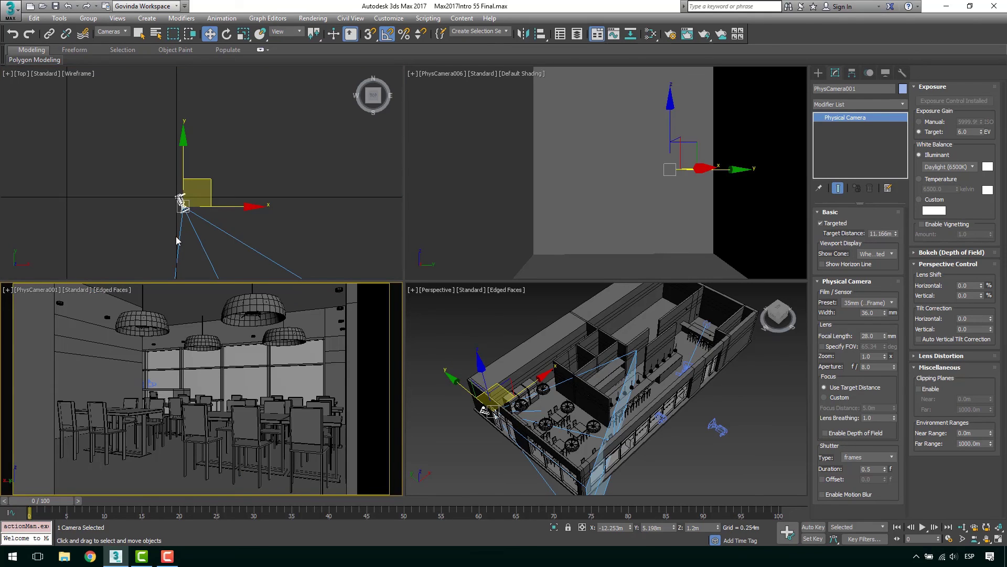
- Try PhysCamera001 outside the dining area's side wall at about X -13.36 m, Y 5.14 m
scroll(150, 139, "up", 5)
scroll(145, 131, "down", 2)
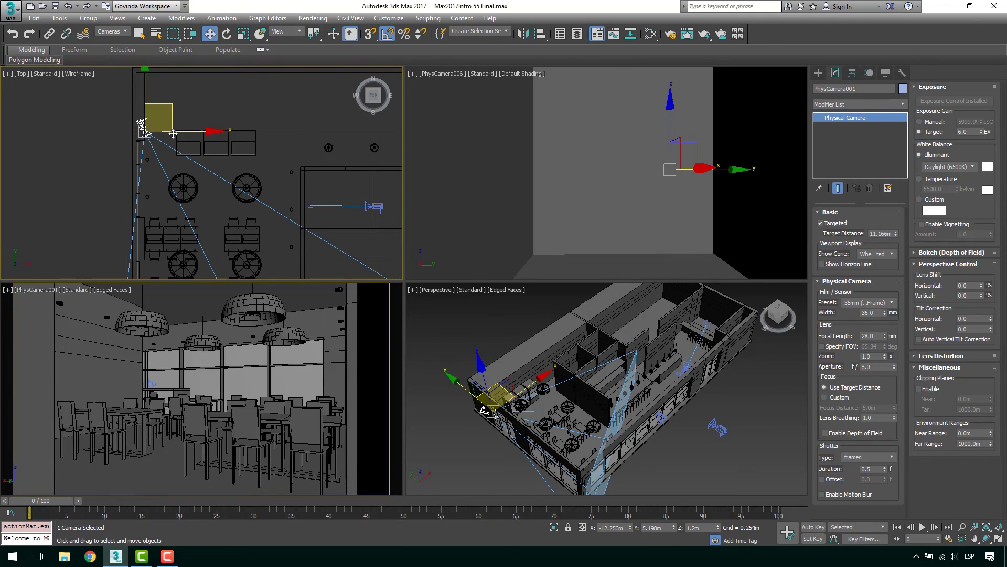
scroll(168, 136, "up", 1)
scroll(177, 153, "up", 1)
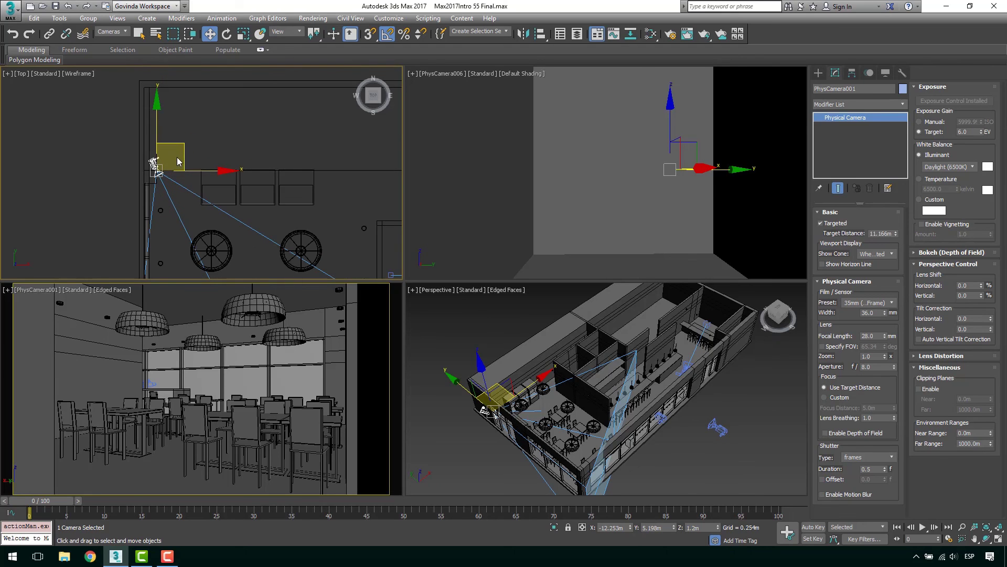
left_click_drag(186, 143, 146, 145)
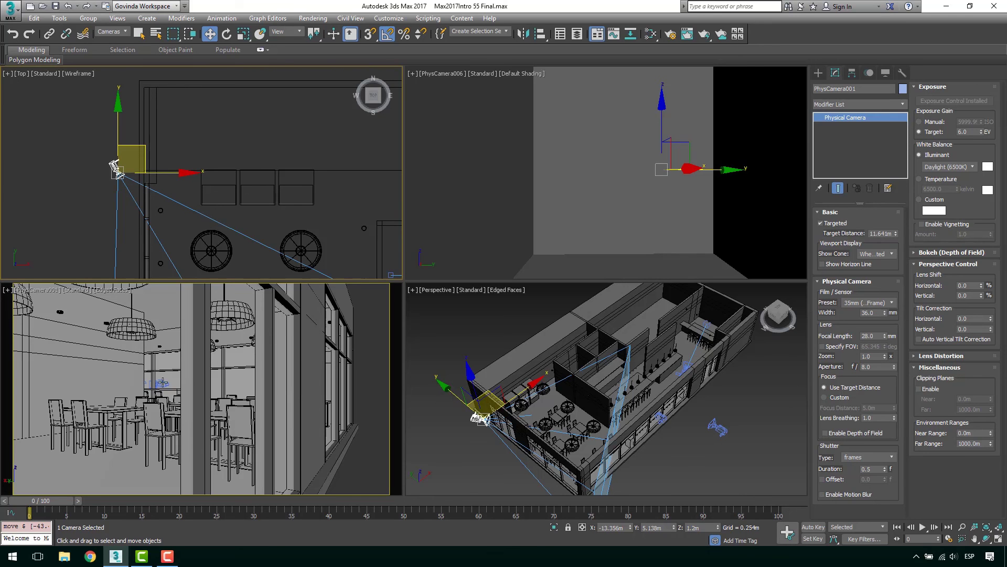
- Move PhysCamera001 back inside the dining area to about X -11.79 m, Y 4.35 m
scroll(147, 184, "up", 3)
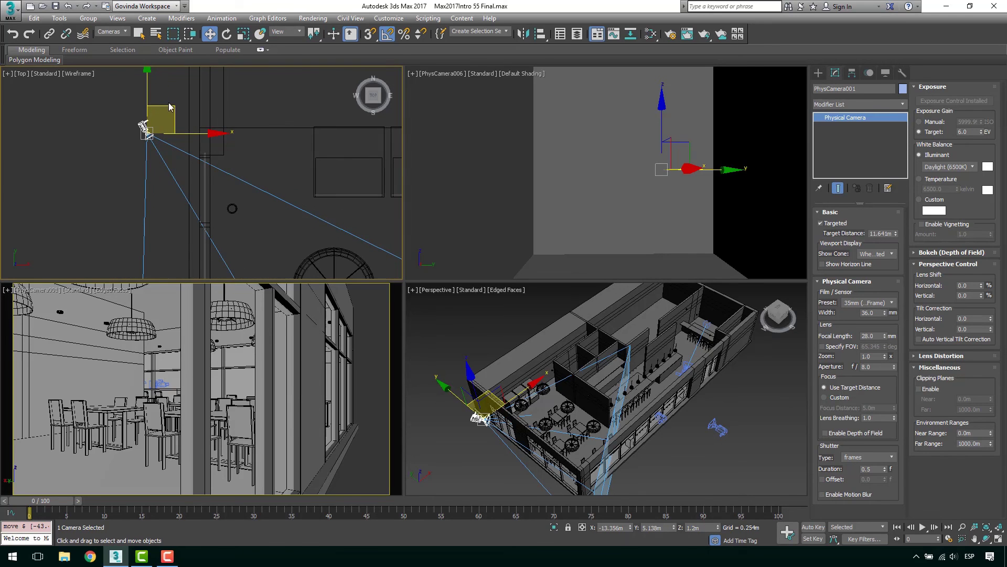
left_click_drag(173, 110, 231, 150)
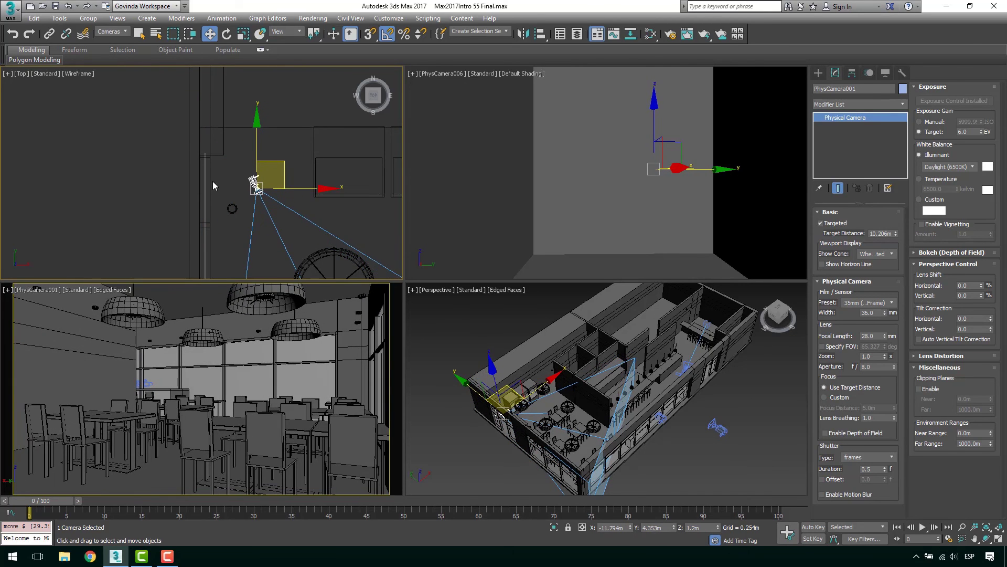
scroll(219, 395, "up", 2)
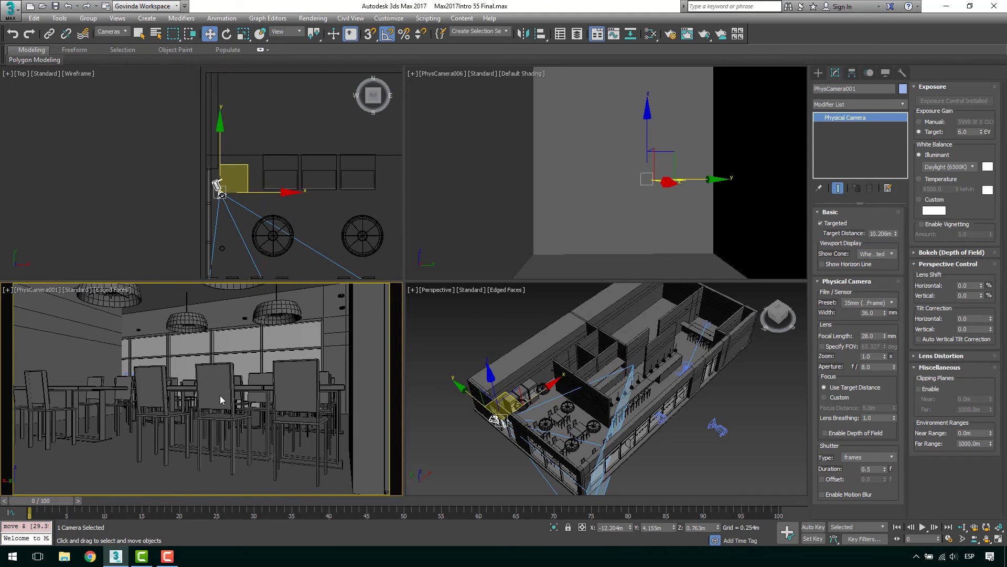
- Deselect PhysCamera001 and review the camera placement over the full restaurant plan
scroll(219, 395, "down", 2)
scroll(281, 202, "down", 3)
scroll(230, 160, "down", 4)
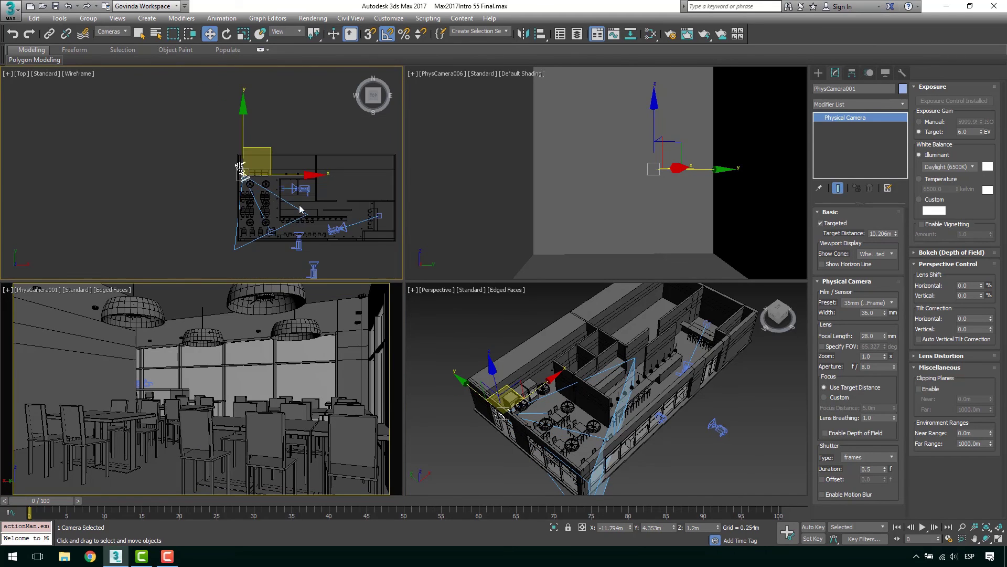
left_click(310, 223)
scroll(266, 207, "down", 1)
middle_click_drag(266, 207, 220, 210)
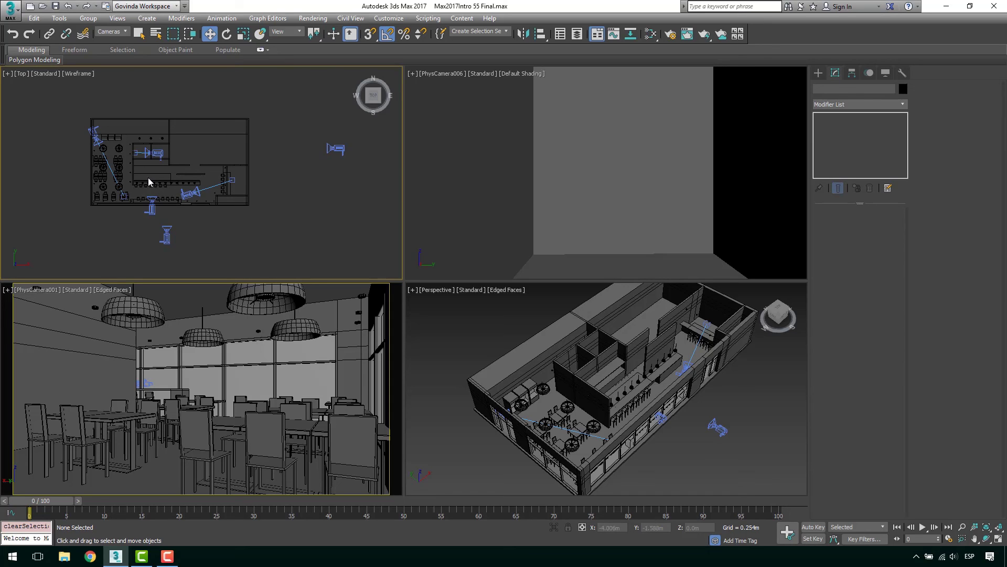
middle_click_drag(144, 176, 147, 177)
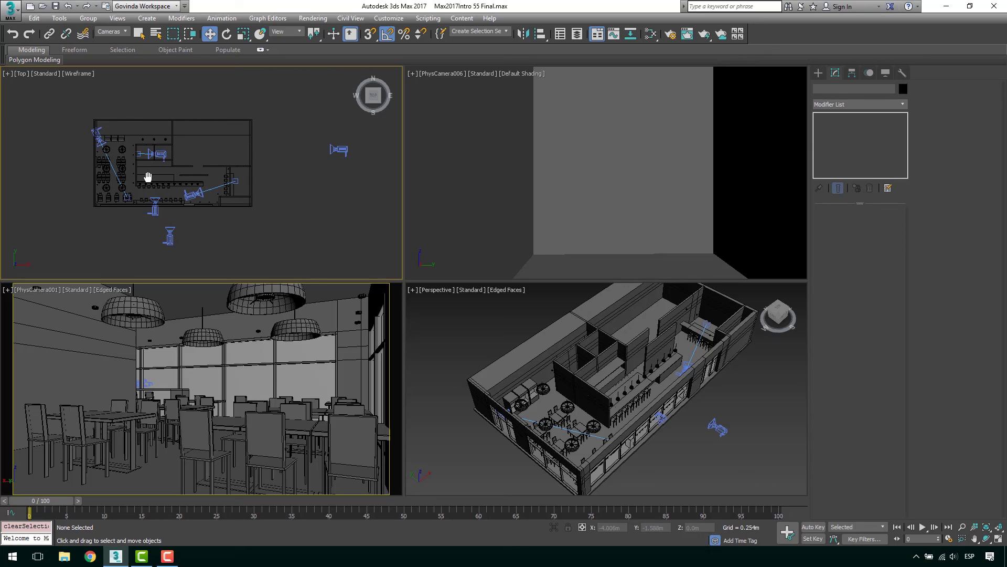